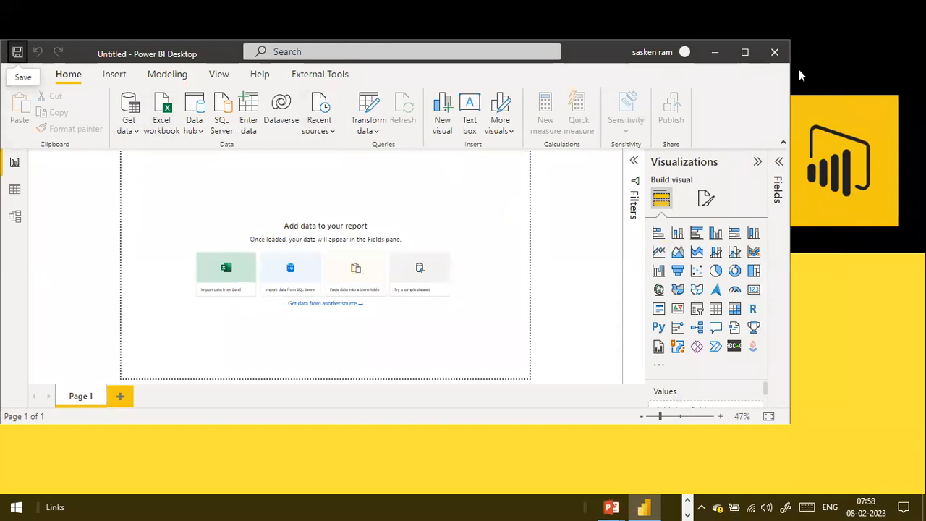
Maximize the report window and open File Explorer in a maximized window.
{"action": "left_click", "coordinate": [744, 51]}
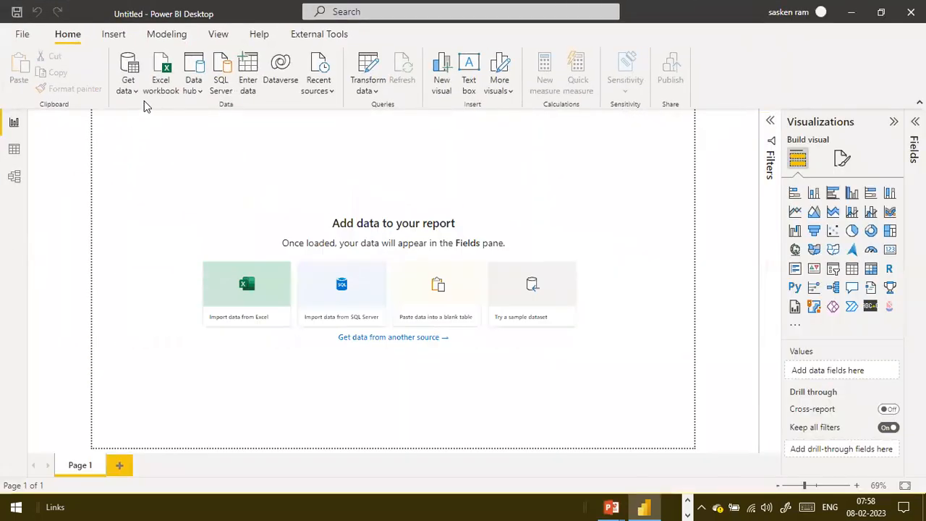
{"action": "left_click", "coordinate": [128, 89]}
{"action": "key", "text": "Escape"}
{"action": "key", "text": "super"}
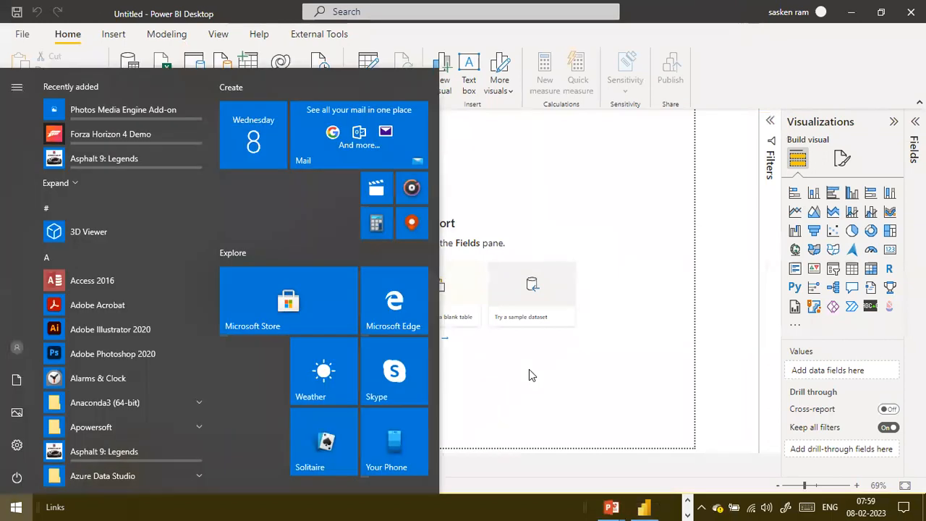
{"action": "type", "text": "file exp"}
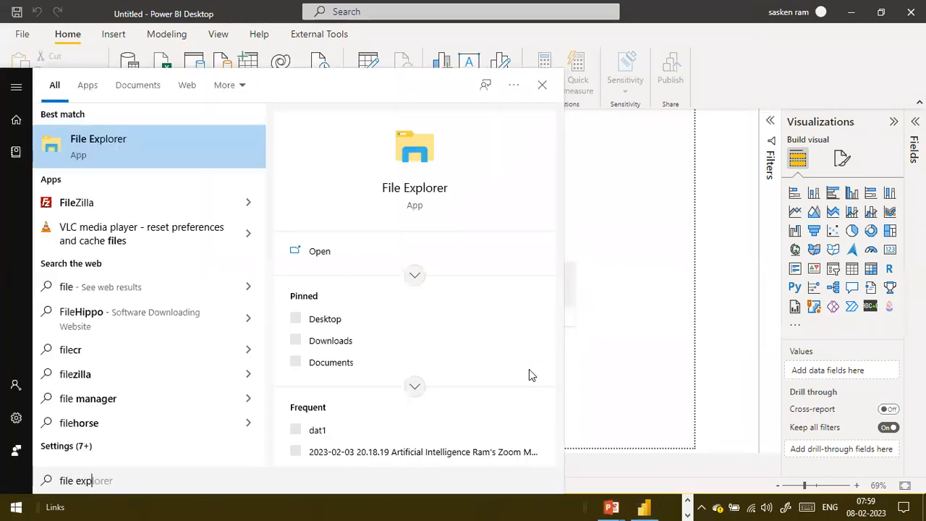
{"action": "type", "text": "lorer"}
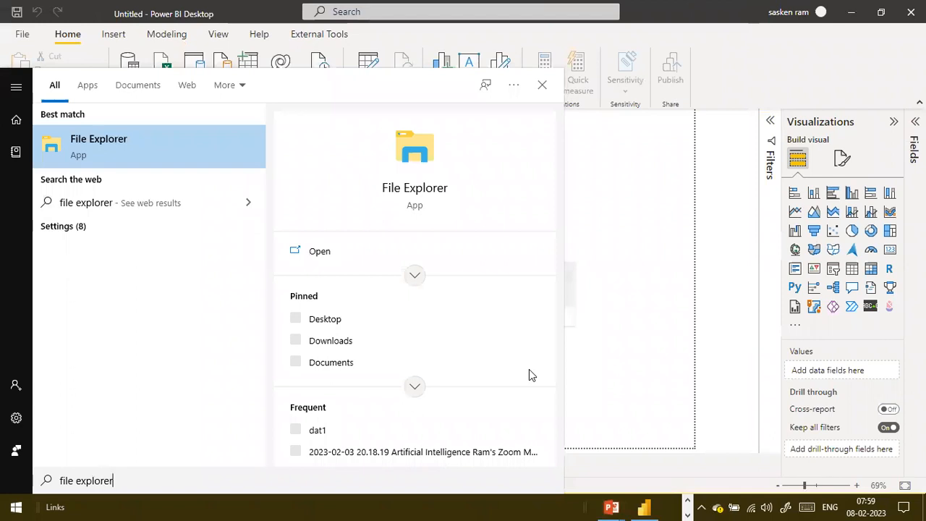
{"action": "key", "text": "Return"}
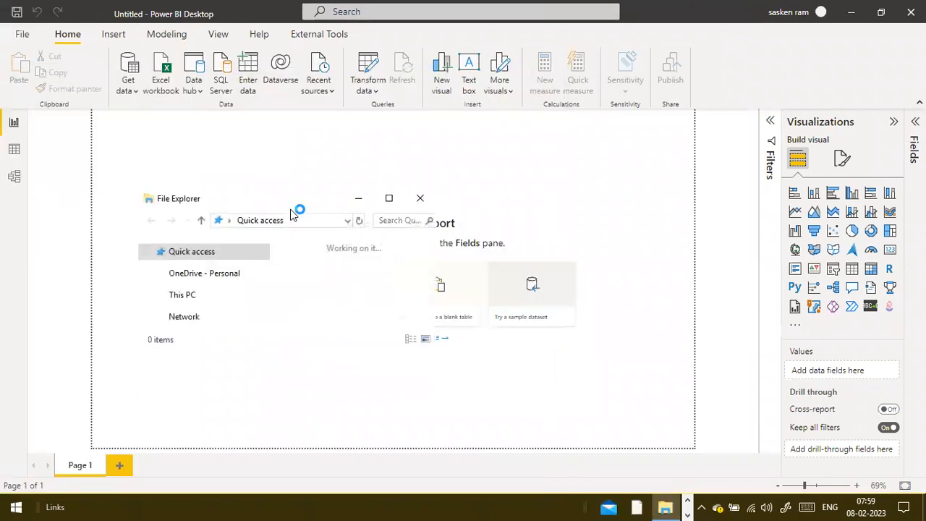
{"action": "left_click", "coordinate": [388, 198]}
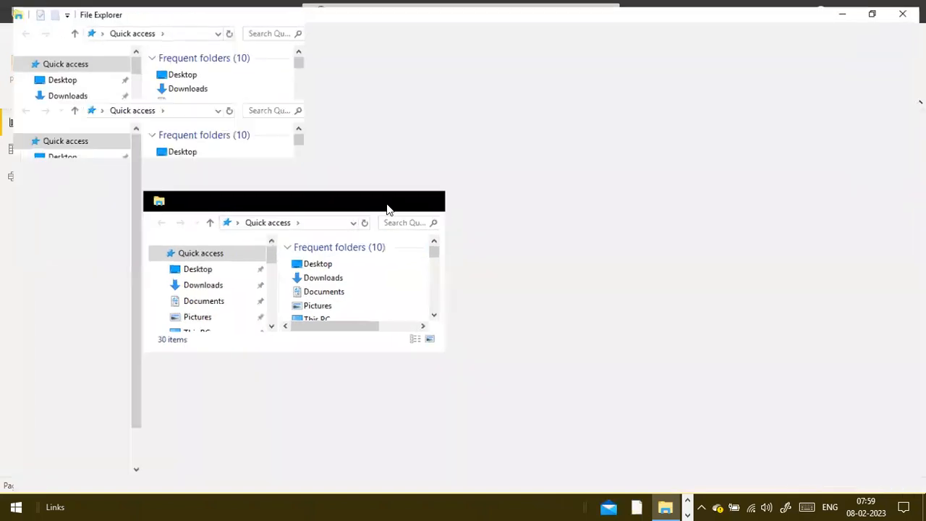
Open the NCDailysales folder on Local Disk (D:).
{"action": "scroll", "coordinate": [73, 451], "scroll_direction": "down", "scroll_amount": 1}
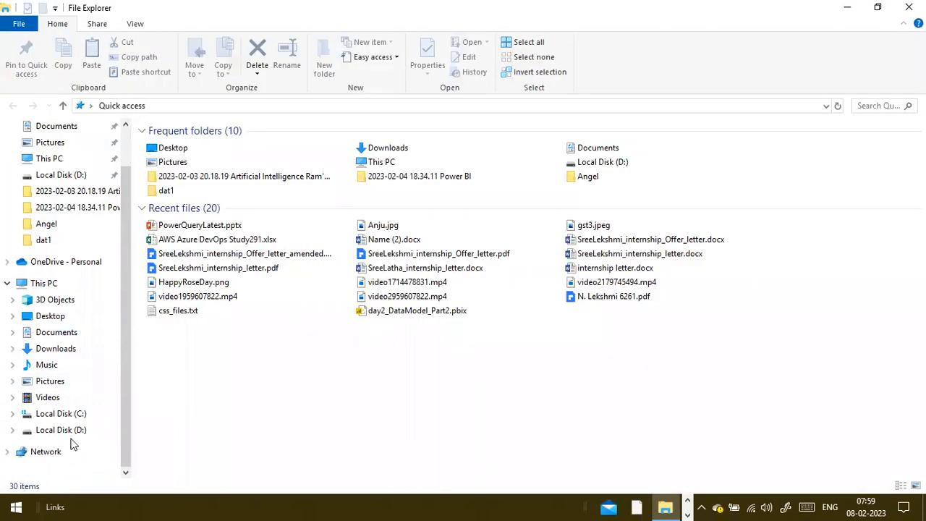
{"action": "left_click", "coordinate": [72, 430]}
{"action": "left_click", "coordinate": [173, 361]}
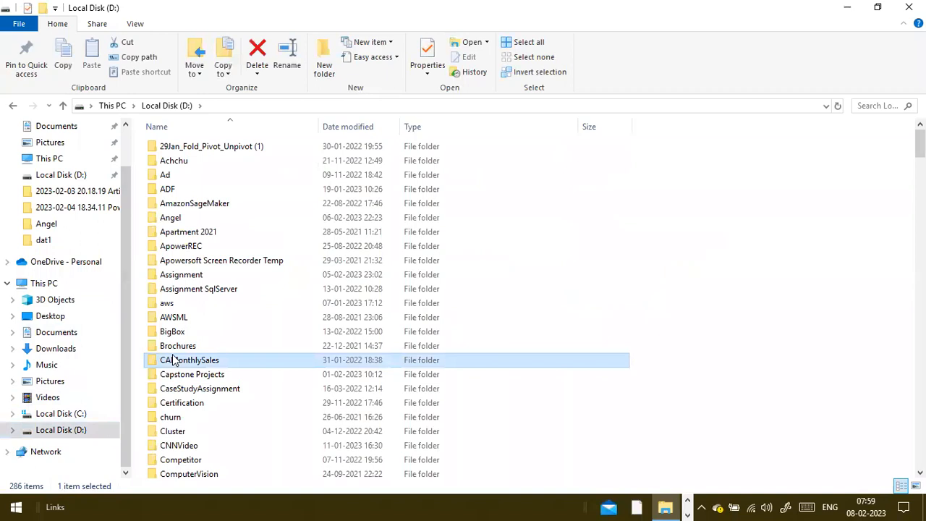
{"action": "type", "text": "n"}
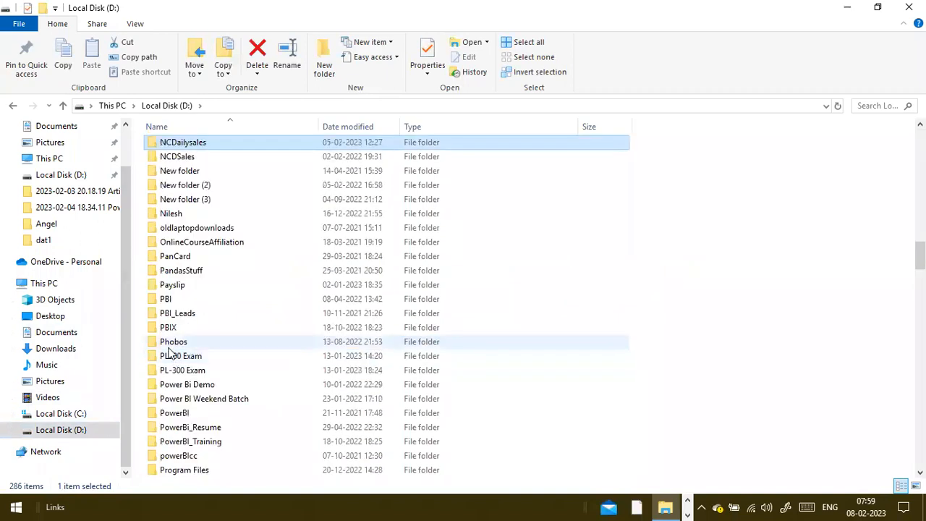
{"action": "key", "text": "Return"}
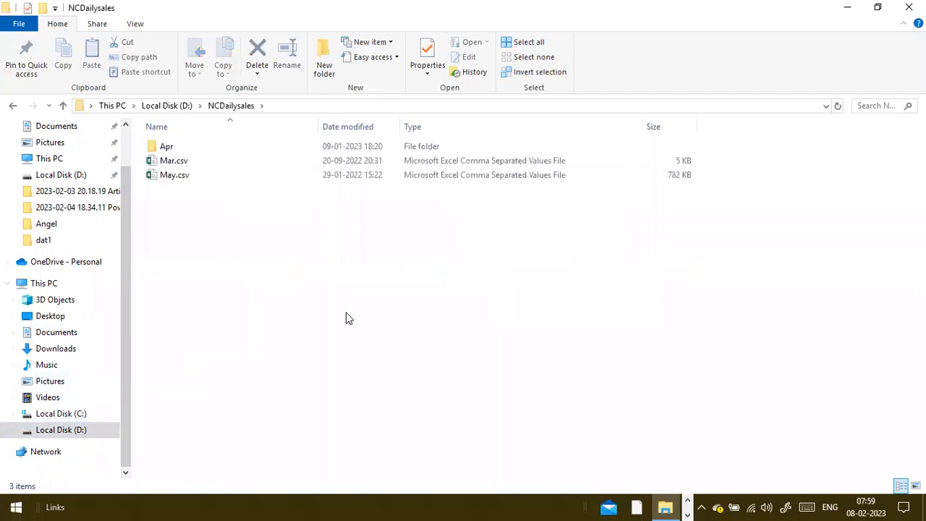
Look inside the Apr subfolder and return to the NCDailysales folder on drive D.
{"action": "double_click", "coordinate": [153, 145]}
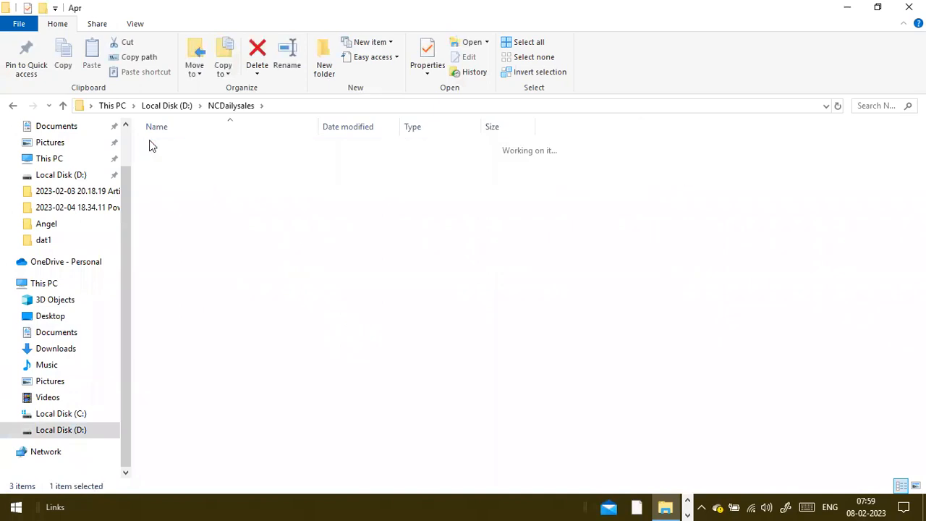
{"action": "left_click", "coordinate": [168, 106]}
{"action": "left_click", "coordinate": [206, 262]}
{"action": "key", "text": "n"}
{"action": "key", "text": "Return"}
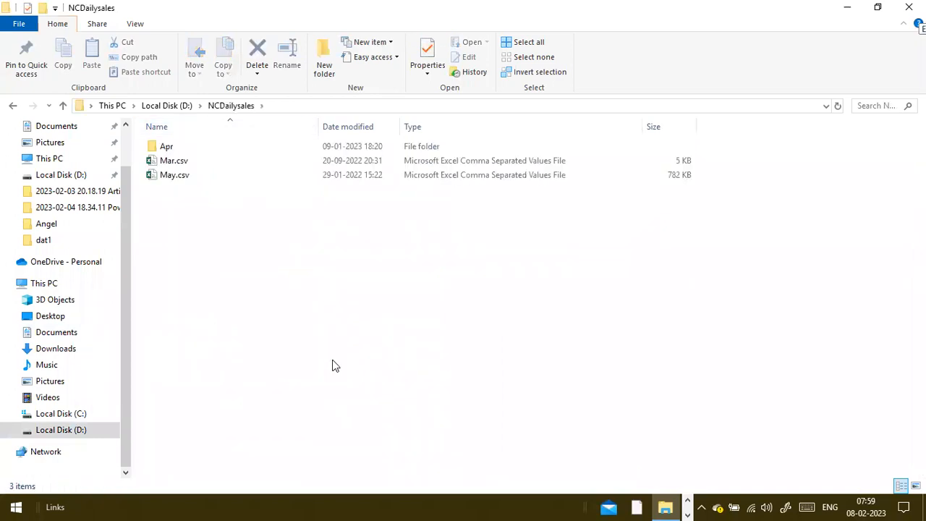
Switch to the PowerPoint slide show, handwrite red notes about the outer folder and its subfolder under the title, and return to File Explorer.
{"action": "key", "text": "alt+Tab"}
{"action": "key", "text": "alt+Tab"}
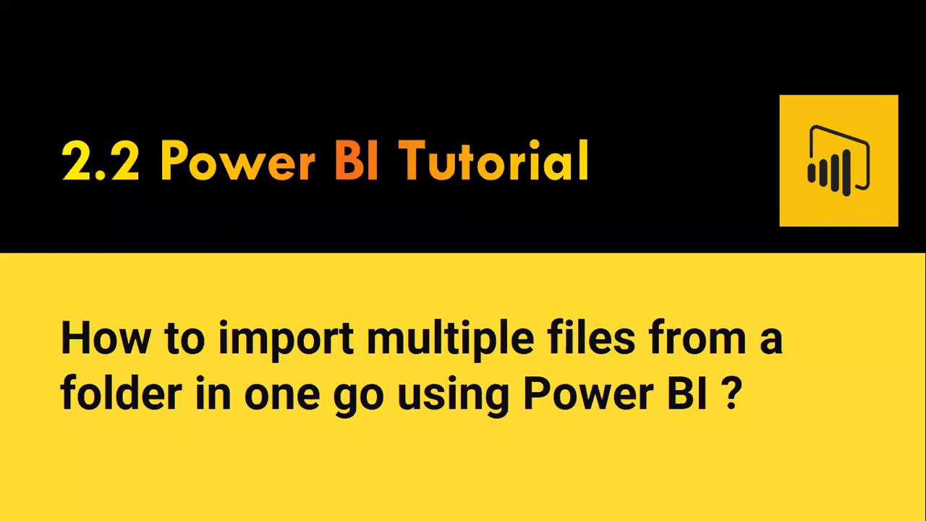
{"action": "mouse_move", "coordinate": [340, 191]}
{"action": "left_mouse_down"}
{"action": "mouse_move", "coordinate": [341, 220]}
{"action": "mouse_move", "coordinate": [322, 211]}
{"action": "left_mouse_up"}
{"action": "left_click_drag", "start_coordinate": [329, 211], "coordinate": [354, 201]}
{"action": "mouse_move", "coordinate": [353, 207]}
{"action": "left_mouse_down"}
{"action": "mouse_move", "coordinate": [412, 211]}
{"action": "mouse_move", "coordinate": [409, 228]}
{"action": "mouse_move", "coordinate": [425, 247]}
{"action": "mouse_move", "coordinate": [447, 243]}
{"action": "left_mouse_up"}
{"action": "left_click_drag", "start_coordinate": [451, 231], "coordinate": [471, 237]}
{"action": "left_click_drag", "start_coordinate": [474, 231], "coordinate": [499, 233]}
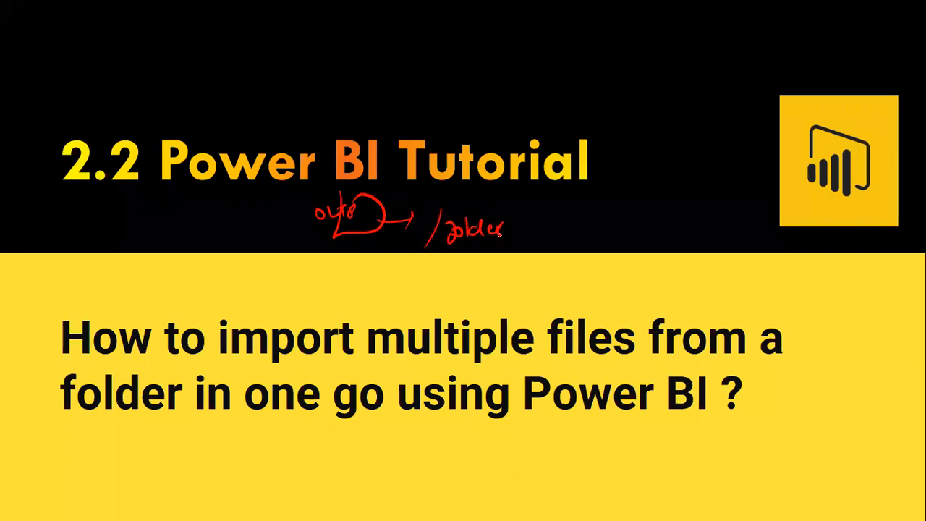
{"action": "mouse_move", "coordinate": [482, 185]}
{"action": "left_mouse_down"}
{"action": "mouse_move", "coordinate": [483, 200]}
{"action": "mouse_move", "coordinate": [496, 198]}
{"action": "mouse_move", "coordinate": [496, 185]}
{"action": "left_mouse_up"}
{"action": "left_click_drag", "start_coordinate": [471, 209], "coordinate": [515, 202]}
{"action": "key", "text": "alt+Tab"}
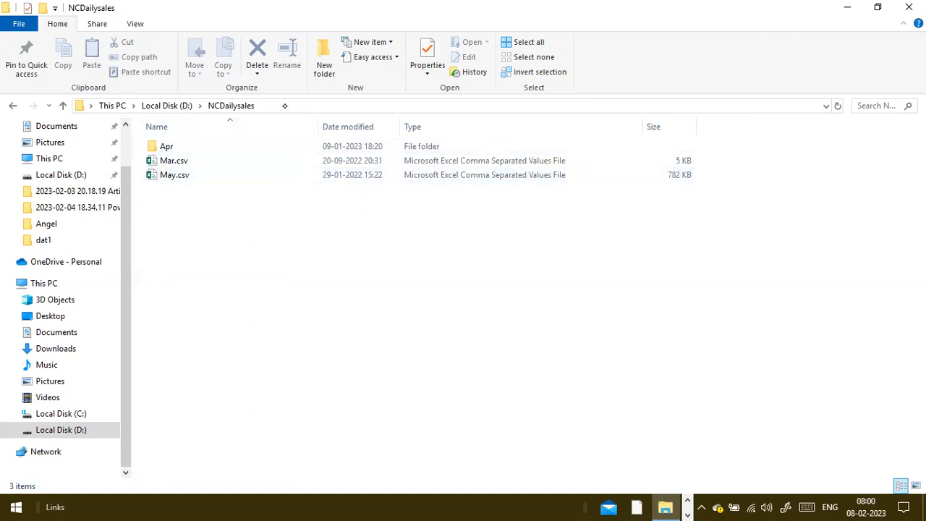
Copy the full path of the NCDailysales folder and switch to Power BI Desktop.
{"action": "left_click", "coordinate": [285, 102]}
{"action": "key", "text": "ctrl+c"}
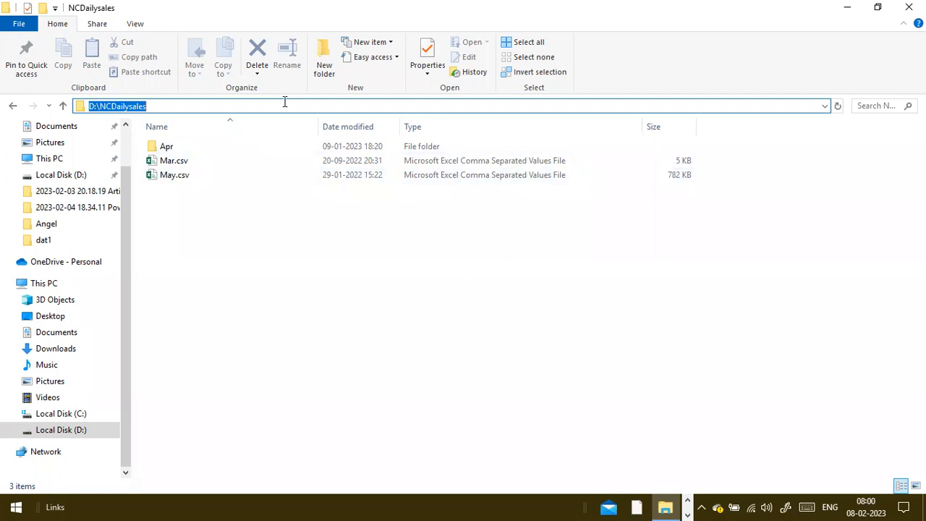
{"action": "key", "text": "alt+Tab"}
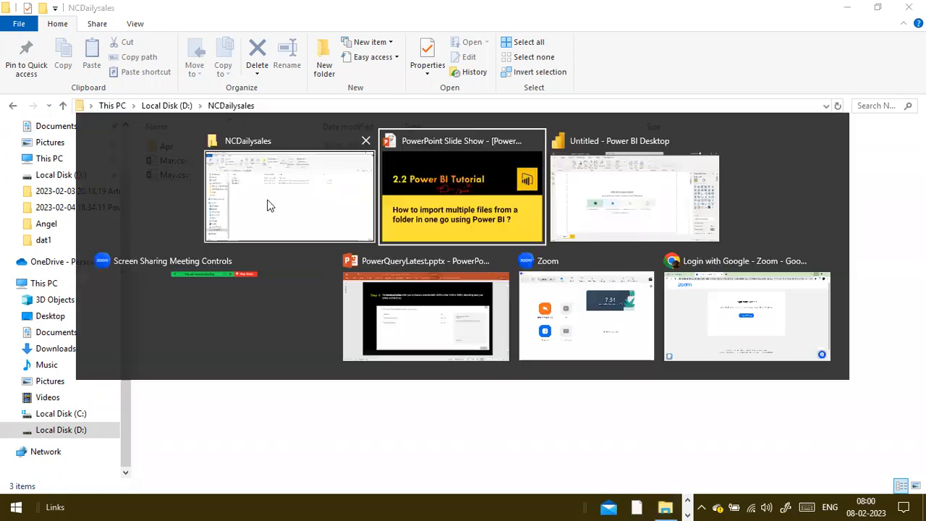
{"action": "key", "text": "alt+Tab"}
{"action": "key", "text": "alt+Tab"}
{"action": "key", "text": "alt+Tab"}
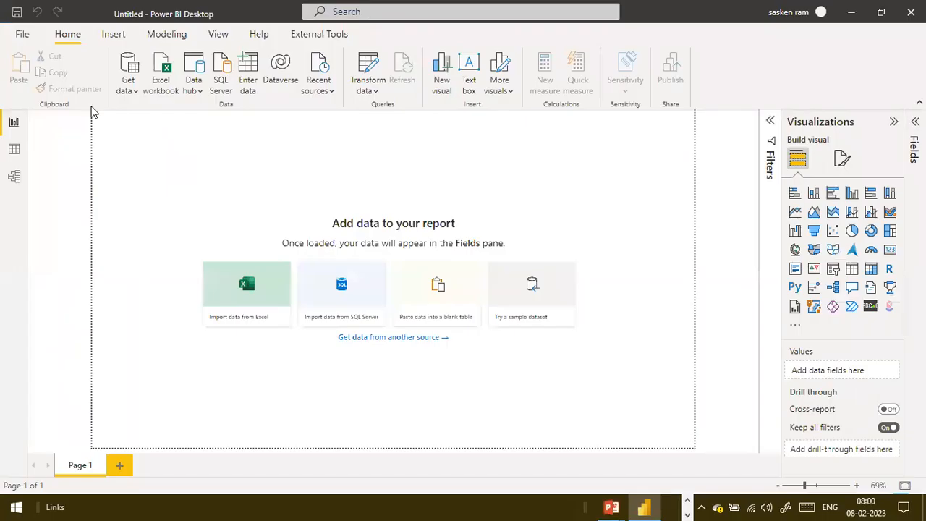
Start a new Folder data connection and paste D:\NCDailysales as its folder path.
{"action": "left_click", "coordinate": [126, 93]}
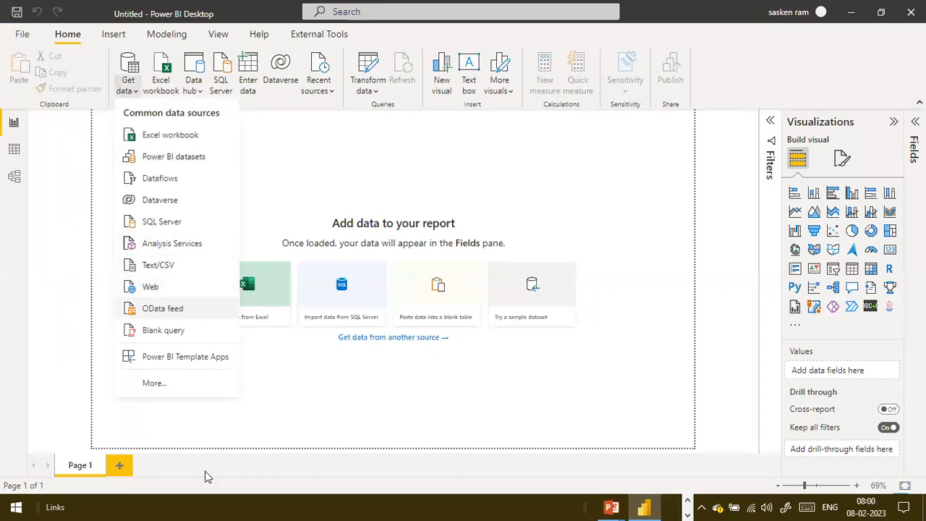
{"action": "left_click", "coordinate": [164, 379]}
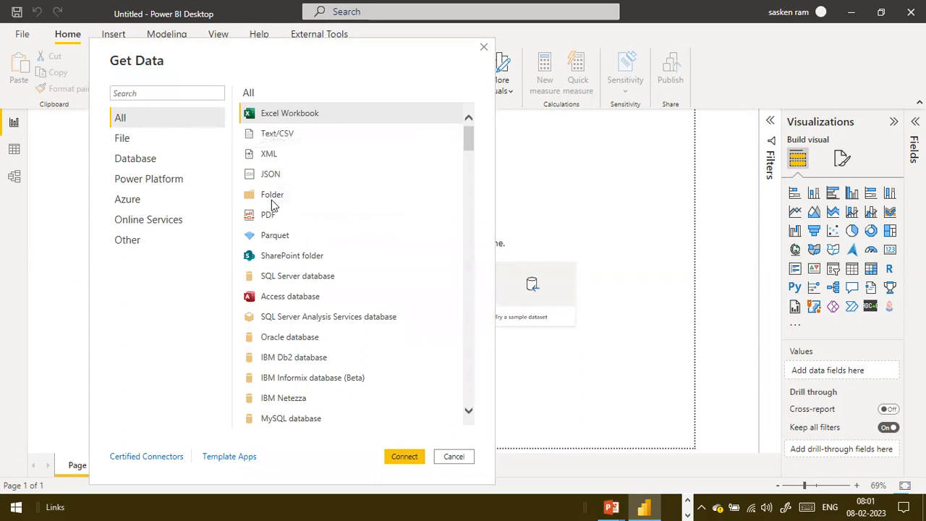
{"action": "double_click", "coordinate": [271, 199]}
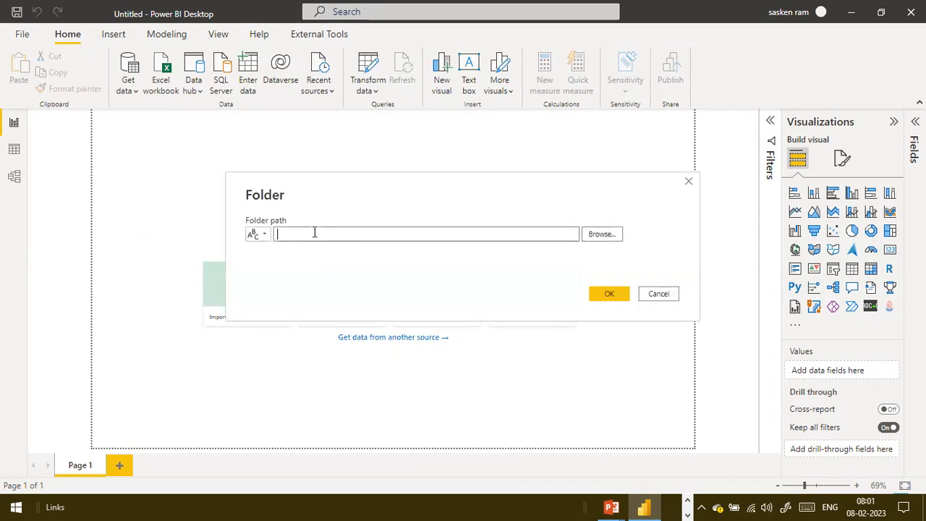
{"action": "key", "text": "ctrl+v"}
Switch to File Explorer and check which files NCDailysales and its Apr subfolder contain.
{"action": "key", "text": "alt+Tab"}
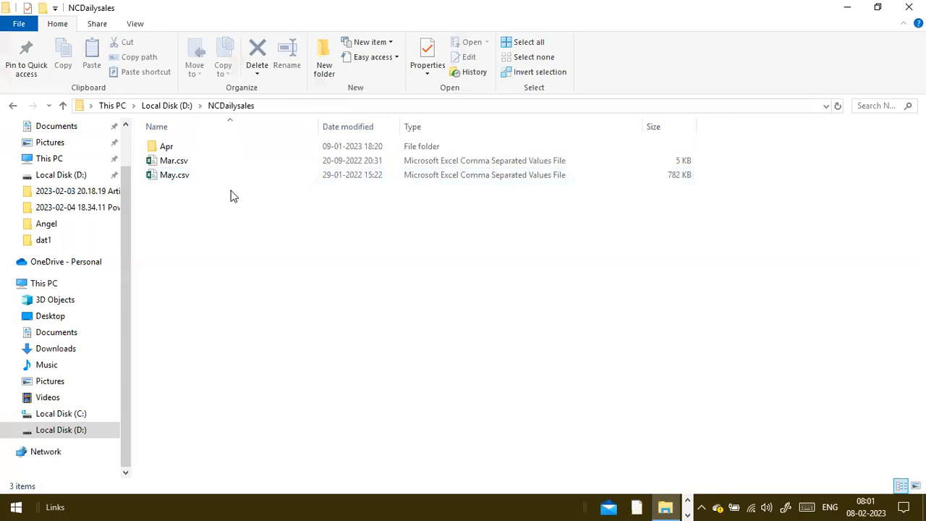
{"action": "double_click", "coordinate": [212, 149]}
{"action": "left_click", "coordinate": [226, 110]}
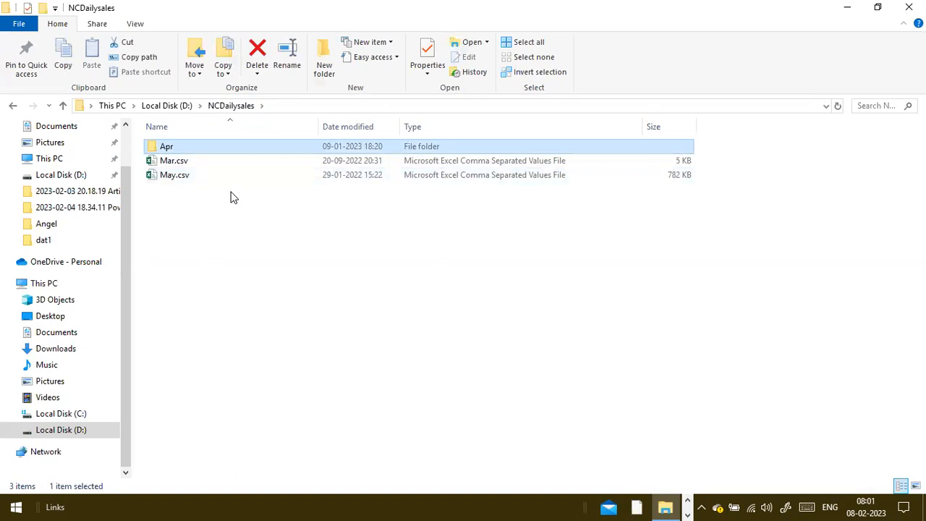
{"action": "double_click", "coordinate": [197, 149]}
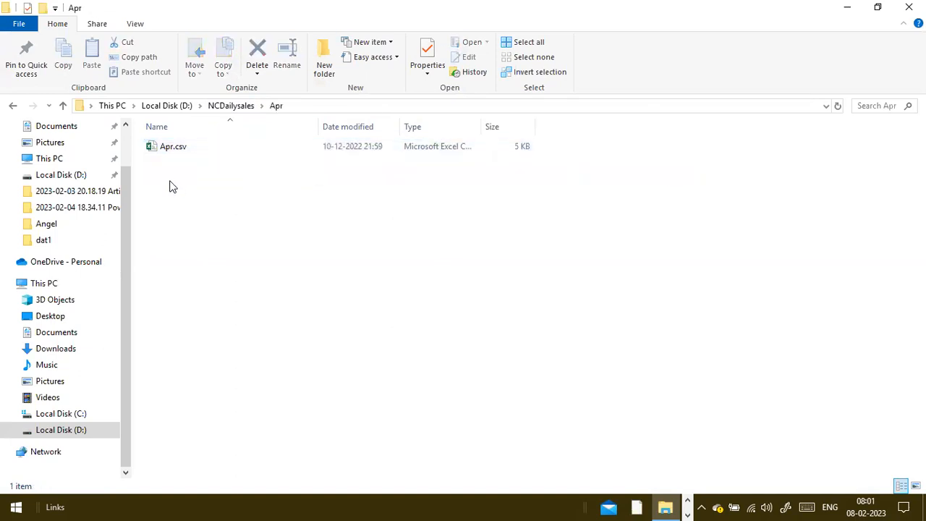
{"action": "left_click", "coordinate": [242, 106]}
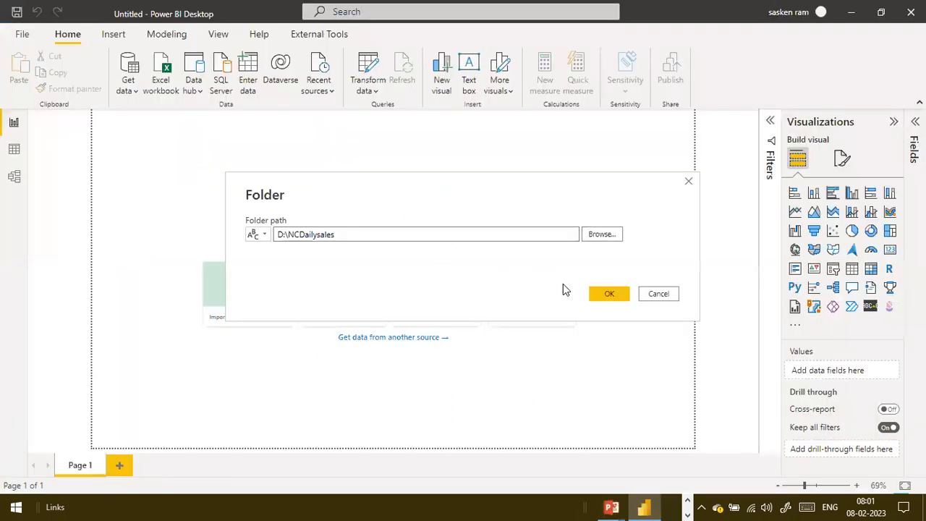
Confirm D:\NCDailysales as the folder path and open the preview of its files.
{"action": "left_click", "coordinate": [600, 301]}
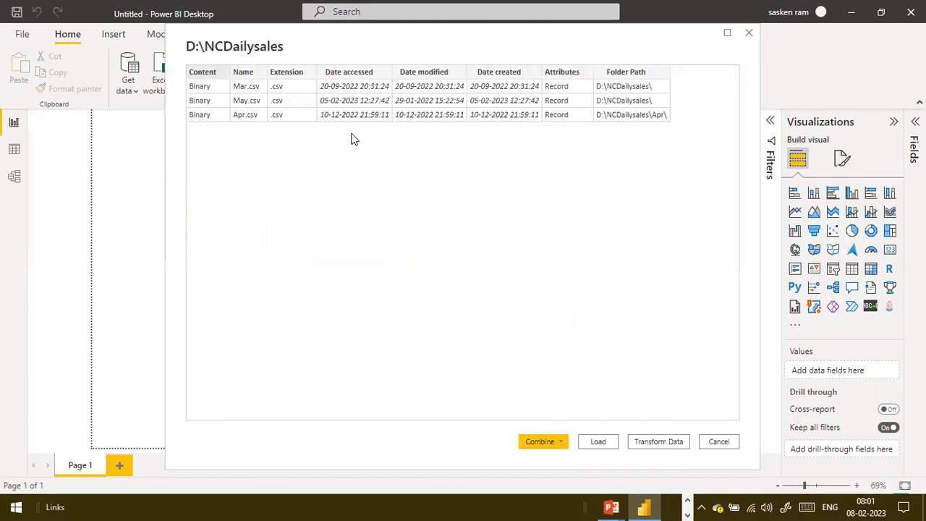
{"action": "key", "text": "super+d"}
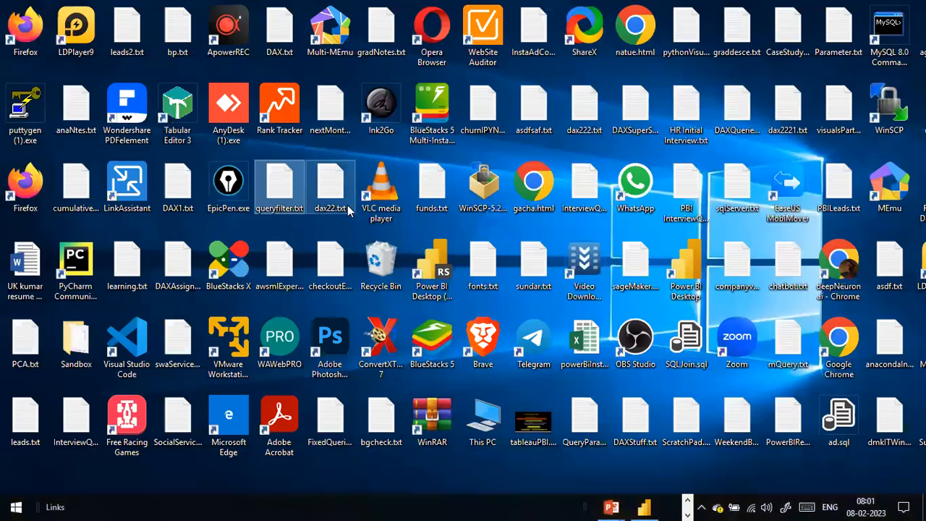
{"action": "key", "text": "super+d"}
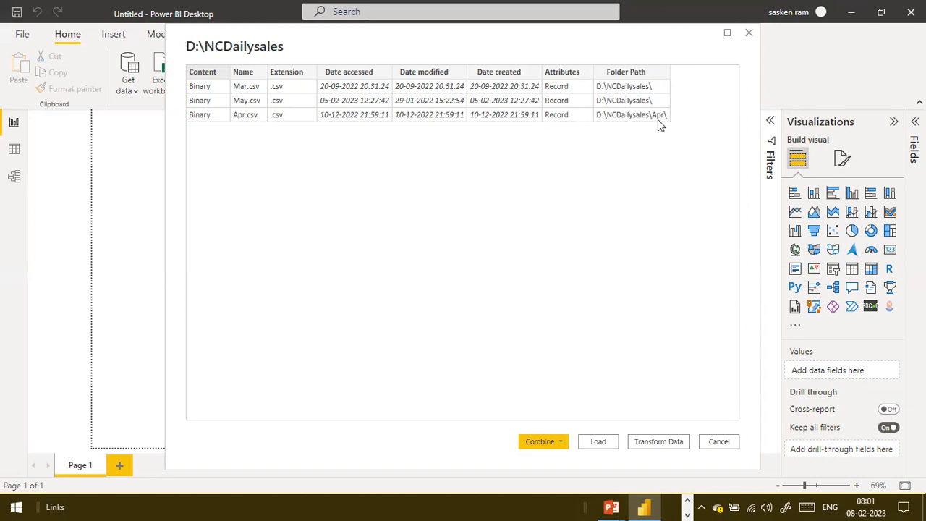
Switch to File Explorer and compare the Apr subfolder's contents with the previewed file list.
{"action": "key", "text": "alt+Tab"}
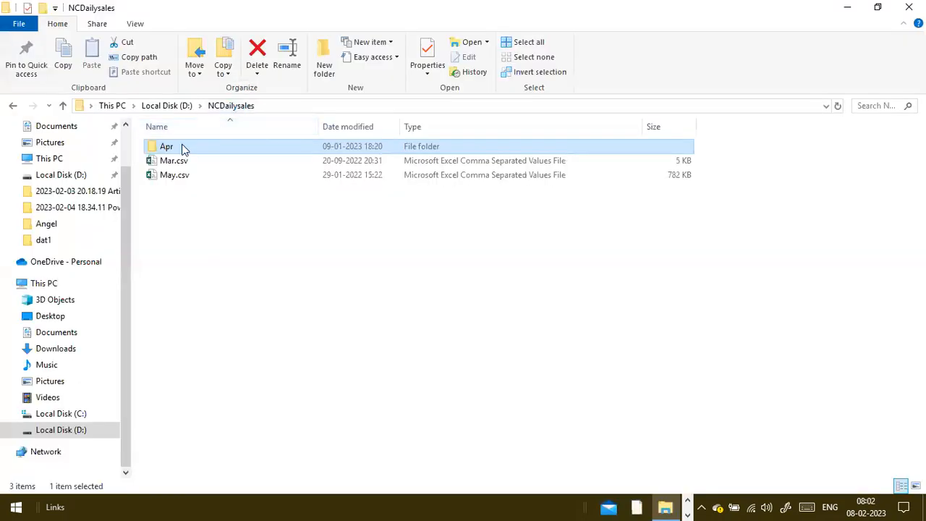
{"action": "double_click", "coordinate": [182, 147]}
{"action": "left_click", "coordinate": [230, 107]}
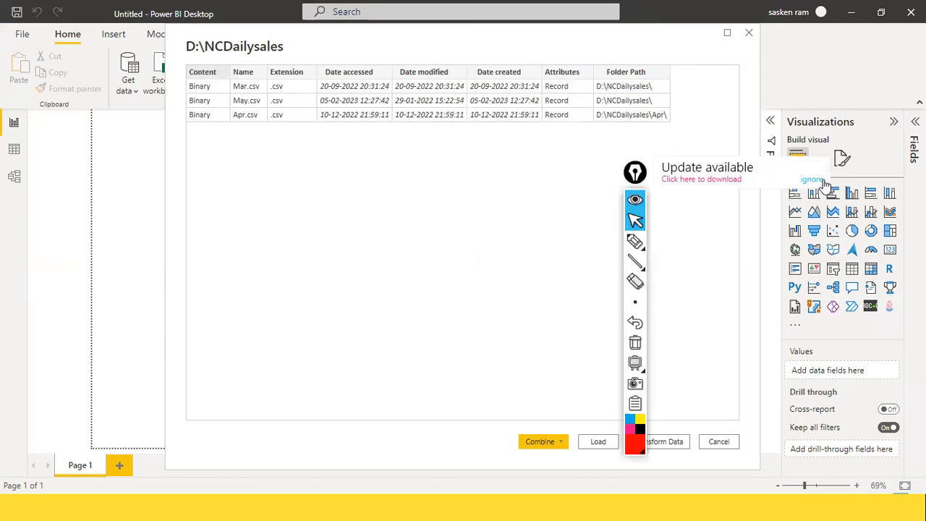
Move the drawing toolbar out of the way and draw a red arrow pointing to the Combine option.
{"action": "left_click_drag", "start_coordinate": [635, 172], "coordinate": [736, 288]}
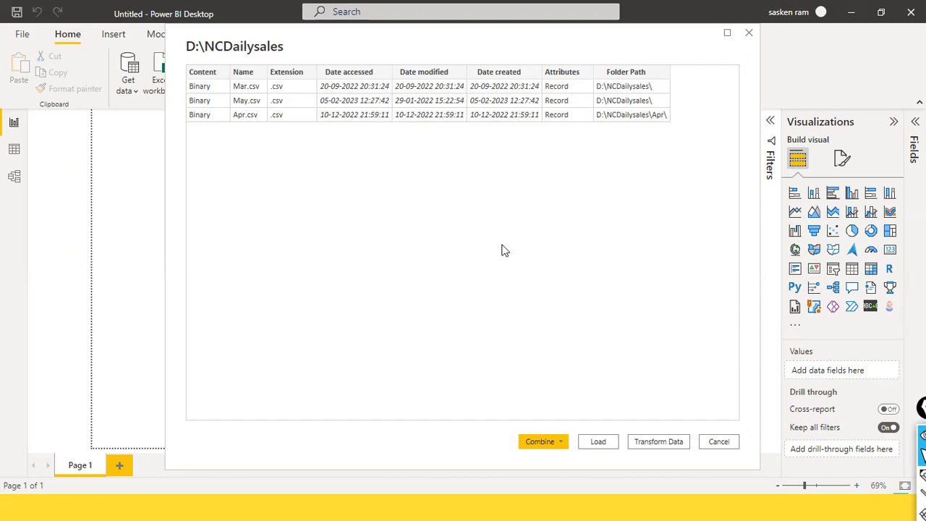
{"action": "mouse_move", "coordinate": [454, 248]}
{"action": "left_mouse_down"}
{"action": "mouse_move", "coordinate": [488, 340]}
{"action": "mouse_move", "coordinate": [537, 412]}
{"action": "mouse_move", "coordinate": [542, 443]}
{"action": "left_mouse_up"}
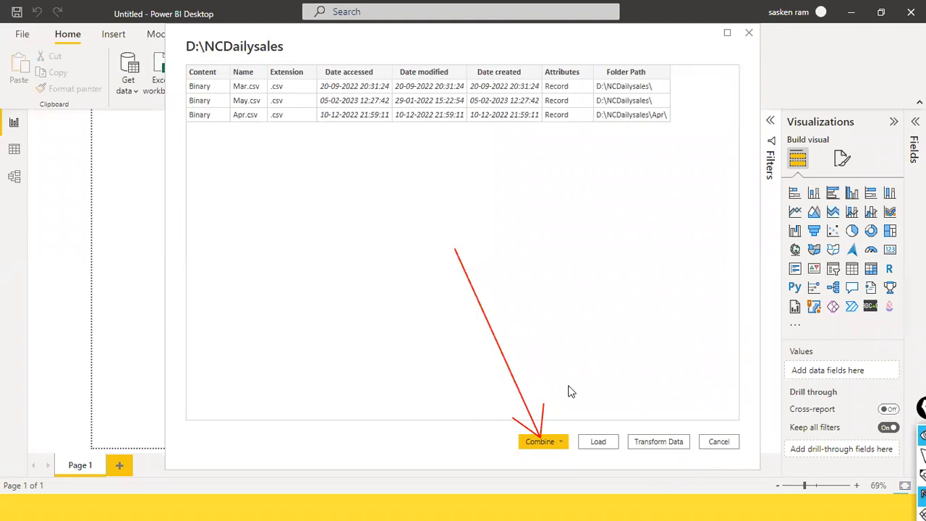
Review the Combine choices and load the D:\NCDailysales file list without combining the files.
{"action": "left_click", "coordinate": [551, 444]}
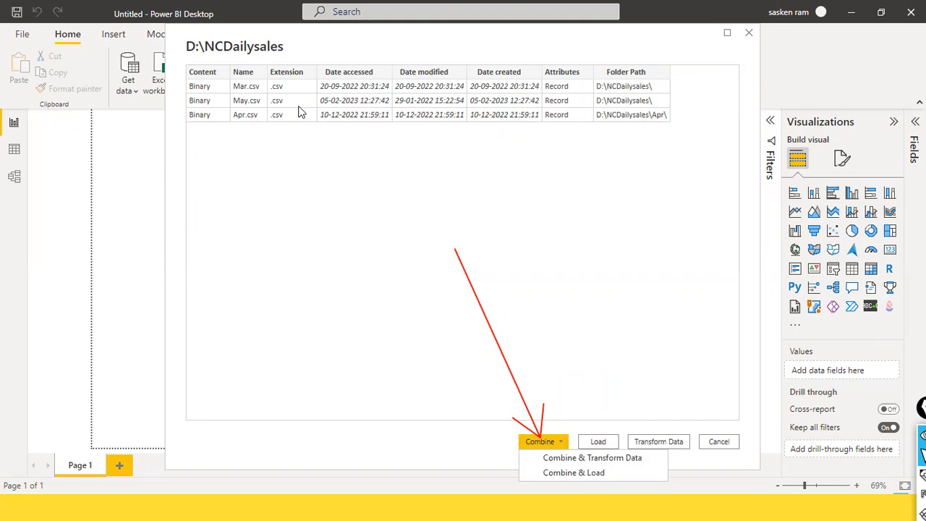
{"action": "left_click", "coordinate": [537, 453]}
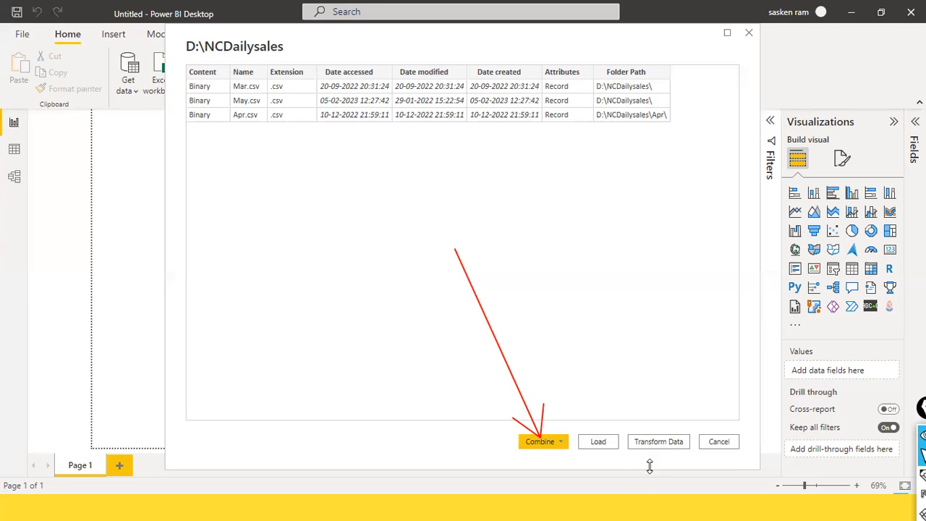
{"action": "left_click", "coordinate": [600, 445]}
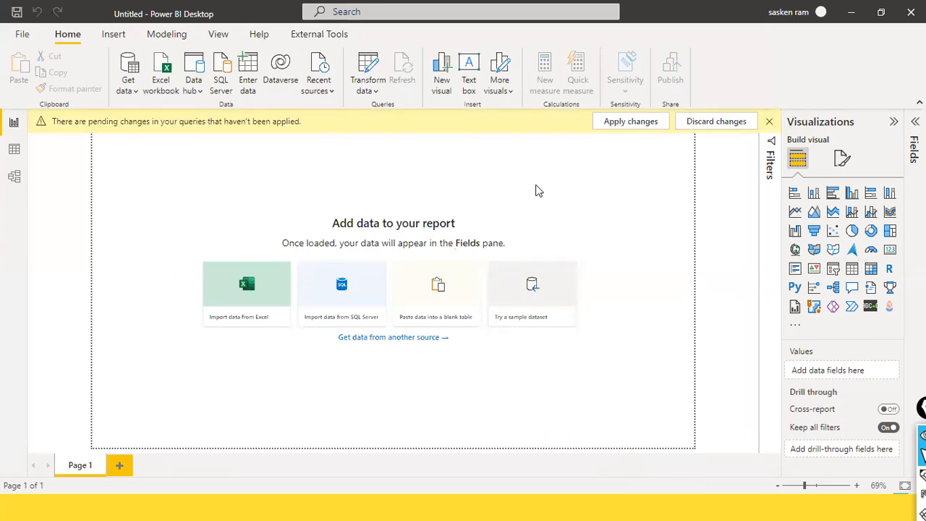
Apply the pending query changes and check the loaded NCDailysales table's fields and rows before returning to the report view.
{"action": "left_click", "coordinate": [630, 121]}
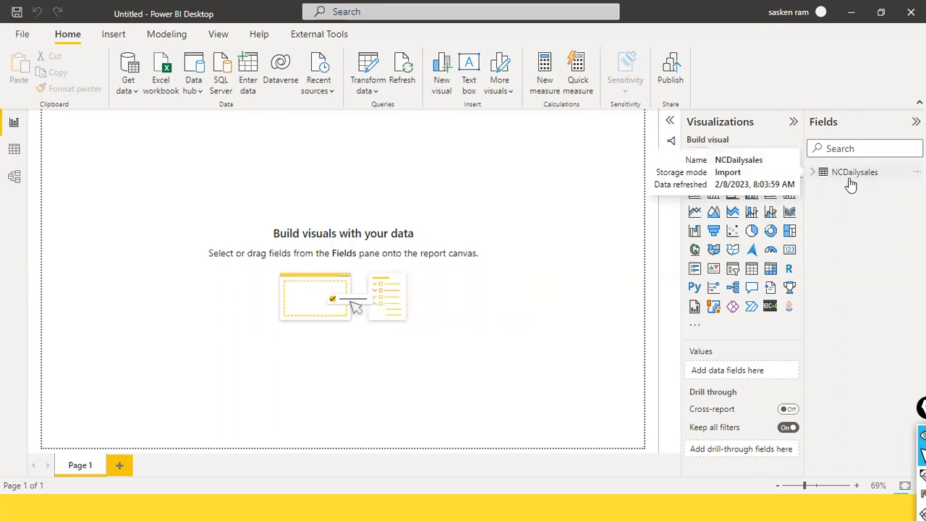
{"action": "left_click", "coordinate": [811, 175]}
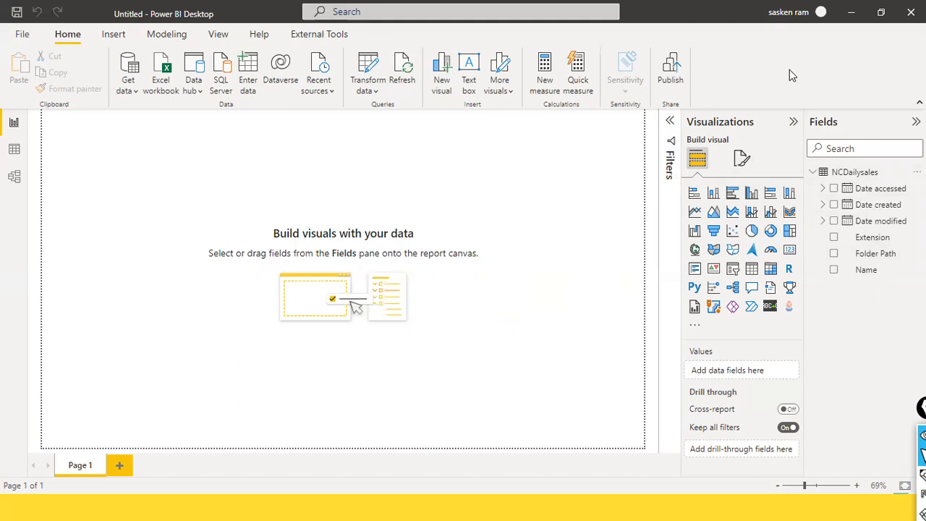
{"action": "left_click", "coordinate": [14, 149]}
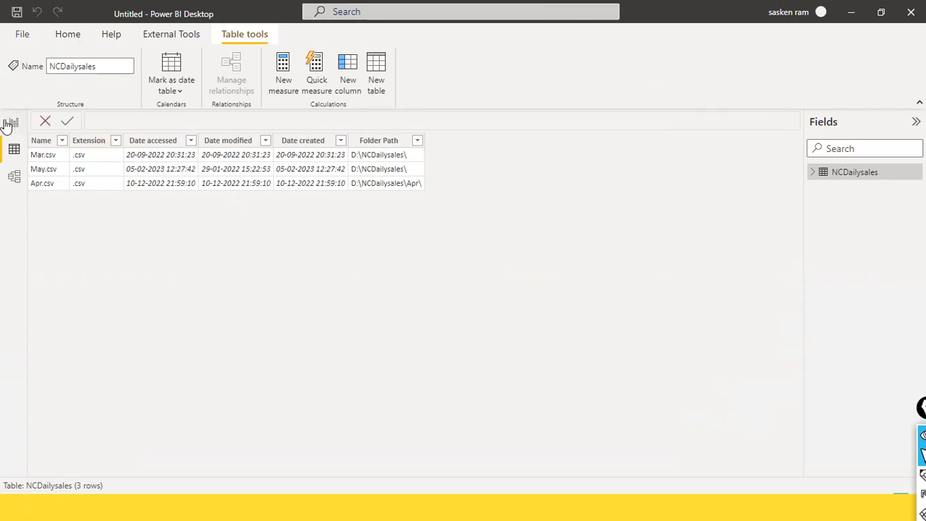
{"action": "left_click", "coordinate": [11, 122]}
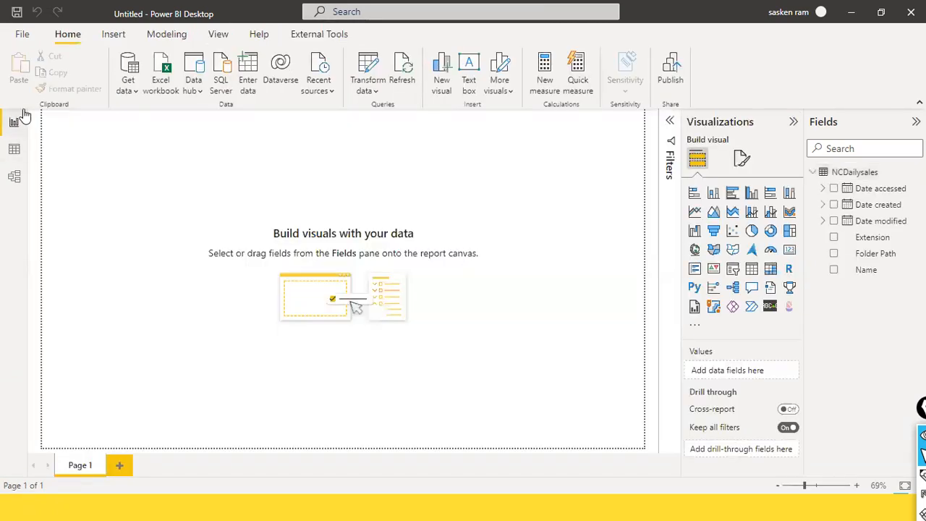
Open the NCDailysales query in Power Query Editor and remove all columns except Content and Name.
{"action": "left_click", "coordinate": [371, 89]}
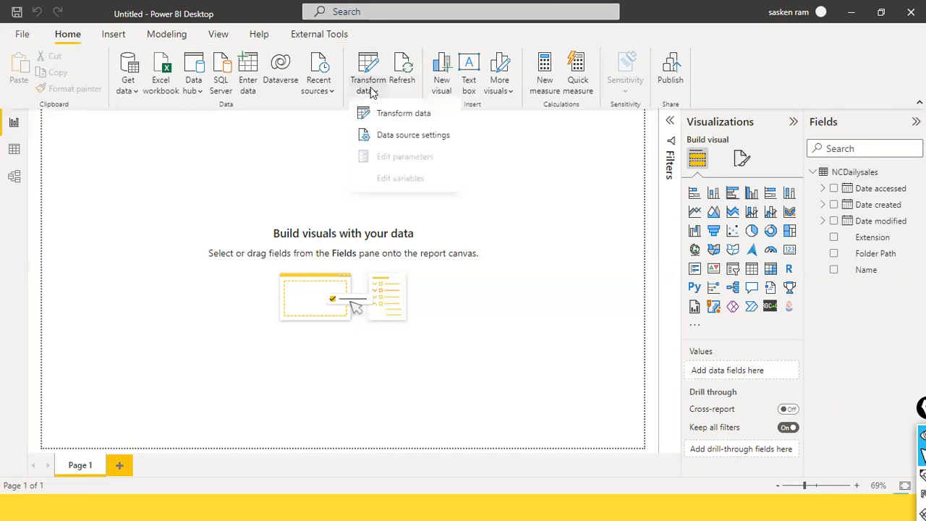
{"action": "left_click", "coordinate": [418, 116]}
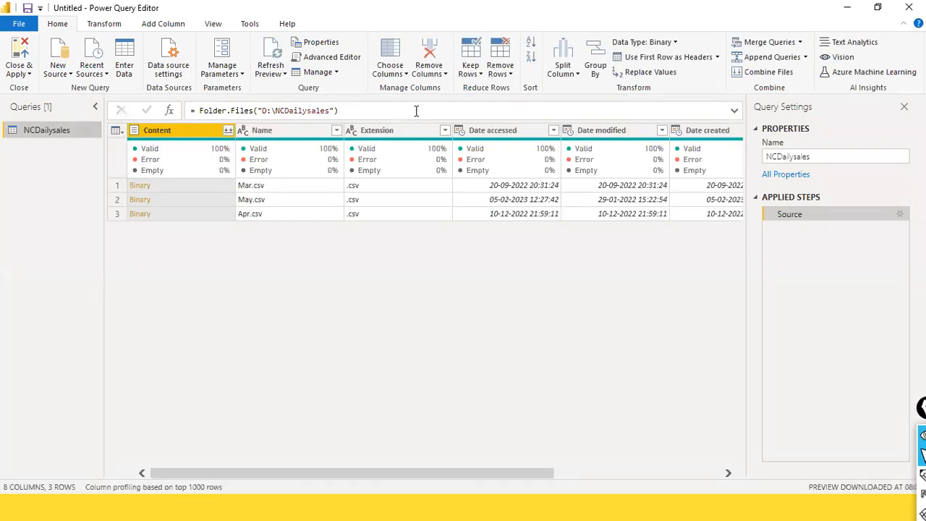
{"action": "right_click", "coordinate": [294, 129]}
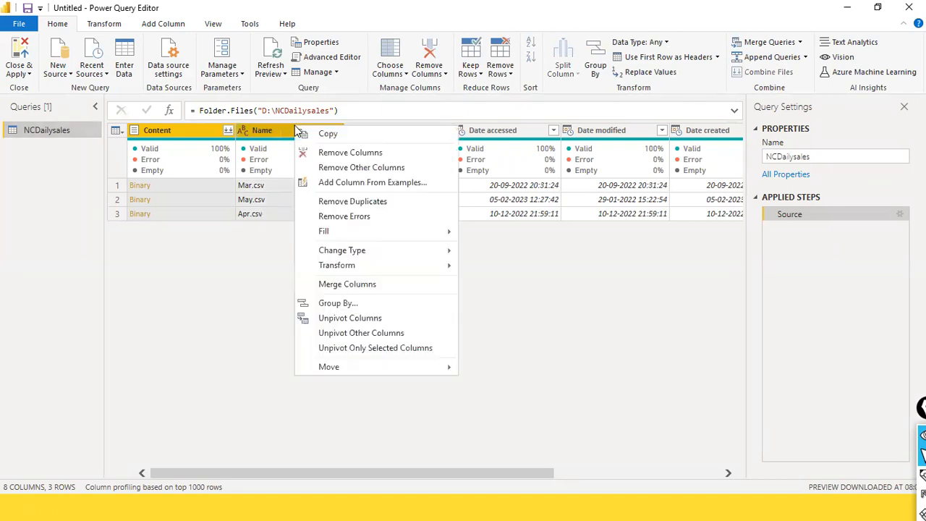
{"action": "left_click", "coordinate": [337, 165]}
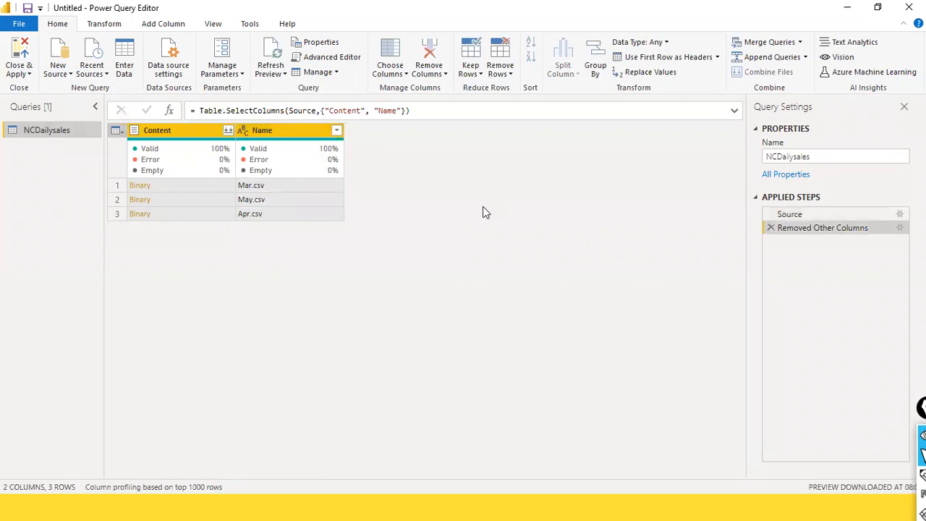
Start combining the binary files in the Content column and review the first file's preview rows.
{"action": "left_click", "coordinate": [228, 132]}
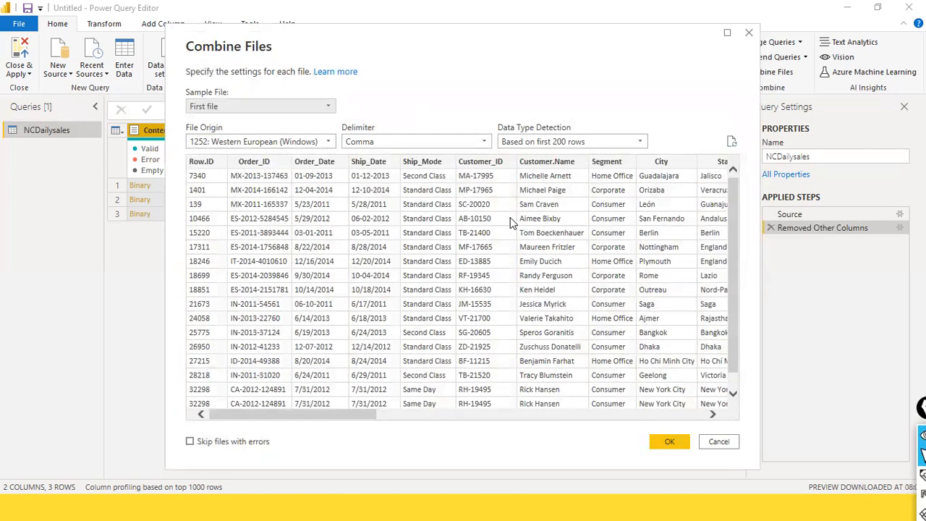
{"action": "scroll", "coordinate": [505, 272], "scroll_direction": "down", "scroll_amount": 1}
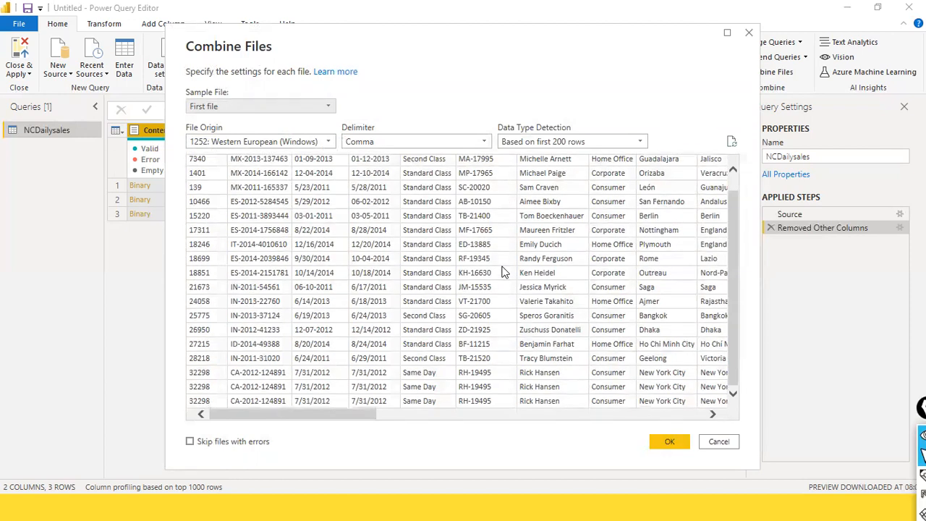
{"action": "scroll", "coordinate": [504, 272], "scroll_direction": "up", "scroll_amount": 1}
{"action": "scroll", "coordinate": [505, 272], "scroll_direction": "down", "scroll_amount": 1}
{"action": "scroll", "coordinate": [504, 276], "scroll_direction": "up", "scroll_amount": 1}
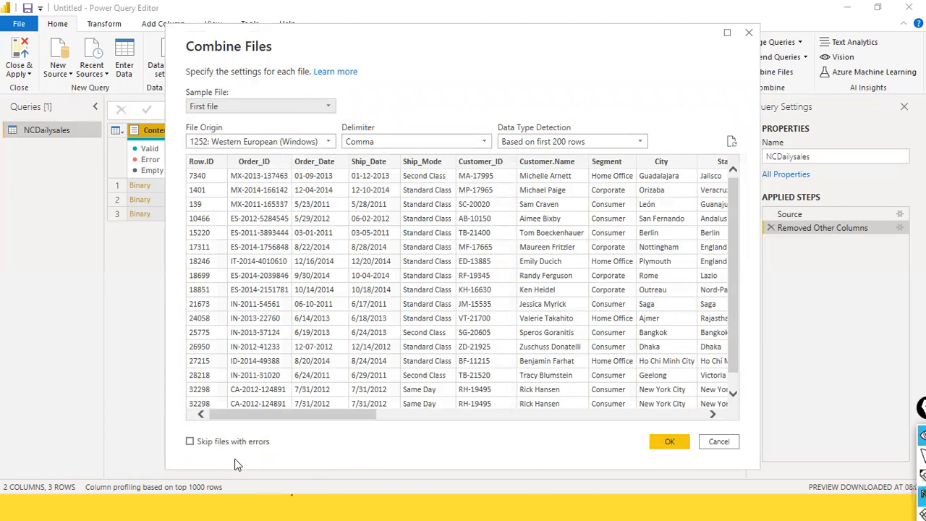
Draw a red arrow pointing to the Skip files with errors option and reposition the Combine Files dialog.
{"action": "mouse_move", "coordinate": [231, 459]}
{"action": "left_mouse_down"}
{"action": "mouse_move", "coordinate": [205, 452]}
{"action": "mouse_move", "coordinate": [198, 439]}
{"action": "left_mouse_up"}
{"action": "left_click_drag", "start_coordinate": [246, 476], "coordinate": [203, 454]}
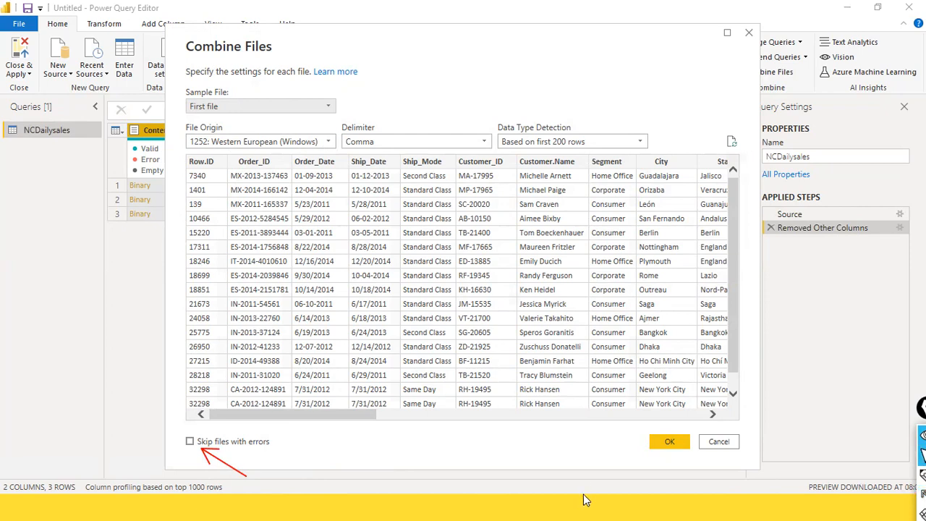
{"action": "left_click_drag", "start_coordinate": [366, 39], "coordinate": [451, 52]}
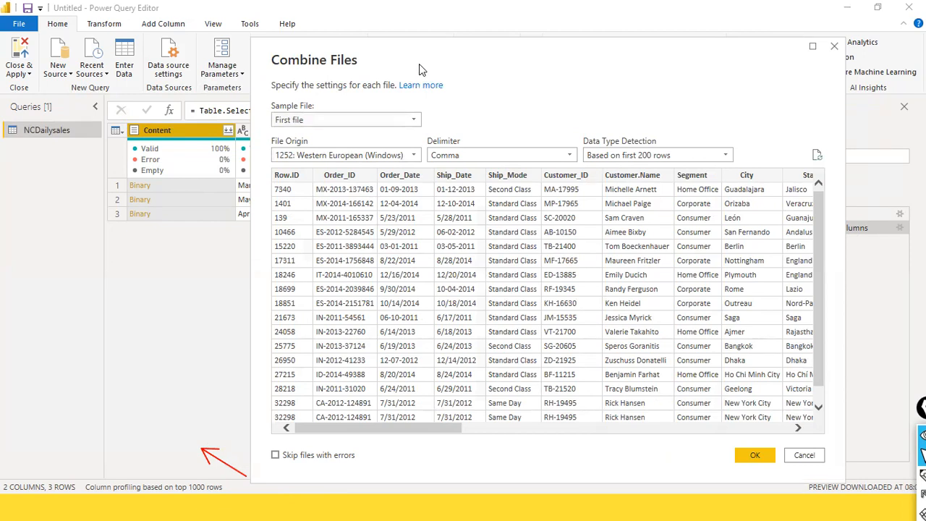
{"action": "left_click_drag", "start_coordinate": [419, 64], "coordinate": [330, 53]}
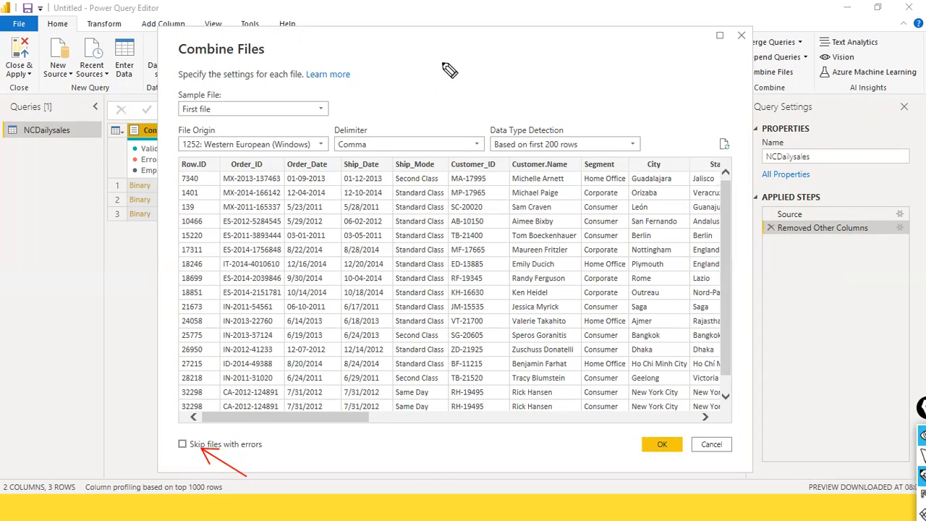
Handwrite a red note reading SLA with arrows to MAR, APR and May, 4 hr, and an underlined 3.50 hr.
{"action": "mouse_move", "coordinate": [444, 36]}
{"action": "left_mouse_down"}
{"action": "mouse_move", "coordinate": [438, 49]}
{"action": "mouse_move", "coordinate": [457, 49]}
{"action": "left_mouse_up"}
{"action": "left_click_drag", "start_coordinate": [459, 51], "coordinate": [554, 45]}
{"action": "mouse_move", "coordinate": [519, 70]}
{"action": "left_mouse_down"}
{"action": "mouse_move", "coordinate": [547, 63]}
{"action": "mouse_move", "coordinate": [532, 80]}
{"action": "mouse_move", "coordinate": [557, 86]}
{"action": "mouse_move", "coordinate": [551, 95]}
{"action": "left_mouse_up"}
{"action": "left_click_drag", "start_coordinate": [561, 48], "coordinate": [578, 45]}
{"action": "left_click_drag", "start_coordinate": [577, 45], "coordinate": [599, 45]}
{"action": "mouse_move", "coordinate": [595, 39]}
{"action": "left_mouse_down"}
{"action": "mouse_move", "coordinate": [595, 50]}
{"action": "mouse_move", "coordinate": [623, 43]}
{"action": "left_mouse_up"}
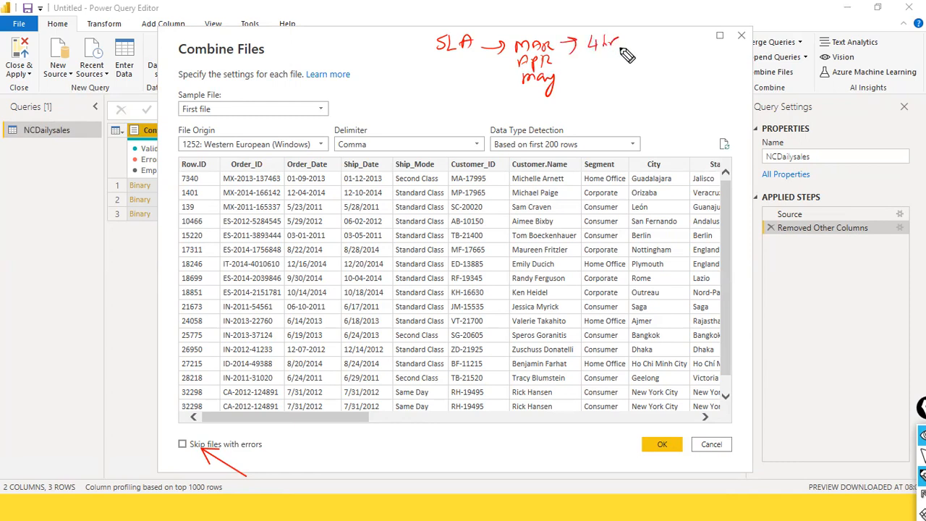
{"action": "left_click_drag", "start_coordinate": [564, 63], "coordinate": [579, 62]}
{"action": "left_click_drag", "start_coordinate": [574, 58], "coordinate": [574, 67]}
{"action": "left_click_drag", "start_coordinate": [561, 79], "coordinate": [574, 85]}
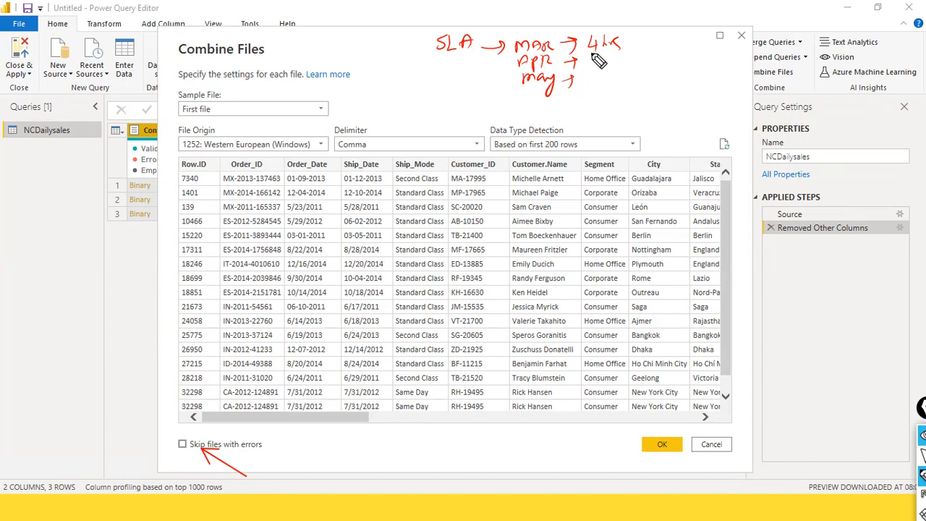
{"action": "mouse_move", "coordinate": [624, 44]}
{"action": "left_mouse_down"}
{"action": "mouse_move", "coordinate": [664, 40]}
{"action": "mouse_move", "coordinate": [659, 48]}
{"action": "left_mouse_up"}
{"action": "left_click", "coordinate": [674, 46]}
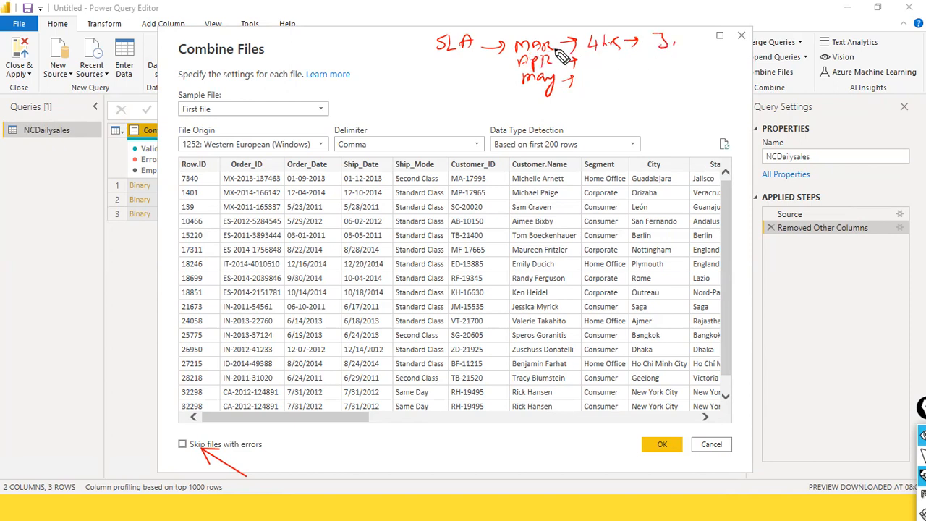
{"action": "left_click_drag", "start_coordinate": [677, 36], "coordinate": [691, 44]}
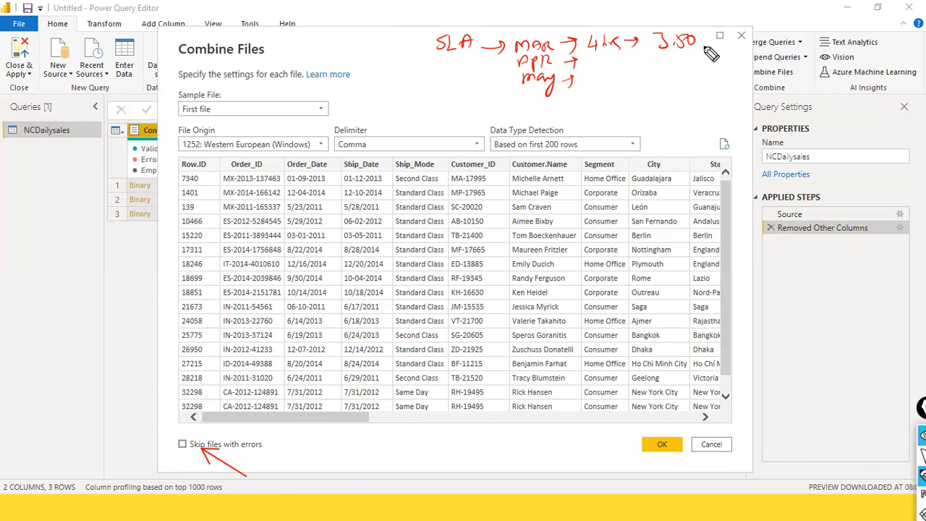
{"action": "left_click_drag", "start_coordinate": [702, 31], "coordinate": [713, 46]}
{"action": "left_click_drag", "start_coordinate": [708, 49], "coordinate": [675, 52]}
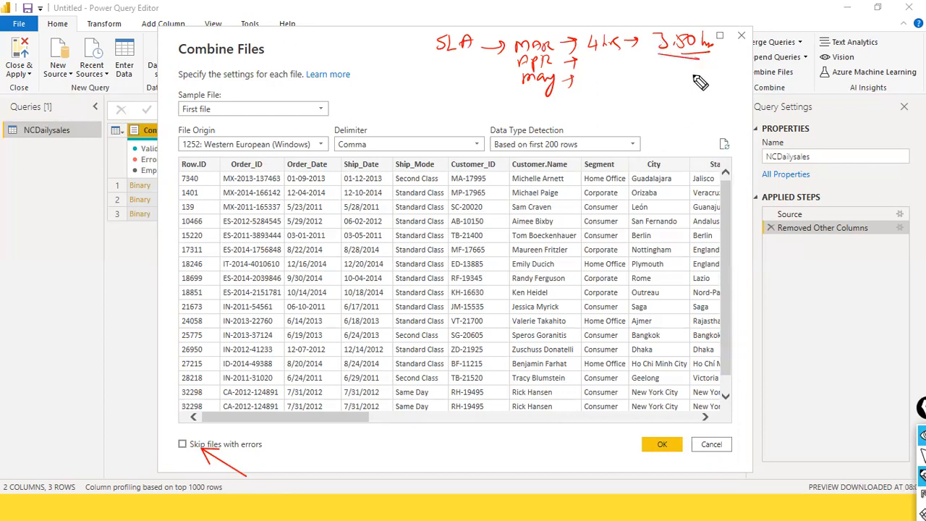
Ink a tick on Skip files with errors and handwrite a circled note about 100 records in error.
{"action": "left_click_drag", "start_coordinate": [181, 443], "coordinate": [198, 424]}
{"action": "left_click_drag", "start_coordinate": [377, 80], "coordinate": [463, 86]}
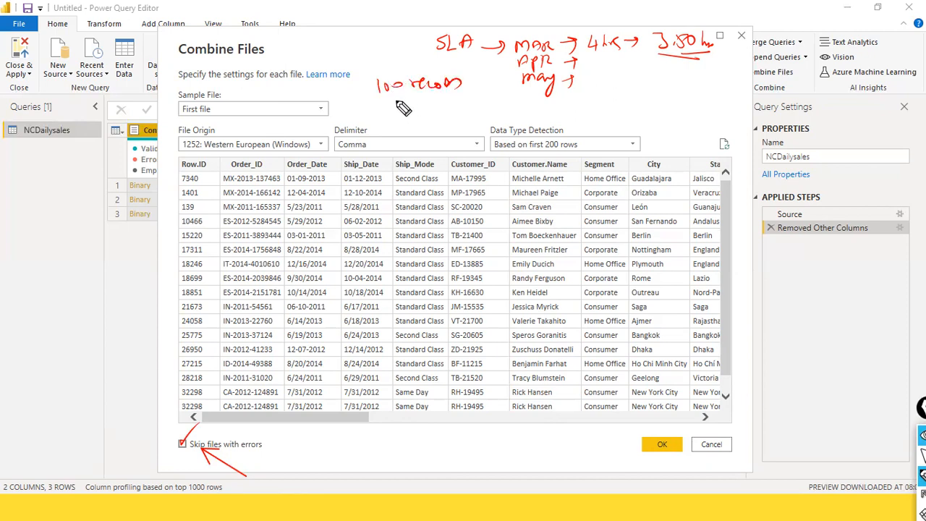
{"action": "mouse_move", "coordinate": [396, 104]}
{"action": "left_mouse_down"}
{"action": "mouse_move", "coordinate": [457, 103]}
{"action": "mouse_move", "coordinate": [467, 78]}
{"action": "left_mouse_up"}
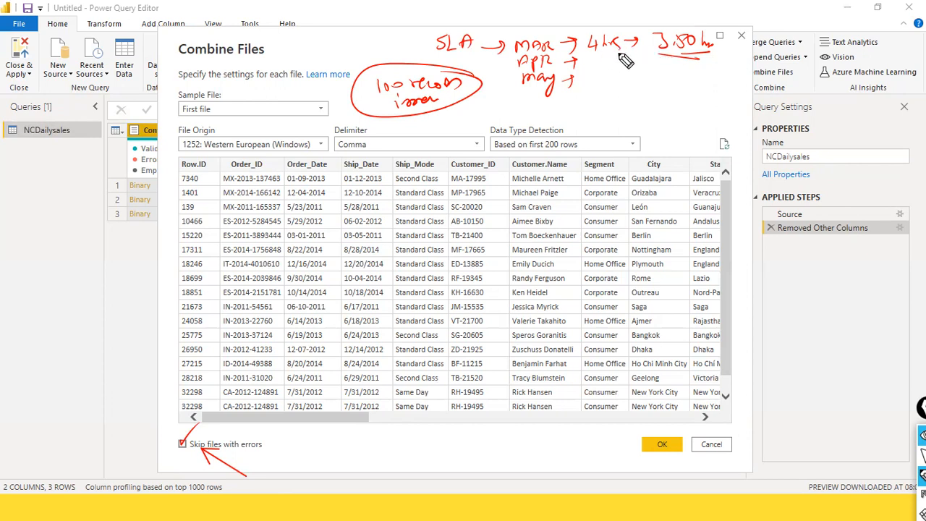
{"action": "left_click_drag", "start_coordinate": [671, 19], "coordinate": [624, 57]}
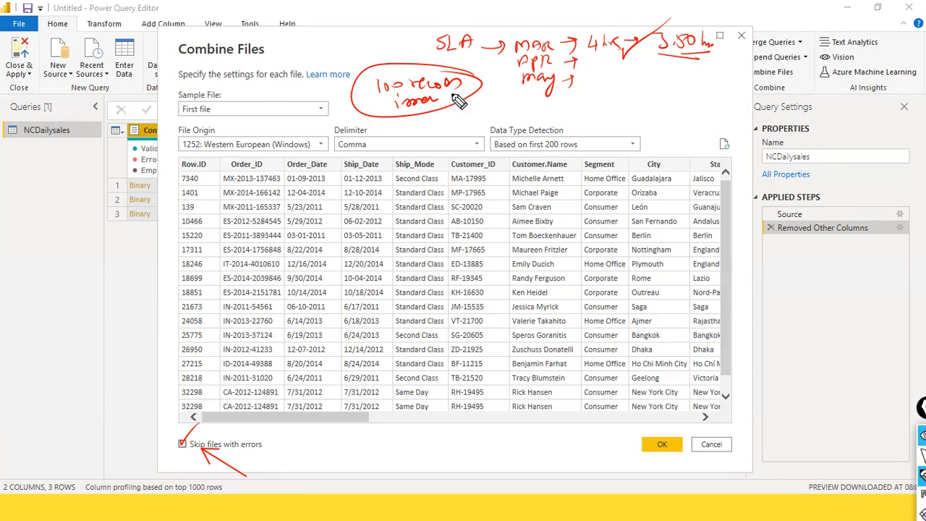
{"action": "left_click_drag", "start_coordinate": [504, 81], "coordinate": [482, 95]}
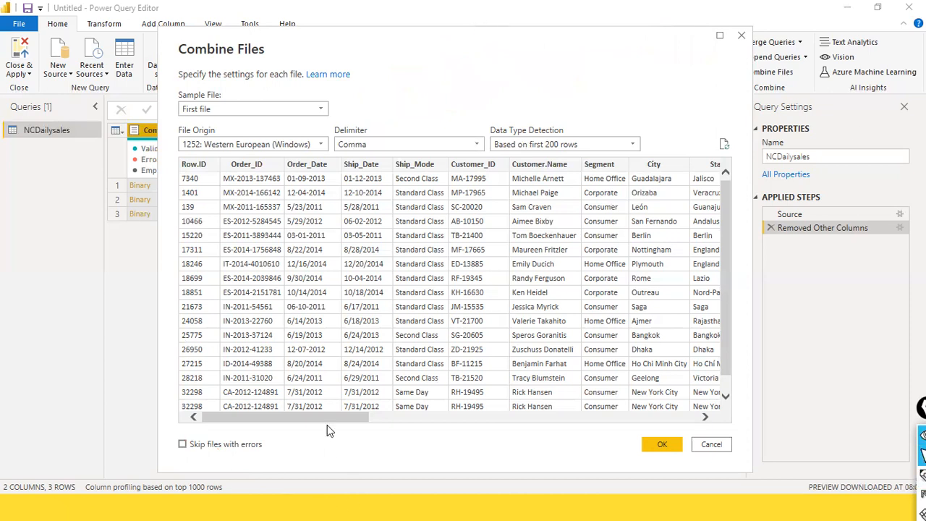
Combine the files with Skip files with errors enabled and browse the combined NCDailysales rows.
{"action": "left_click", "coordinate": [182, 444]}
{"action": "left_click", "coordinate": [661, 448]}
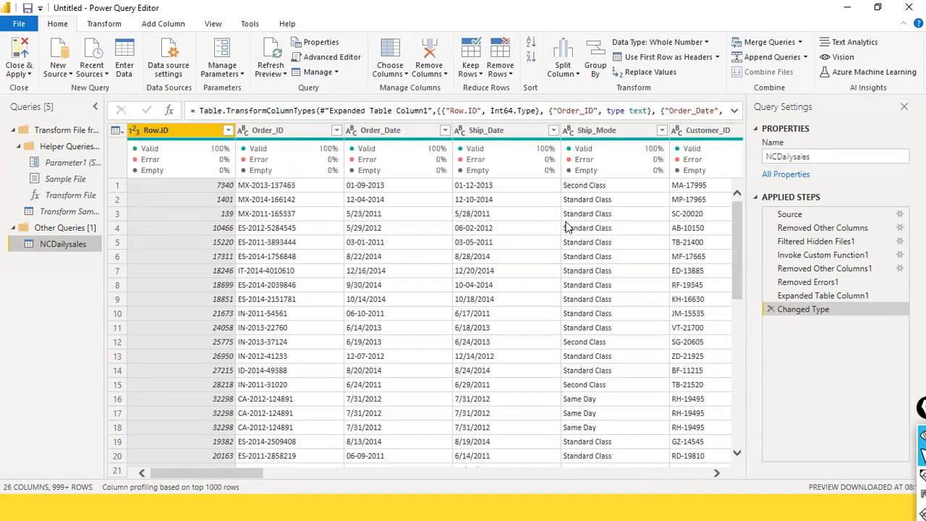
{"action": "scroll", "coordinate": [568, 227], "scroll_direction": "down", "scroll_amount": 4}
{"action": "scroll", "coordinate": [568, 227], "scroll_direction": "down", "scroll_amount": 12}
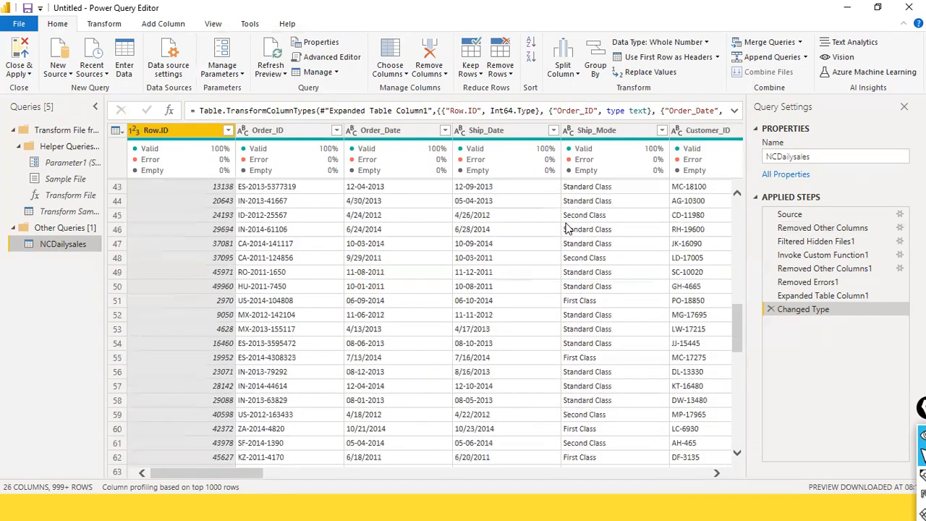
{"action": "scroll", "coordinate": [567, 229], "scroll_direction": "up", "scroll_amount": 15}
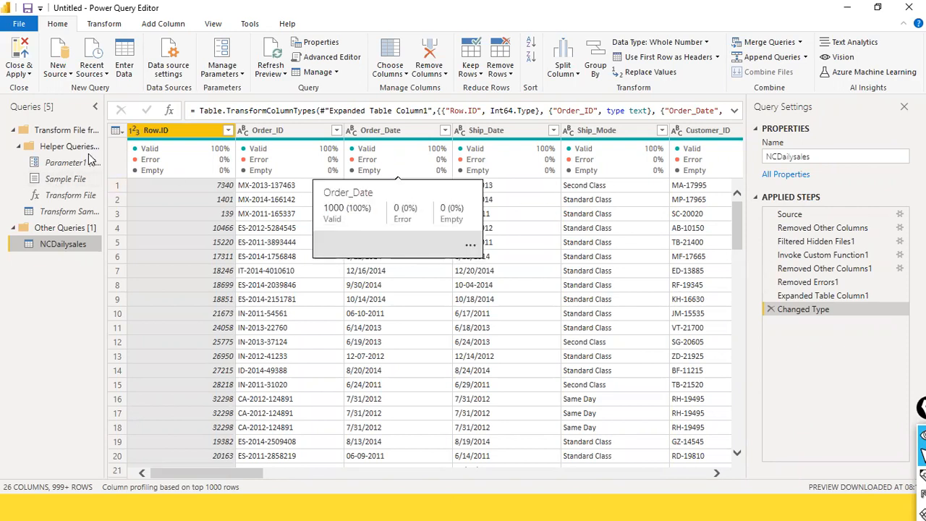
Count the rows of the combined NCDailysales query.
{"action": "left_click", "coordinate": [105, 24]}
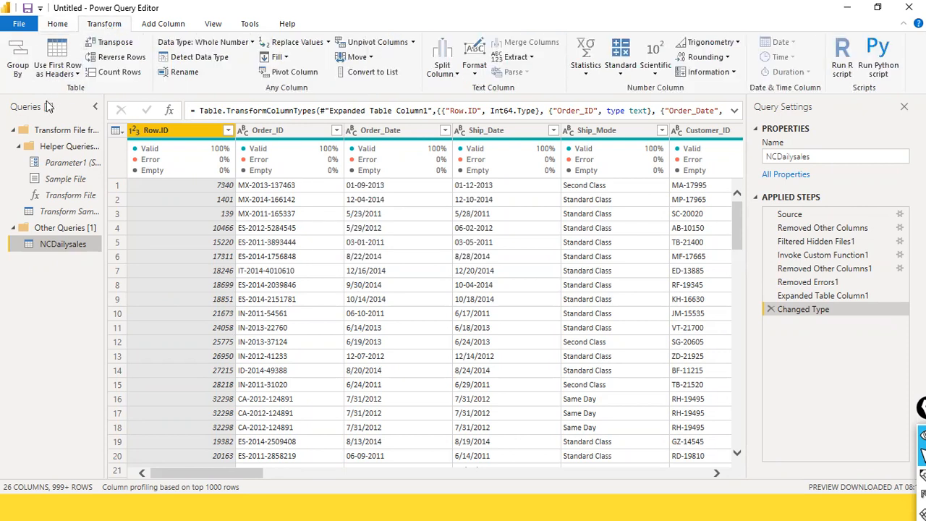
{"action": "left_click", "coordinate": [110, 72]}
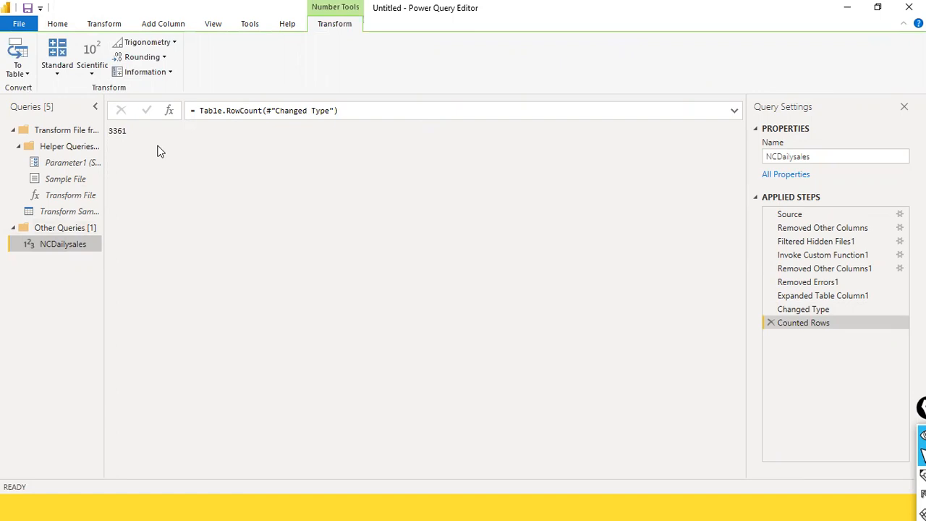
{"action": "left_click", "coordinate": [73, 231]}
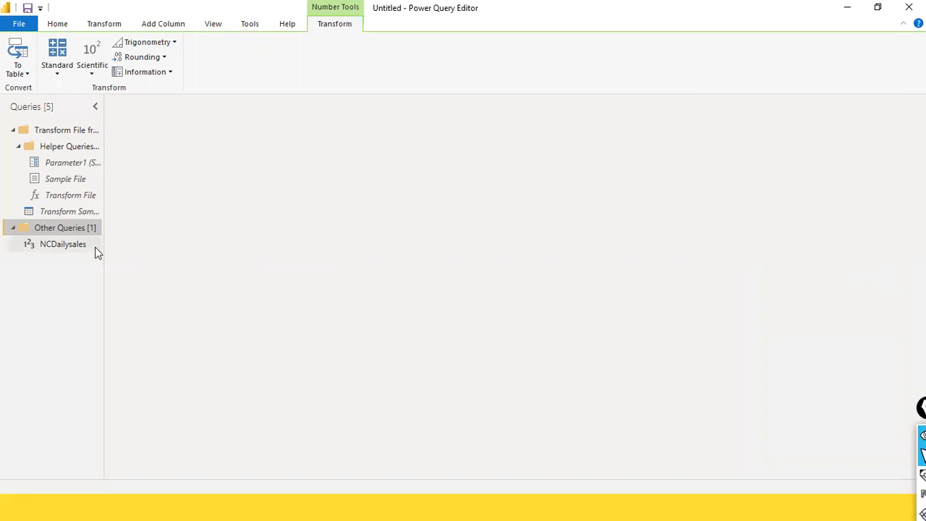
{"action": "left_click", "coordinate": [64, 245]}
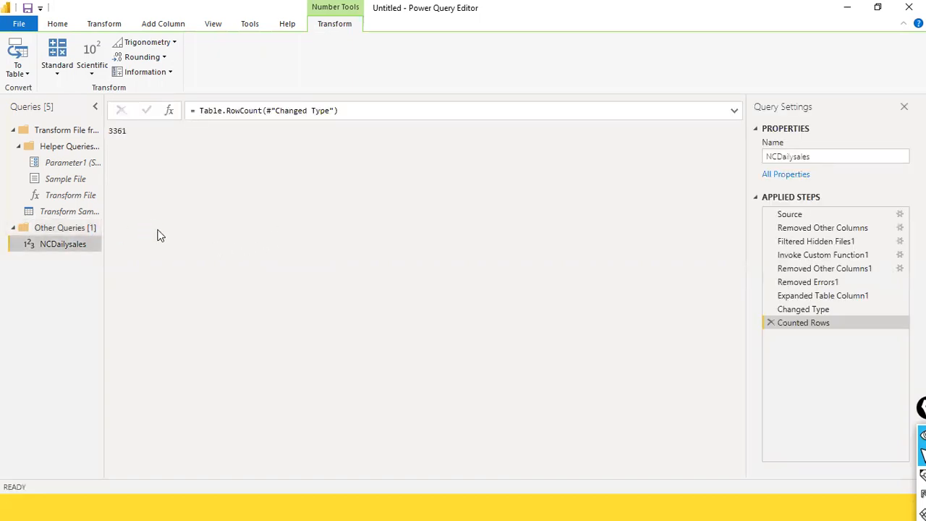
Mark the row count and the Counted Rows step with red arrows, and delete that step from the query.
{"action": "left_click", "coordinate": [922, 495]}
{"action": "left_click_drag", "start_coordinate": [767, 360], "coordinate": [768, 332]}
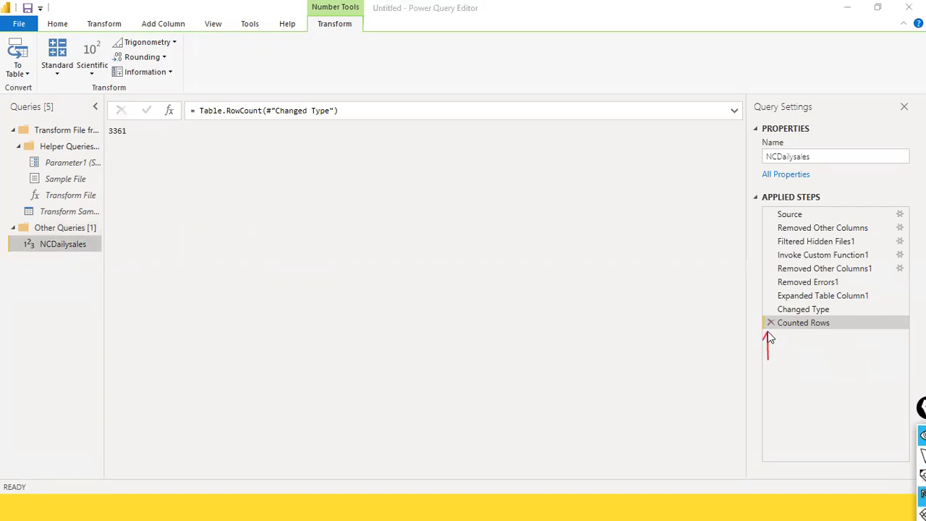
{"action": "left_click_drag", "start_coordinate": [182, 133], "coordinate": [132, 131]}
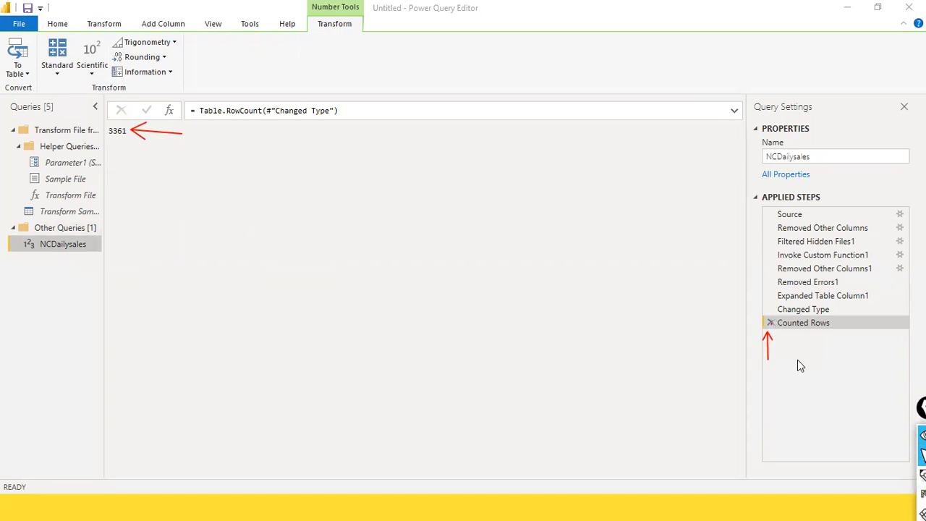
{"action": "left_click", "coordinate": [770, 322]}
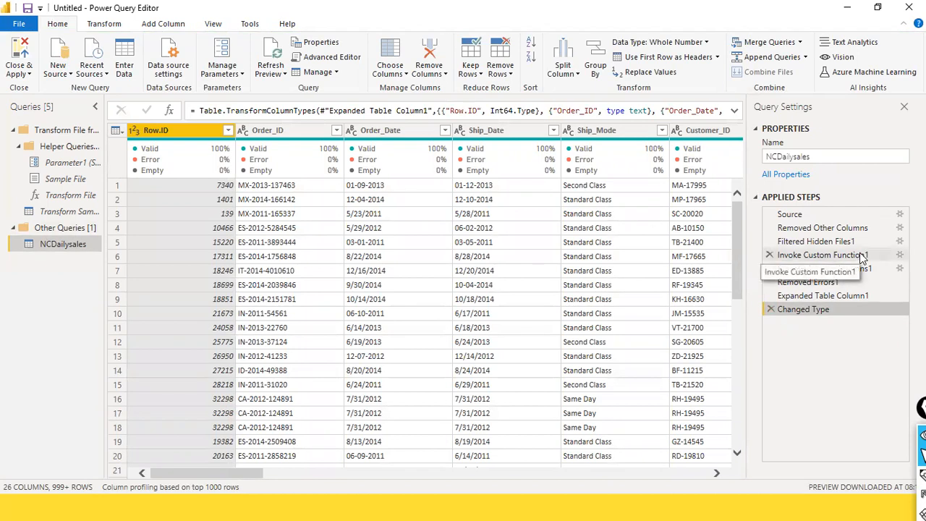
Draw red arrows pointing to the Applied Steps list, its individual steps and the Row.ID column.
{"action": "left_click", "coordinate": [923, 494]}
{"action": "left_click_drag", "start_coordinate": [798, 90], "coordinate": [794, 171]}
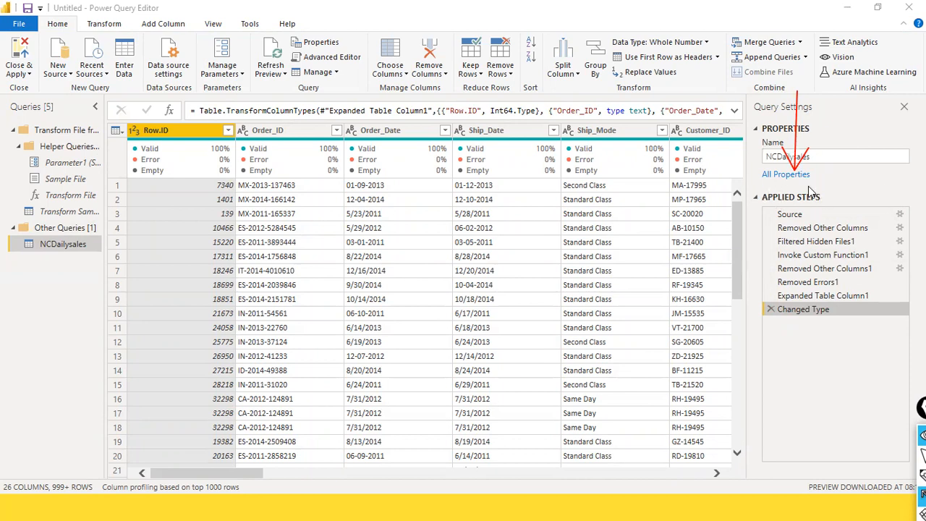
{"action": "mouse_move", "coordinate": [744, 216]}
{"action": "left_mouse_down"}
{"action": "mouse_move", "coordinate": [775, 228]}
{"action": "mouse_move", "coordinate": [782, 251]}
{"action": "mouse_move", "coordinate": [394, 215]}
{"action": "mouse_move", "coordinate": [206, 155]}
{"action": "left_mouse_up"}
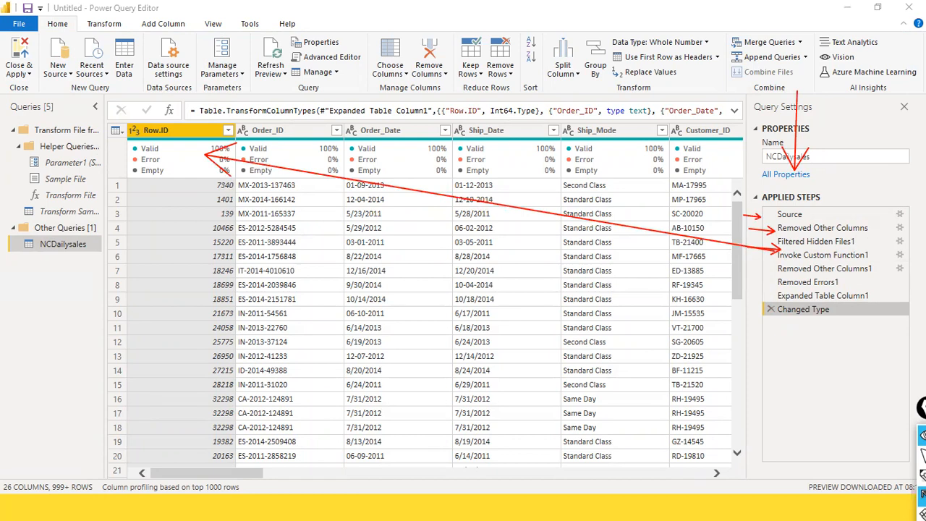
Clear the drawn arrows and examine each applied step of the NCDailysales query from Source to Changed Type.
{"action": "key", "text": "ctrl+shift+7"}
{"action": "key", "text": "ctrl+shift+2"}
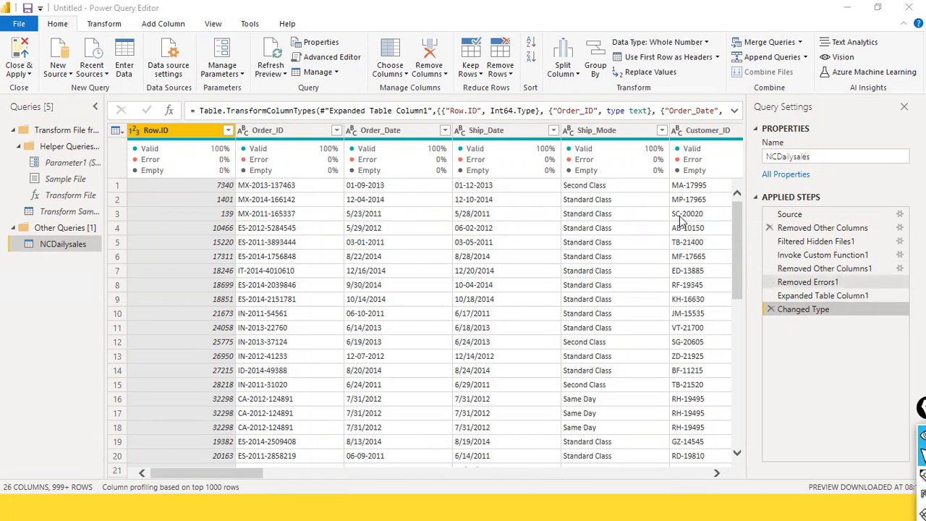
{"action": "left_click", "coordinate": [812, 214]}
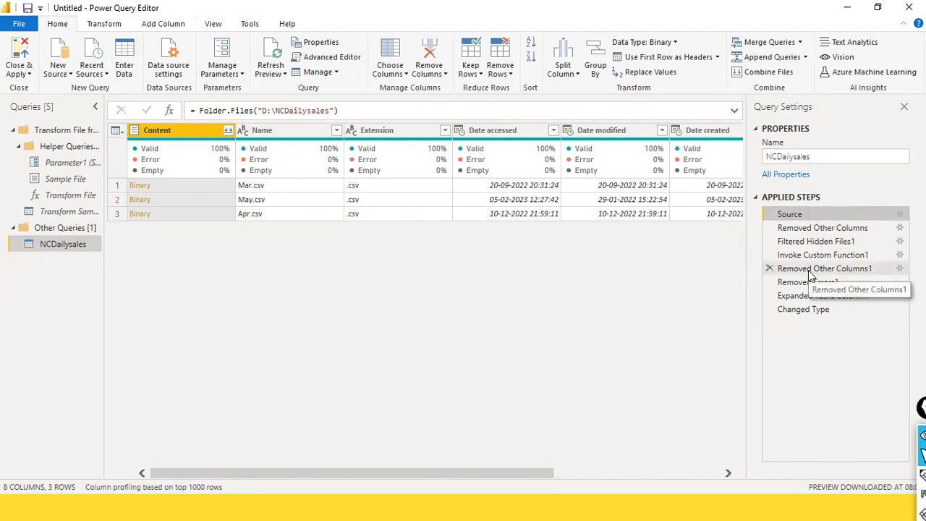
{"action": "left_click", "coordinate": [828, 230]}
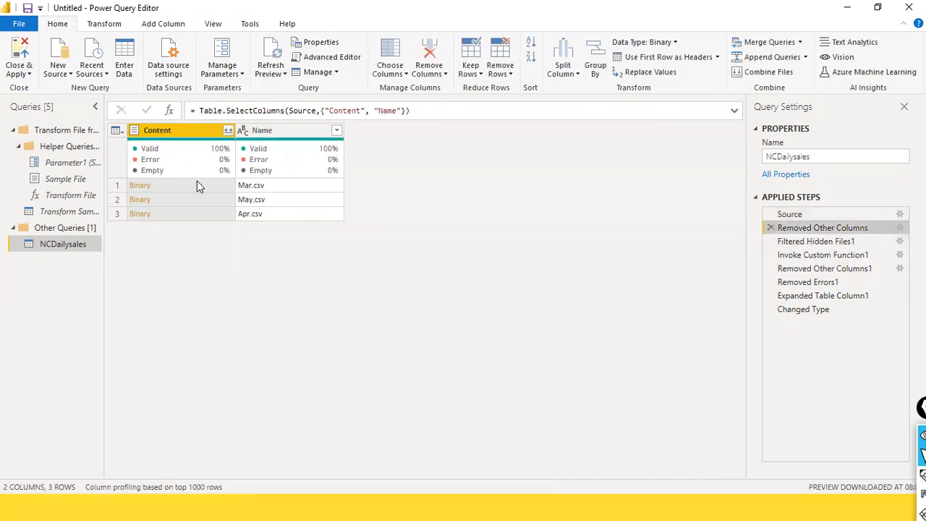
{"action": "mouse_move", "coordinate": [314, 176]}
{"action": "left_click", "coordinate": [812, 243]}
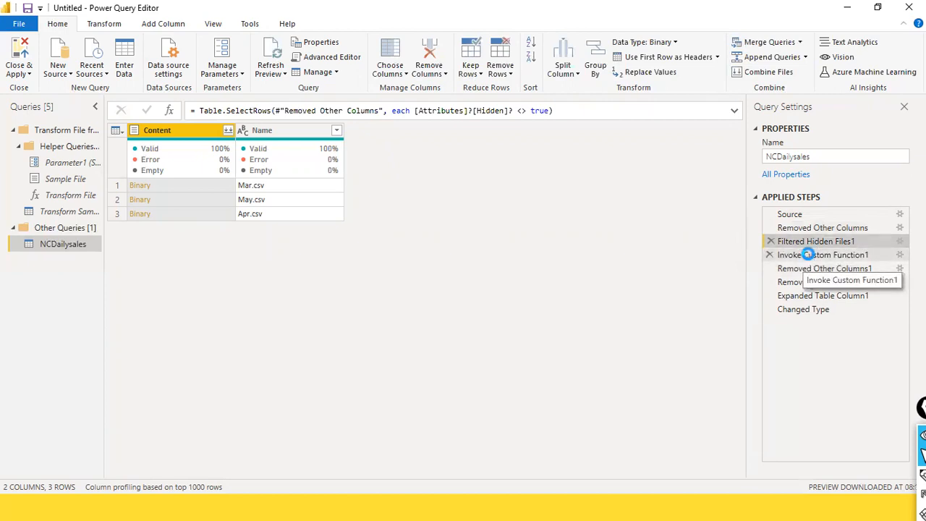
{"action": "left_click", "coordinate": [809, 256]}
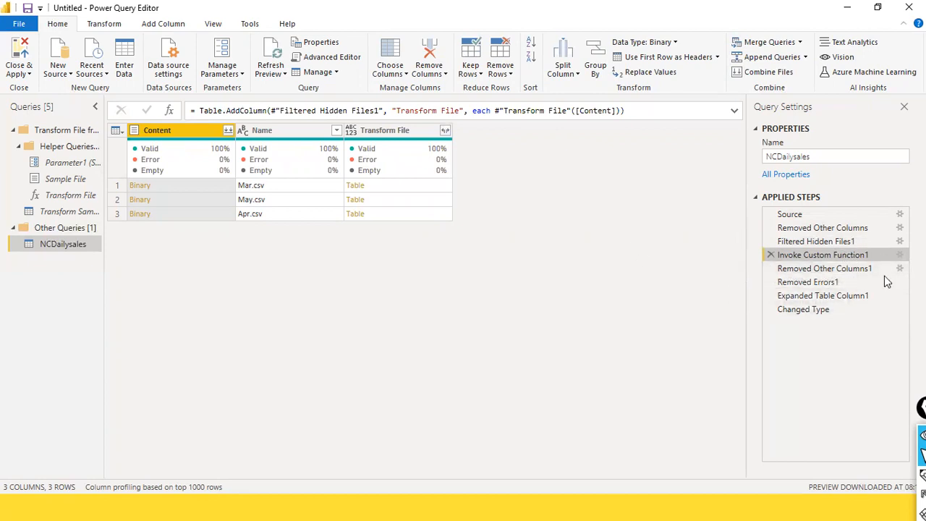
{"action": "left_click", "coordinate": [837, 271]}
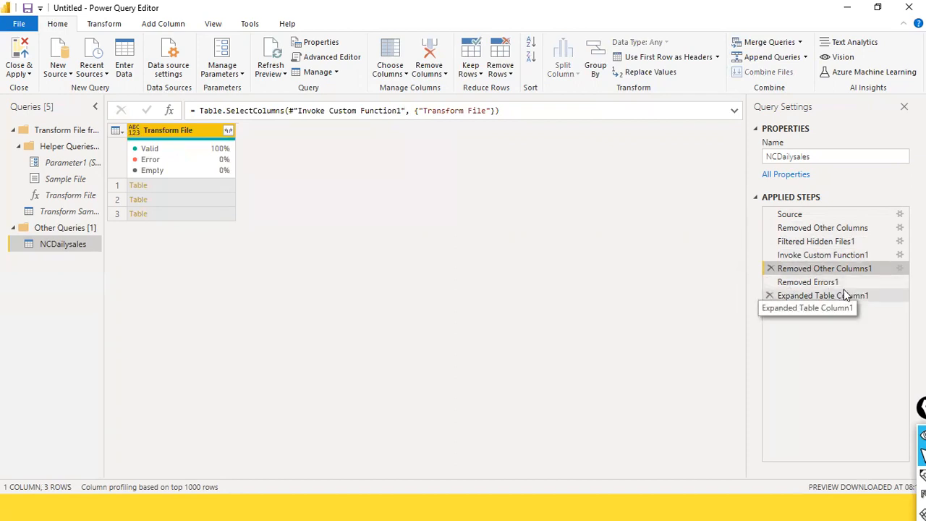
{"action": "left_click", "coordinate": [849, 285]}
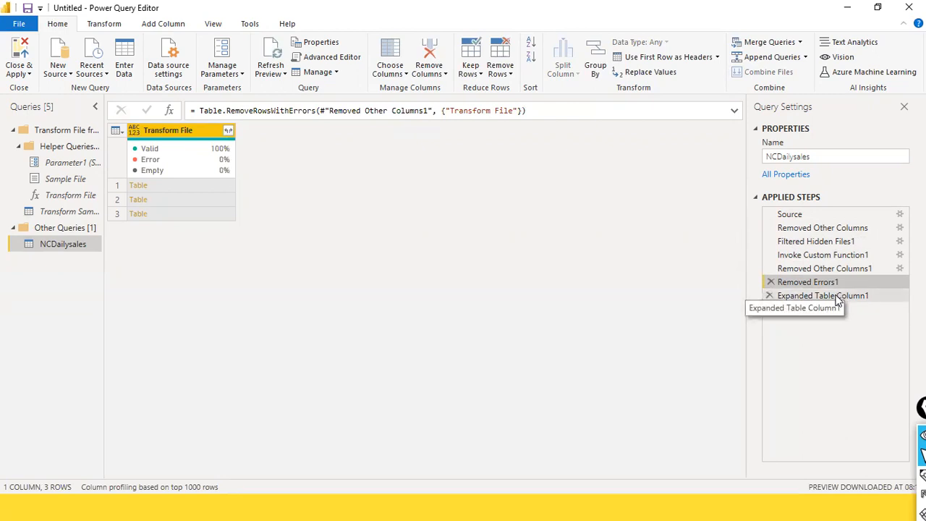
{"action": "left_click", "coordinate": [838, 297]}
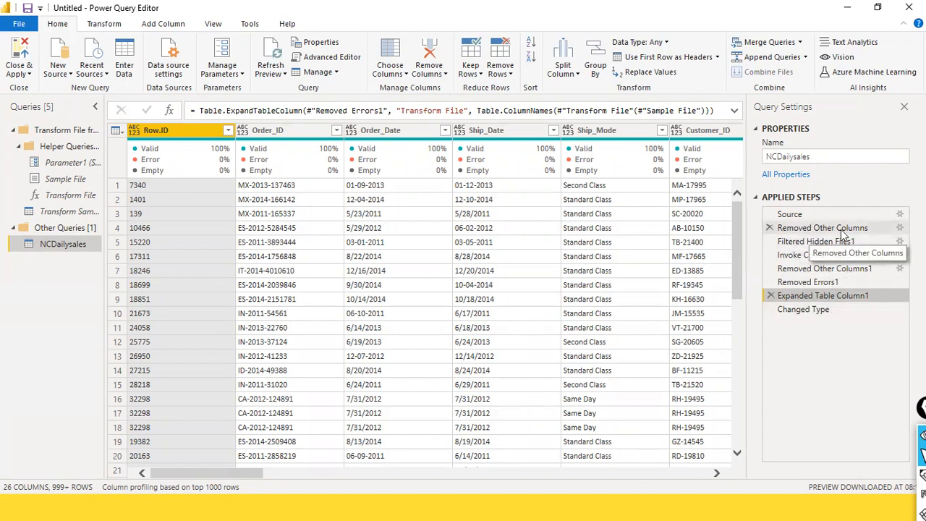
{"action": "left_click", "coordinate": [802, 317]}
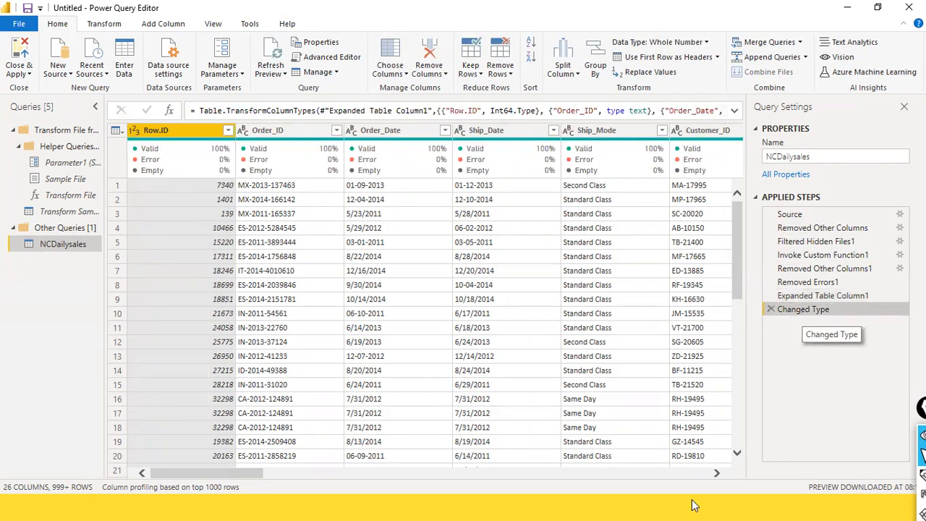
Remove the Row.ID column from the NCDailysales query.
{"action": "right_click", "coordinate": [141, 138]}
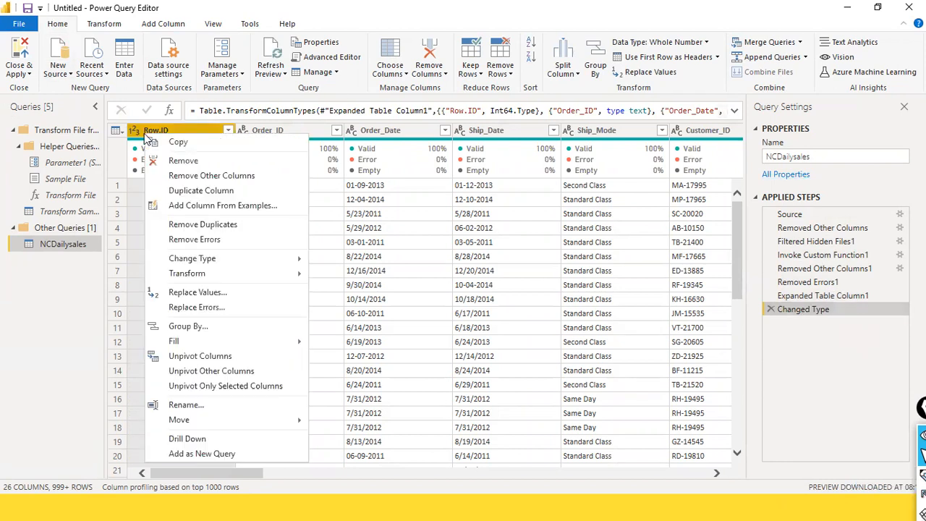
{"action": "left_click", "coordinate": [194, 21]}
{"action": "mouse_move", "coordinate": [190, 147]}
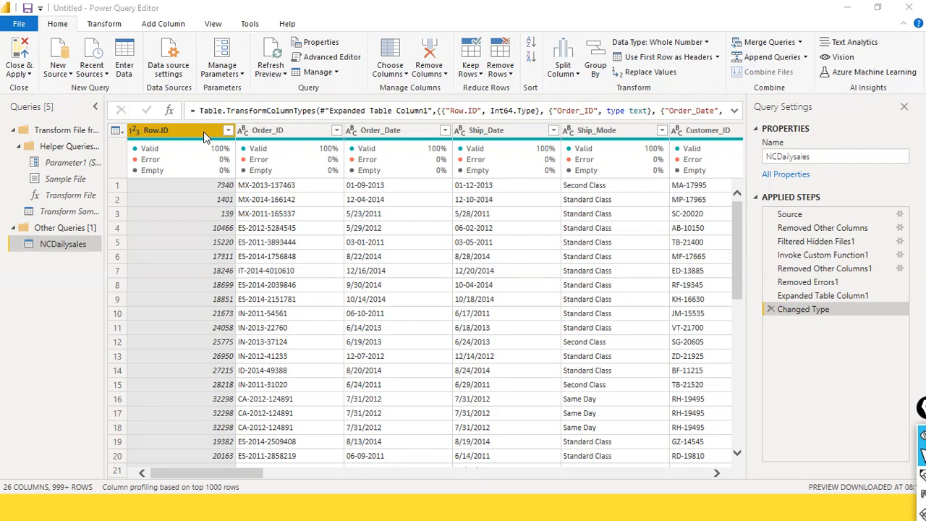
{"action": "right_click", "coordinate": [204, 132]}
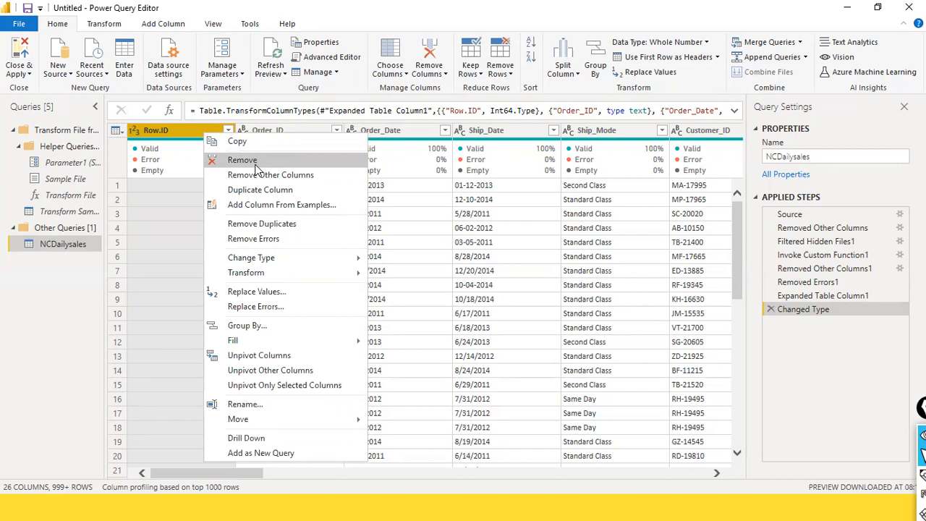
{"action": "left_click", "coordinate": [187, 127]}
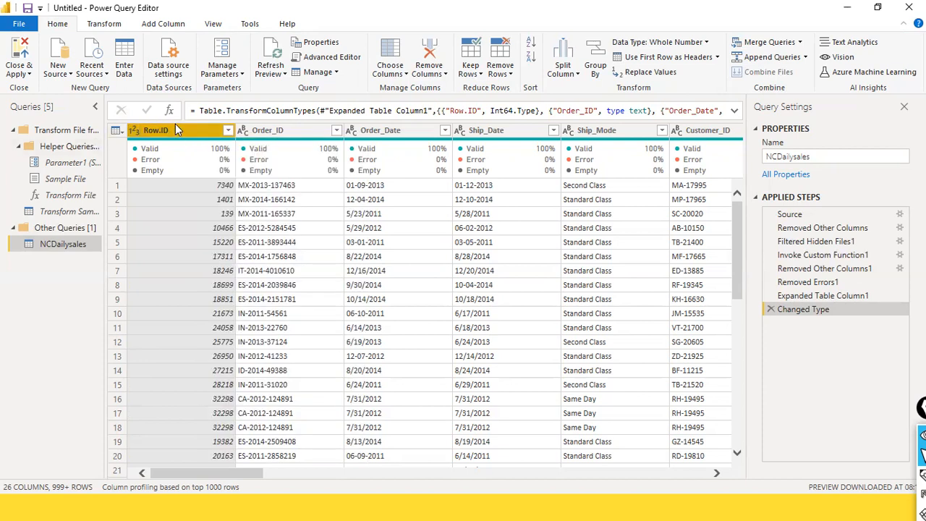
{"action": "right_click", "coordinate": [176, 126]}
{"action": "left_click", "coordinate": [187, 151]}
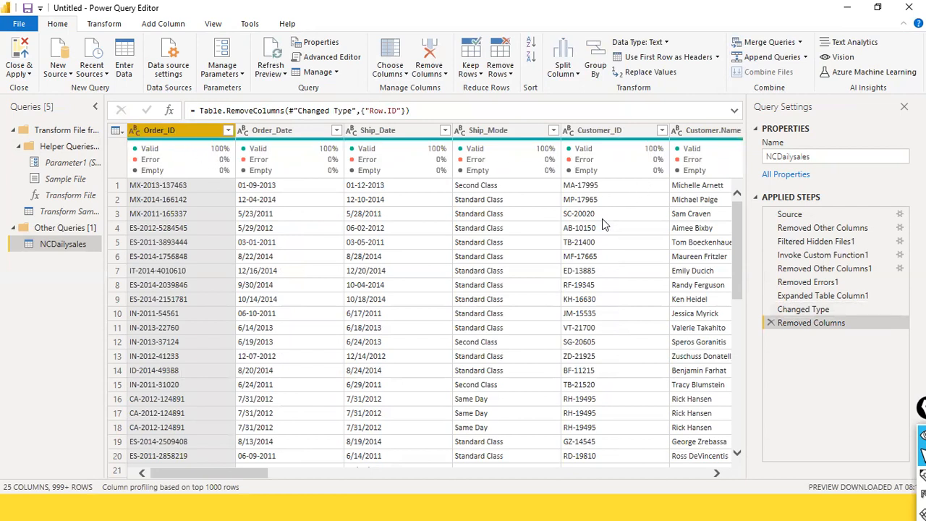
Draw red arrows pointing to the Applied Steps list and the Removed Columns step, and highlight that step's whole formula.
{"action": "left_click_drag", "start_coordinate": [634, 236], "coordinate": [763, 312]}
{"action": "left_click_drag", "start_coordinate": [765, 158], "coordinate": [765, 187]}
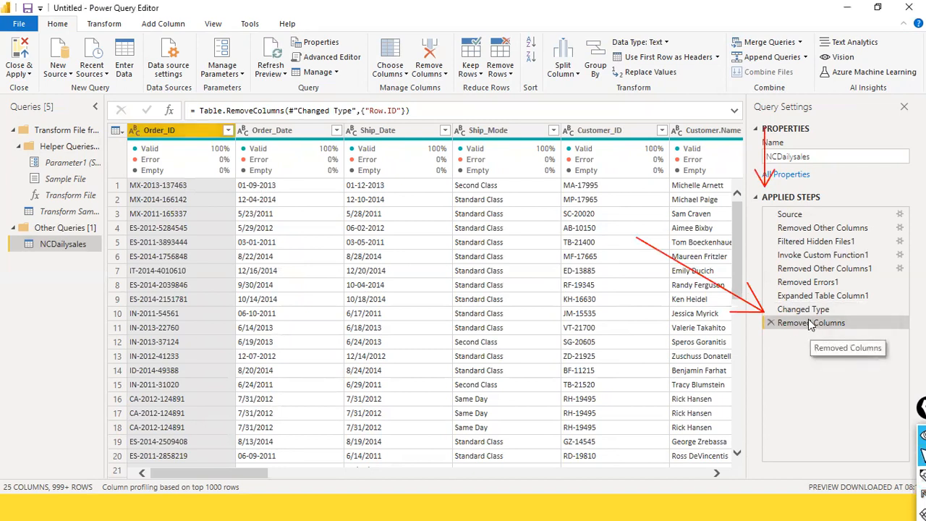
{"action": "left_click_drag", "start_coordinate": [453, 110], "coordinate": [342, 110]}
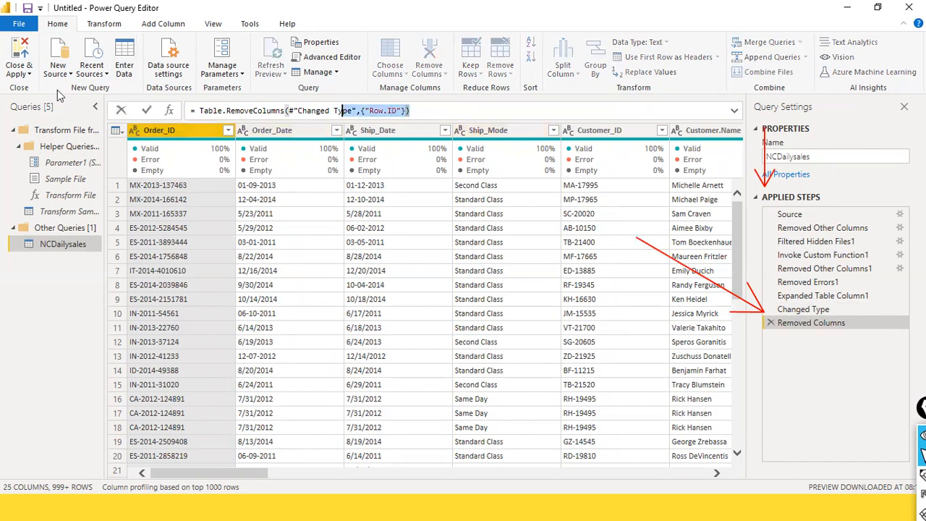
{"action": "key", "text": "ctrl+a"}
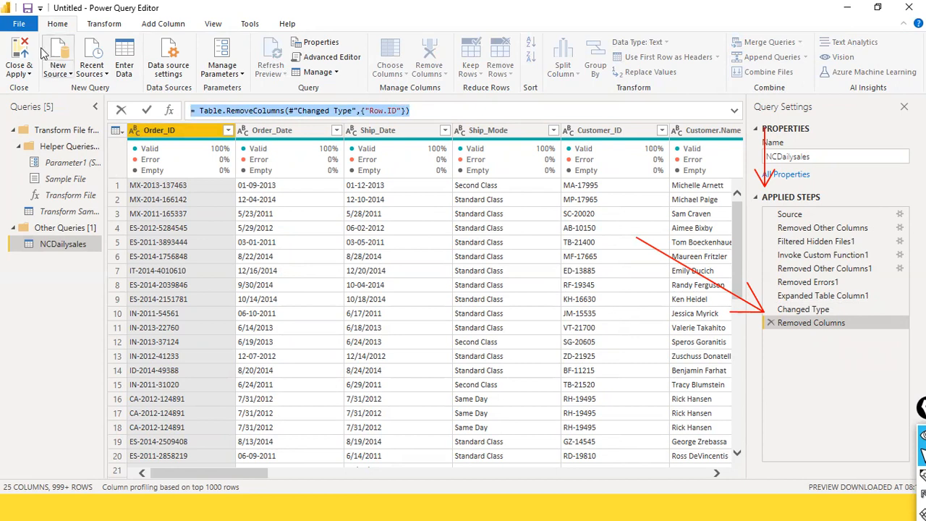
Close the Power Query Editor and apply the NCDailysales query changes to the model.
{"action": "left_click", "coordinate": [19, 24]}
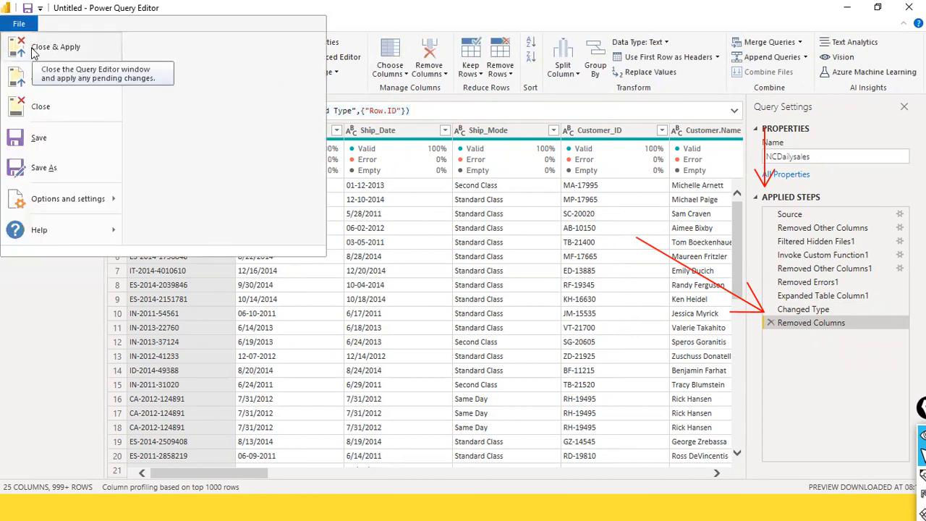
{"action": "left_click", "coordinate": [79, 53]}
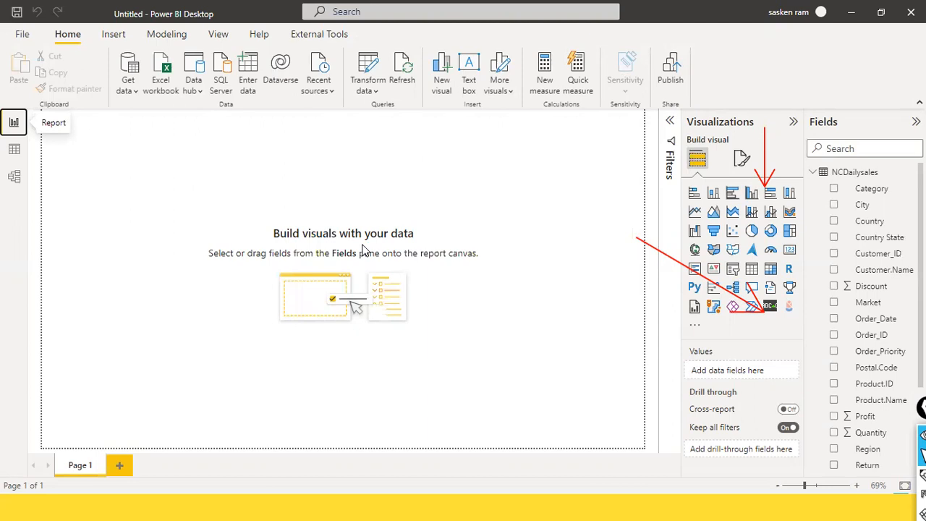
Switch to File Explorer, view Mar.csv from the NCDailysales folder in Excel, then close it and return to Power BI Desktop.
{"action": "key", "text": "alt+Tab"}
{"action": "key", "text": "alt+Tab"}
{"action": "key", "text": "alt+Tab"}
{"action": "key", "text": "alt+Tab"}
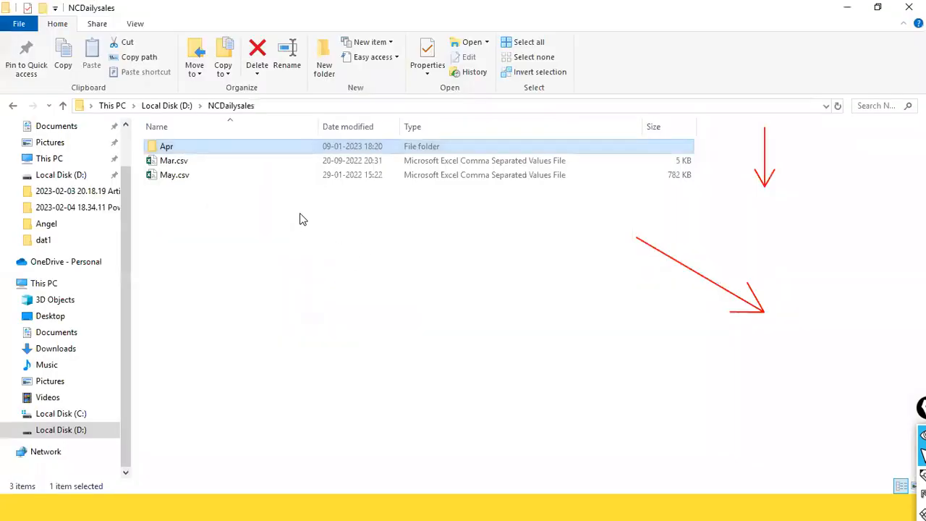
{"action": "double_click", "coordinate": [182, 162]}
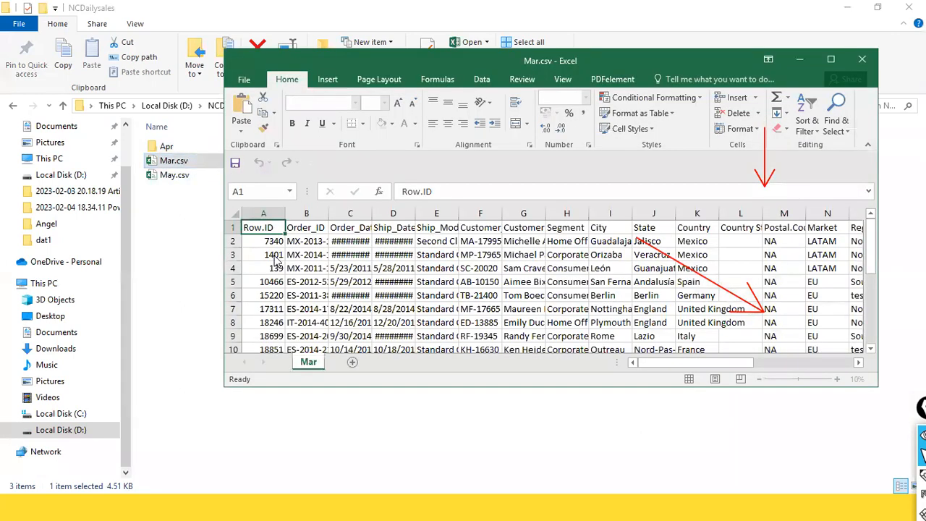
{"action": "left_click", "coordinate": [871, 65]}
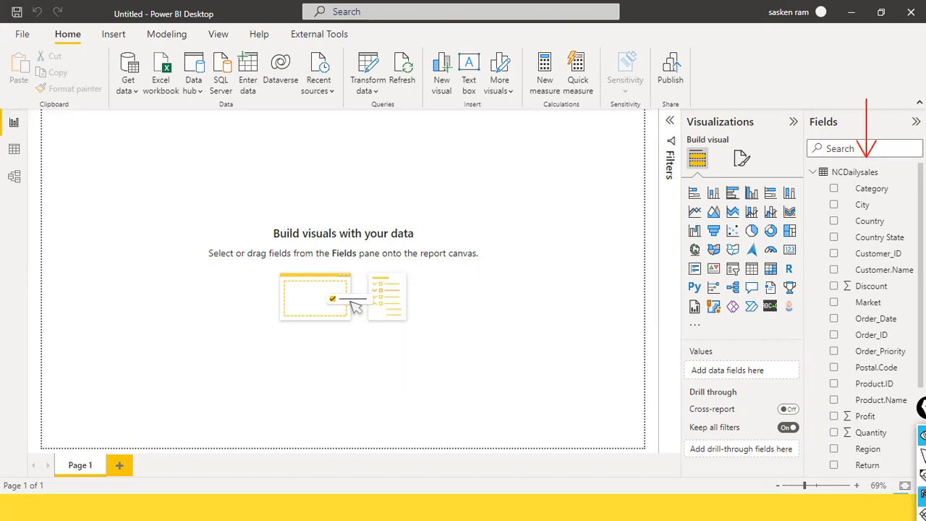
Examine the loaded NCDailysales fields, its card in the model view and its table data, then return to the report view.
{"action": "scroll", "coordinate": [868, 326], "scroll_direction": "down", "scroll_amount": 2}
{"action": "scroll", "coordinate": [868, 326], "scroll_direction": "up", "scroll_amount": 2}
{"action": "scroll", "coordinate": [899, 294], "scroll_direction": "down", "scroll_amount": 3}
{"action": "left_click", "coordinate": [15, 177]}
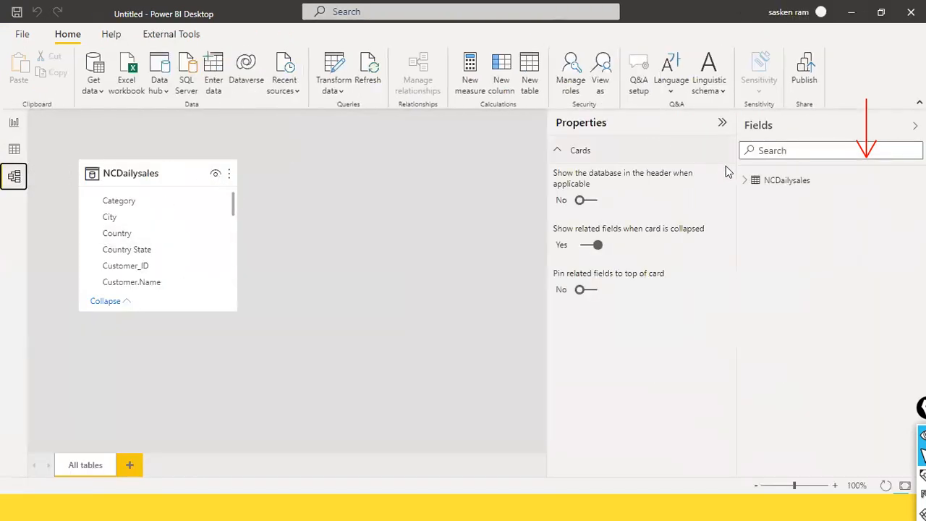
{"action": "left_click", "coordinate": [14, 151]}
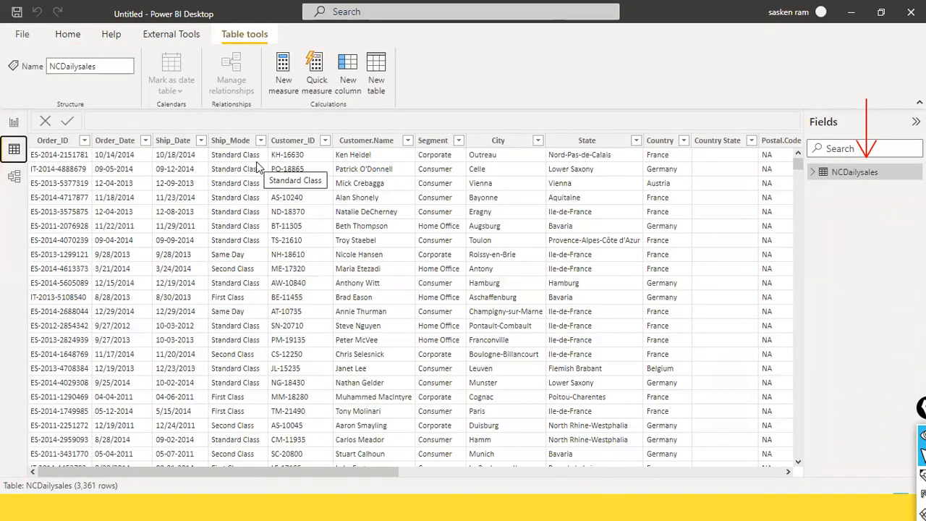
{"action": "left_click", "coordinate": [14, 122]}
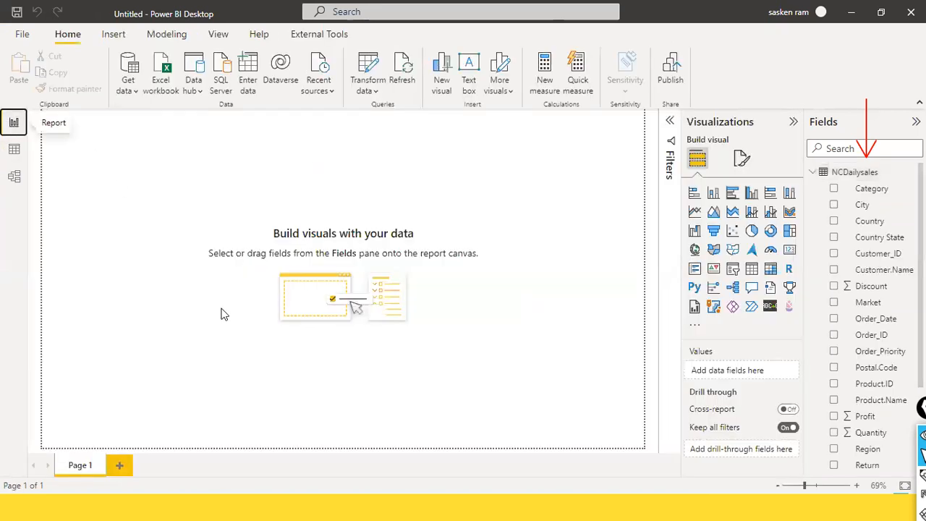
Insert a table visual on Page 1, move it toward the middle of the canvas and add the Category and Sales fields.
{"action": "left_click", "coordinate": [751, 273]}
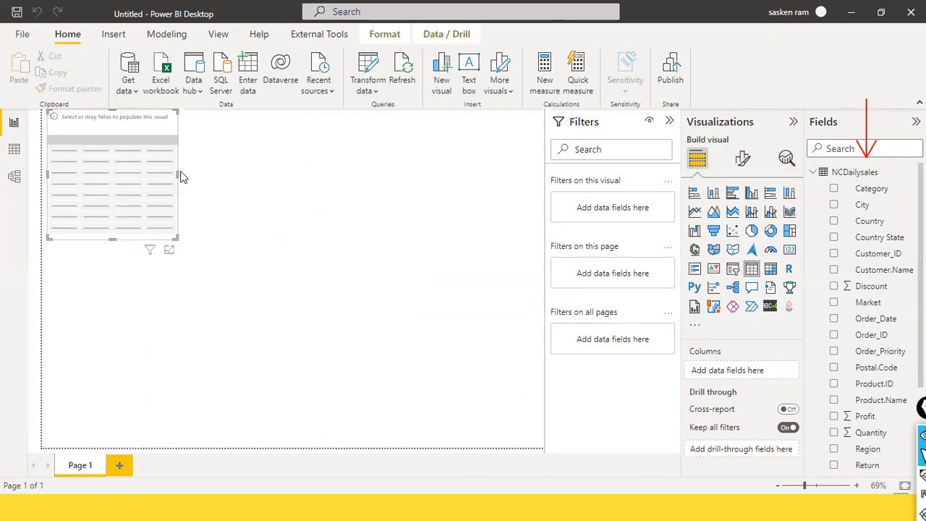
{"action": "left_click_drag", "start_coordinate": [107, 121], "coordinate": [238, 273]}
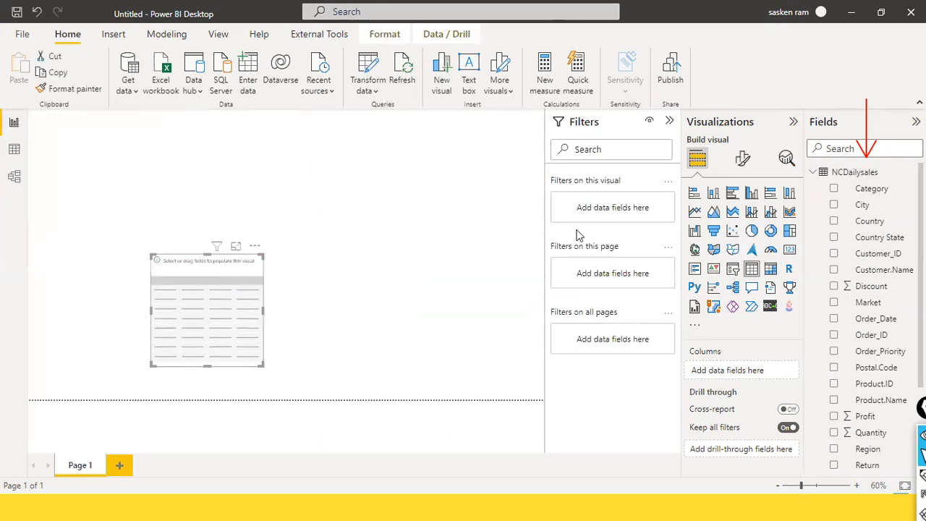
{"action": "left_click_drag", "start_coordinate": [860, 189], "coordinate": [209, 299]}
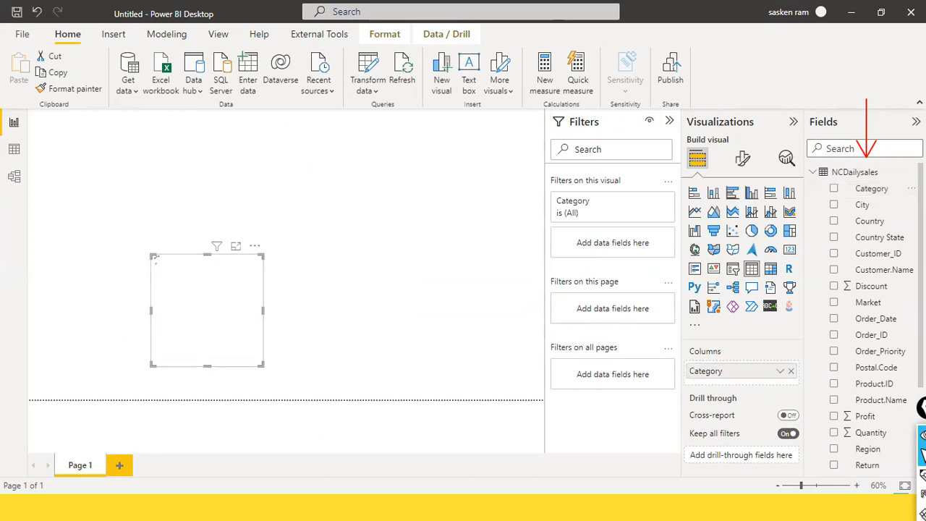
{"action": "scroll", "coordinate": [882, 369], "scroll_direction": "down", "scroll_amount": 3}
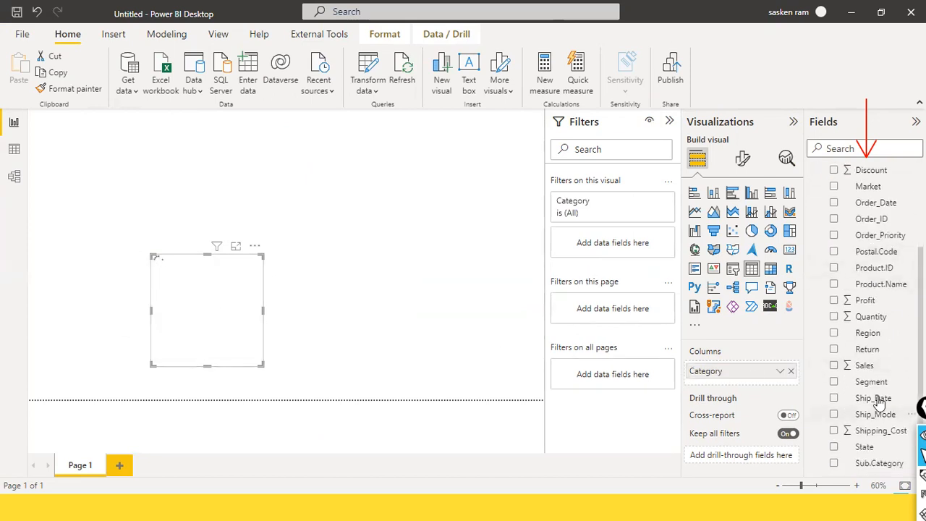
{"action": "left_click_drag", "start_coordinate": [872, 369], "coordinate": [220, 269]}
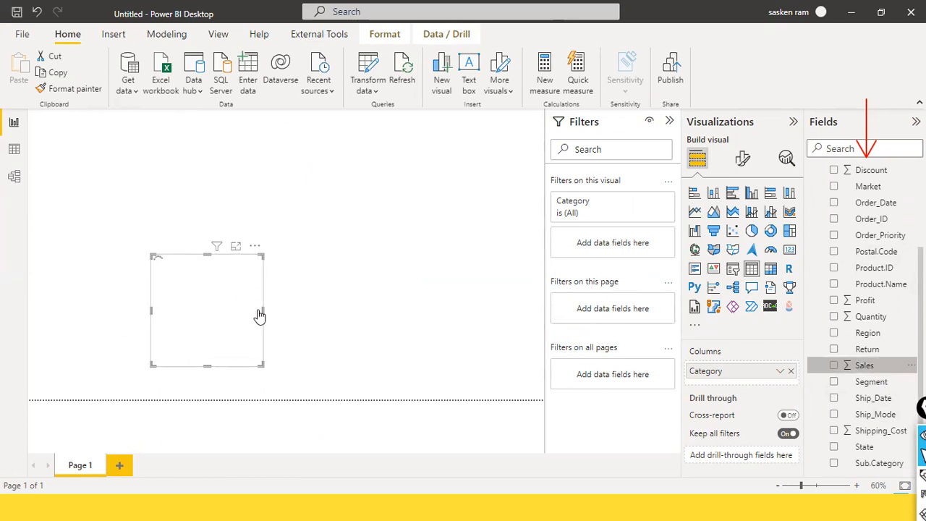
Widen the table visual, reduce its height and shift it slightly left on the canvas.
{"action": "left_click_drag", "start_coordinate": [262, 313], "coordinate": [352, 311]}
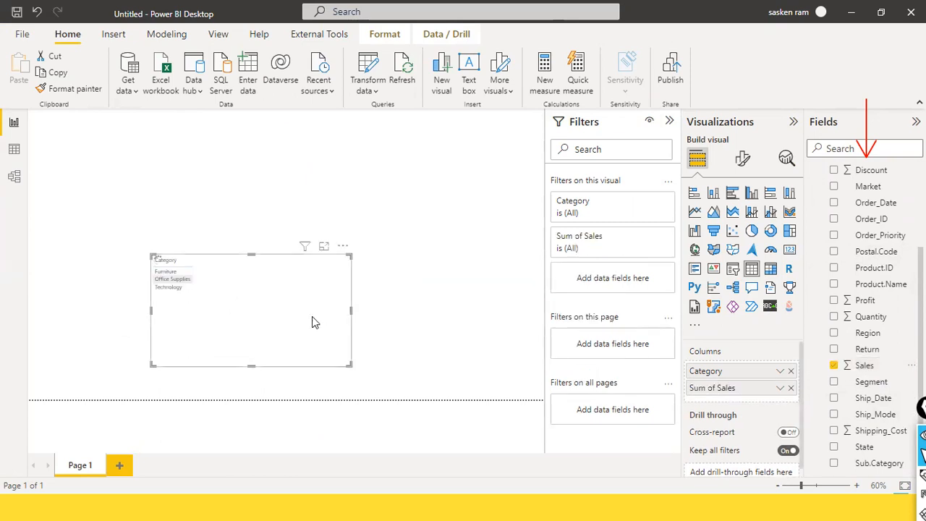
{"action": "left_click_drag", "start_coordinate": [268, 321], "coordinate": [232, 322]}
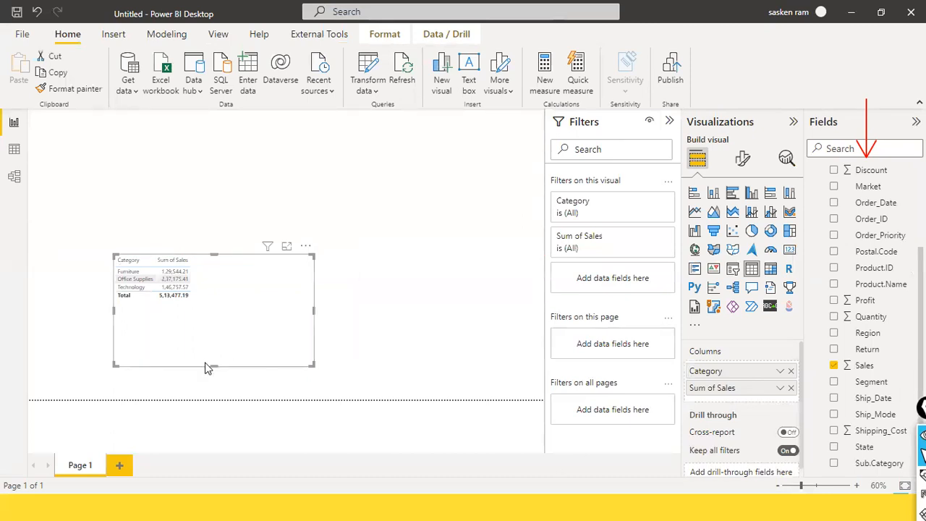
{"action": "left_click_drag", "start_coordinate": [217, 366], "coordinate": [232, 336]}
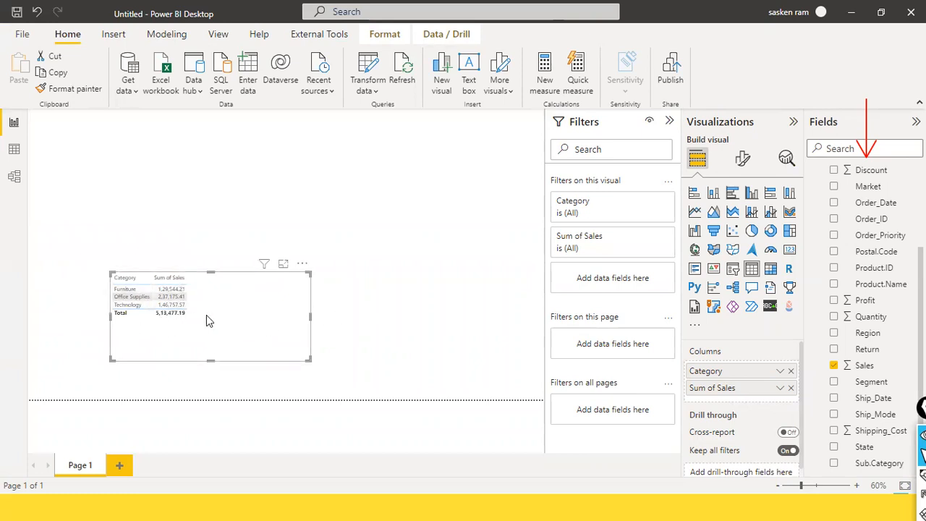
Clear Category and Sum of Sales from the table visual and add the Sales field again as its only column.
{"action": "left_click_drag", "start_coordinate": [792, 373], "coordinate": [792, 372]}
{"action": "left_click", "coordinate": [792, 372]}
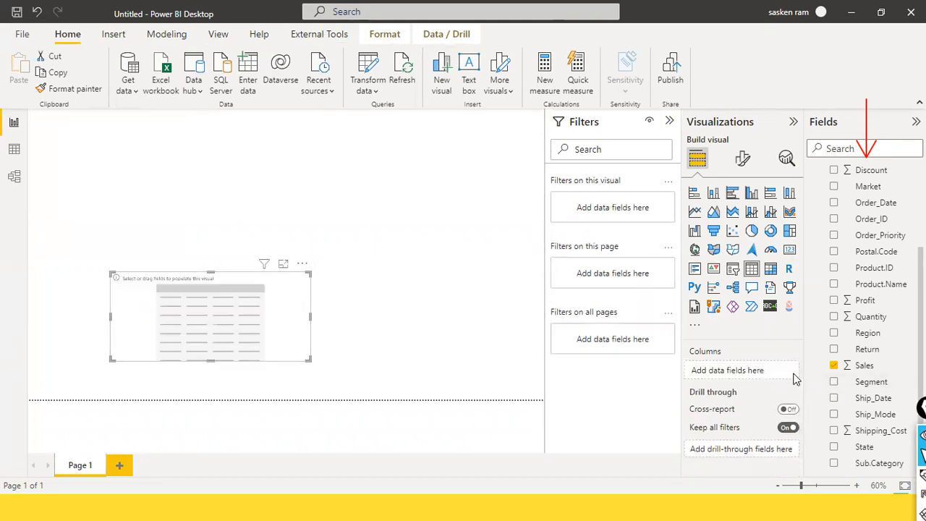
{"action": "left_click_drag", "start_coordinate": [877, 368], "coordinate": [221, 313]}
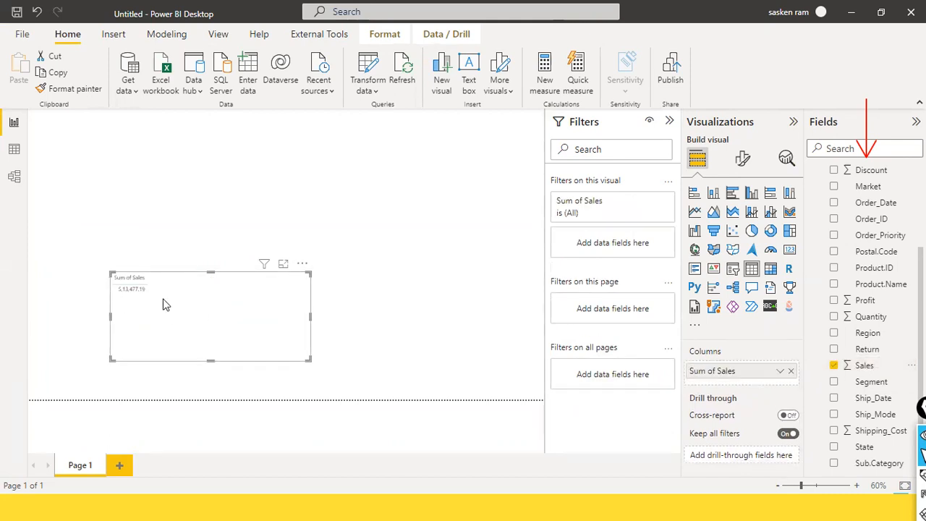
Add the Category field to the Sales table visual and place it before Sum of Sales in the columns.
{"action": "scroll", "coordinate": [893, 361], "scroll_direction": "up", "scroll_amount": 3}
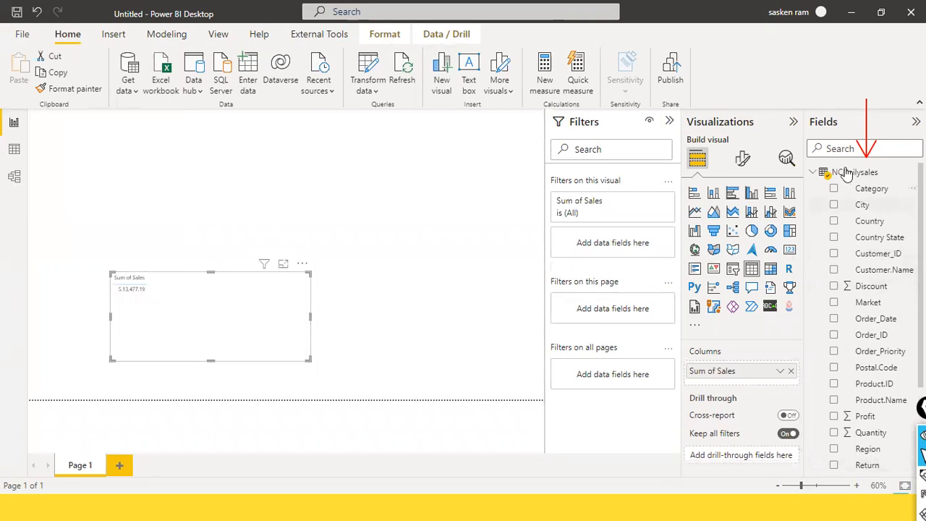
{"action": "mouse_move", "coordinate": [886, 179]}
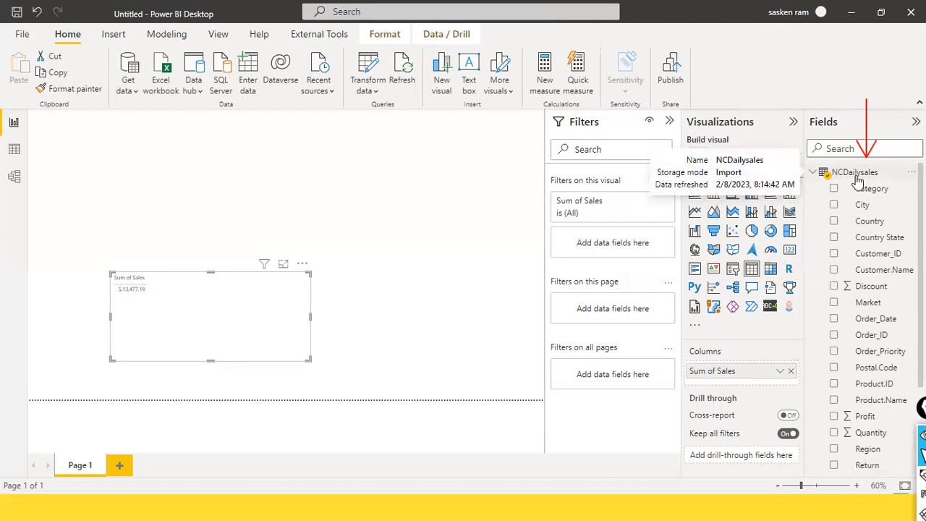
{"action": "scroll", "coordinate": [856, 181], "scroll_direction": "down", "scroll_amount": 3}
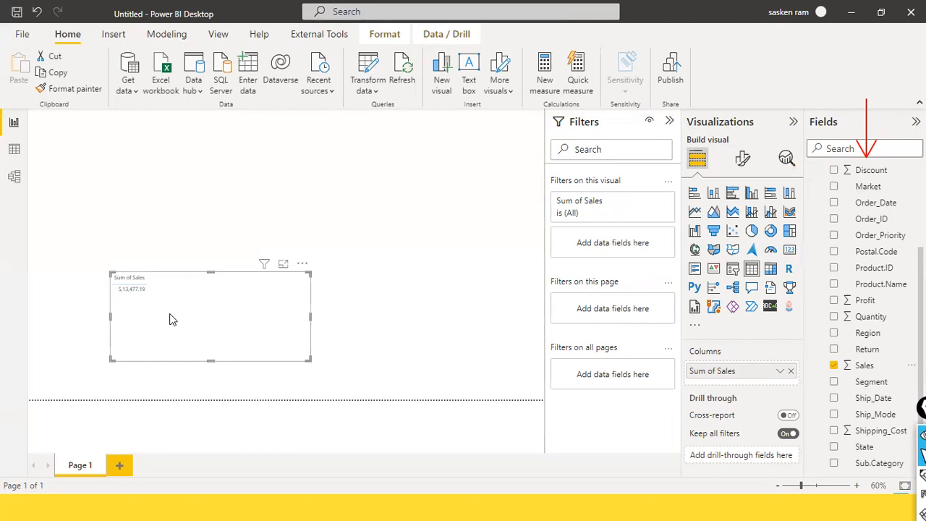
{"action": "scroll", "coordinate": [868, 188], "scroll_direction": "up", "scroll_amount": 3}
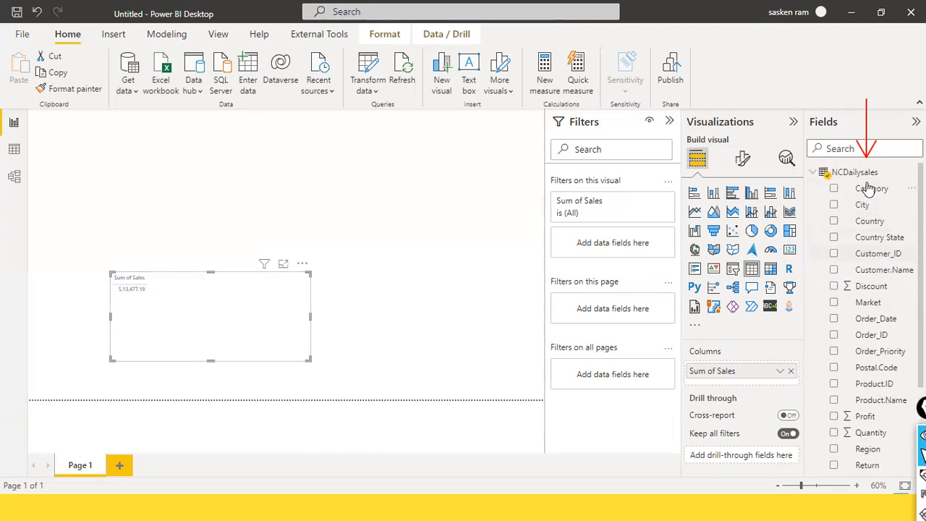
{"action": "scroll", "coordinate": [870, 281], "scroll_direction": "down", "scroll_amount": 3}
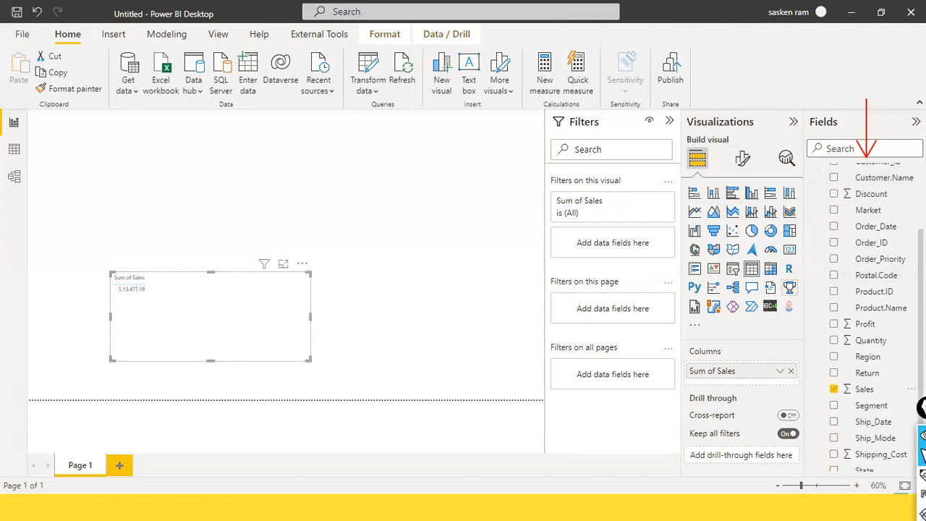
{"action": "scroll", "coordinate": [882, 264], "scroll_direction": "up", "scroll_amount": 3}
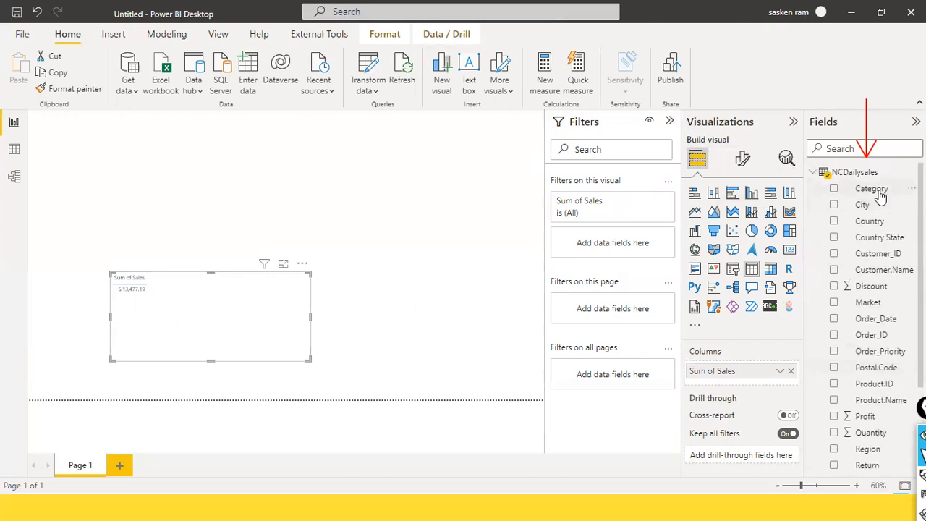
{"action": "left_click_drag", "start_coordinate": [884, 189], "coordinate": [200, 290]}
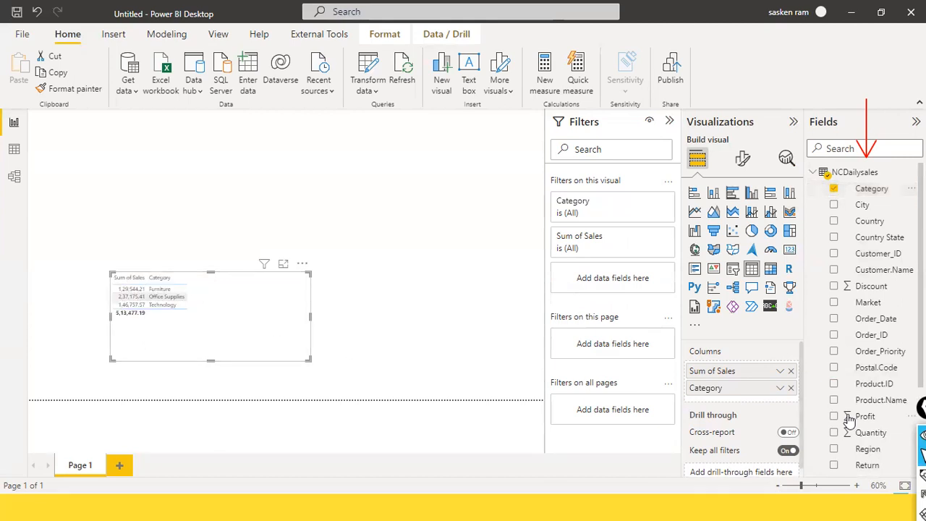
{"action": "left_click_drag", "start_coordinate": [708, 390], "coordinate": [706, 371]}
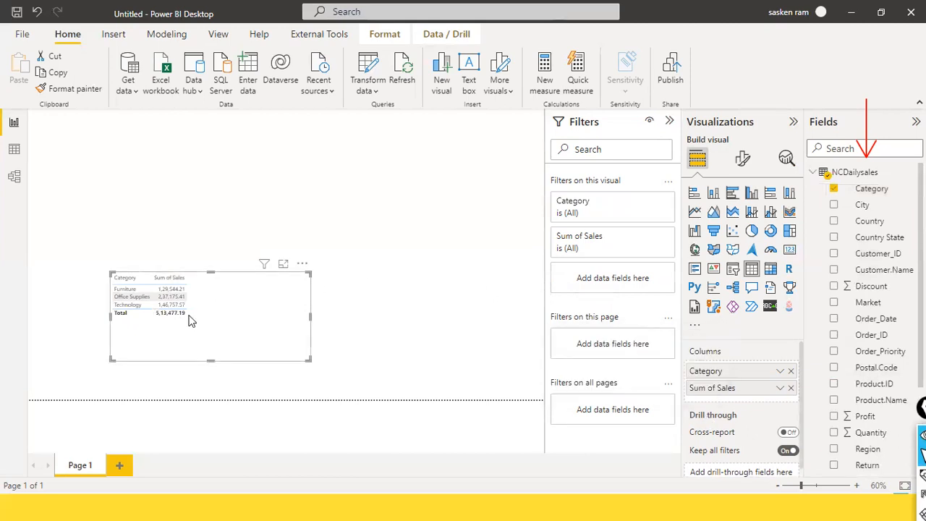
{"action": "left_click_drag", "start_coordinate": [249, 319], "coordinate": [189, 318]}
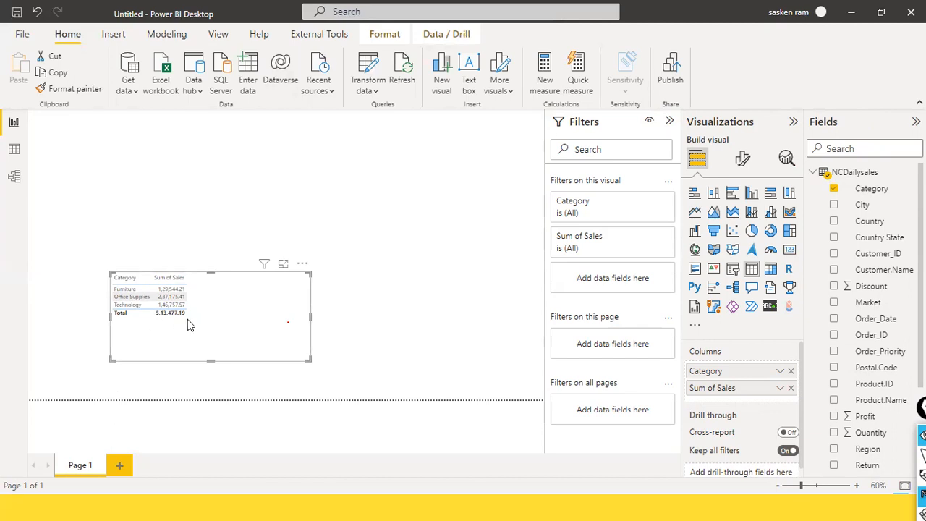
Switch to File Explorer and examine the files in the NCDailysales folder and its Apr subfolder, including their sizes.
{"action": "key", "text": "alt+Tab"}
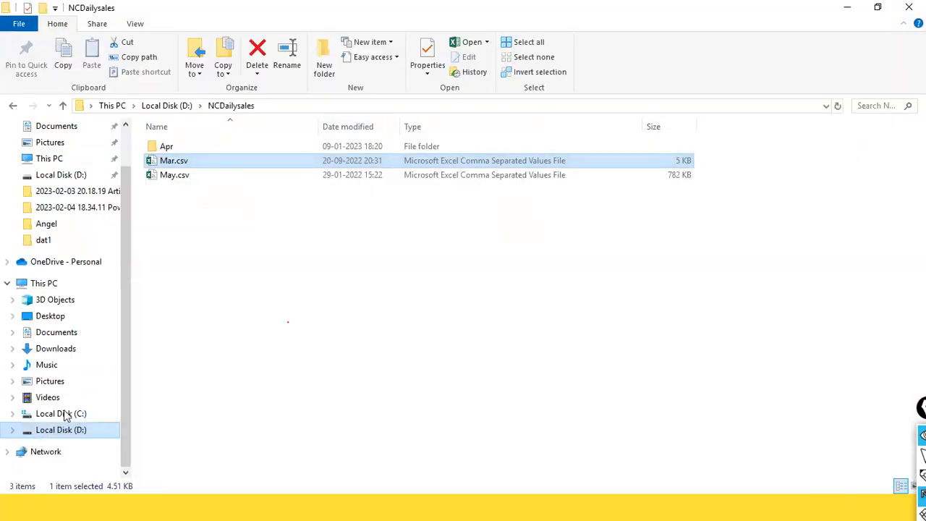
{"action": "right_click", "coordinate": [187, 178]}
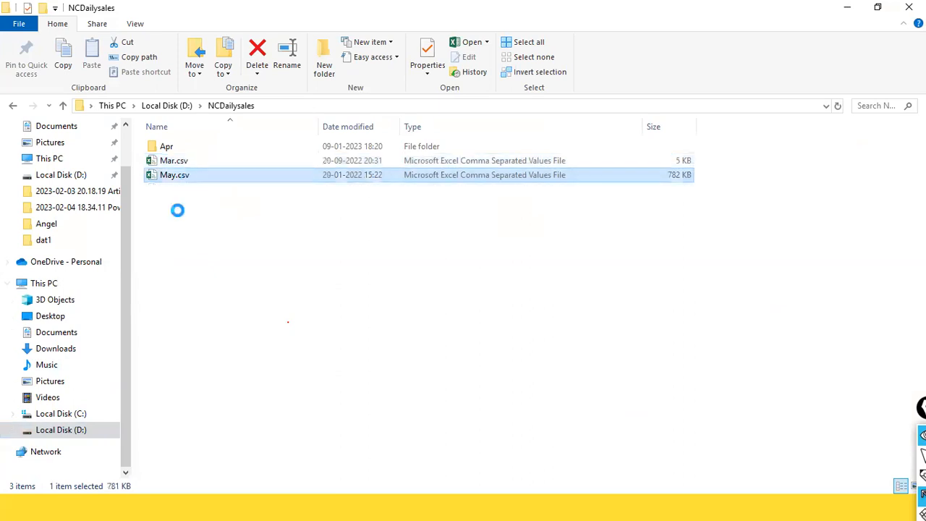
{"action": "left_click", "coordinate": [127, 291]}
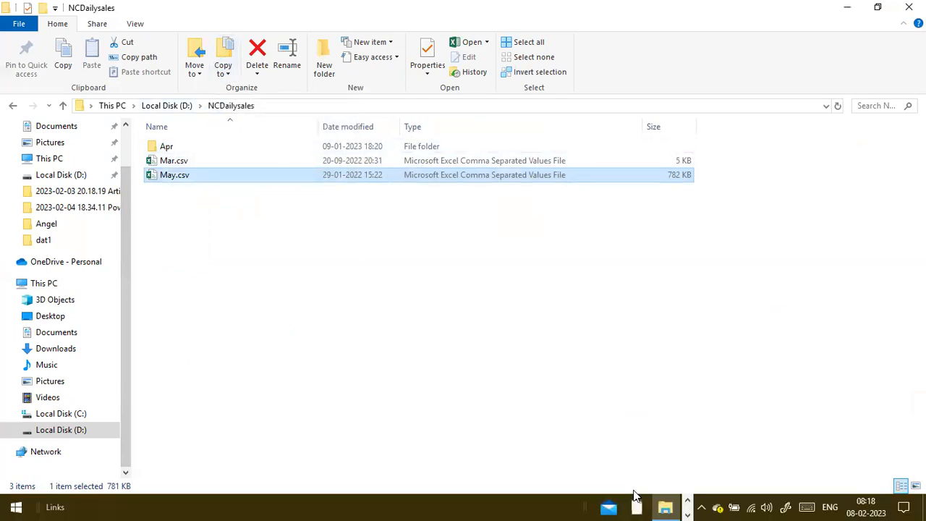
{"action": "left_click", "coordinate": [687, 501]}
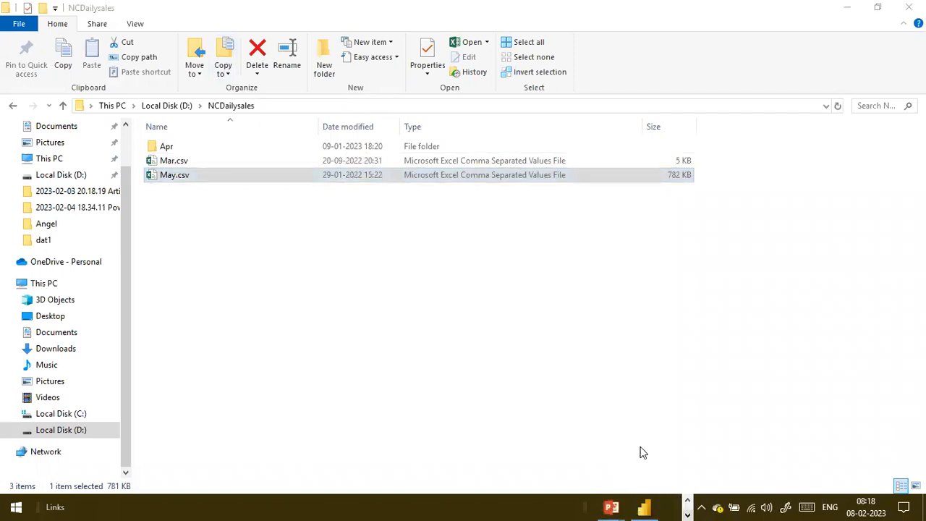
{"action": "key", "text": "super+d"}
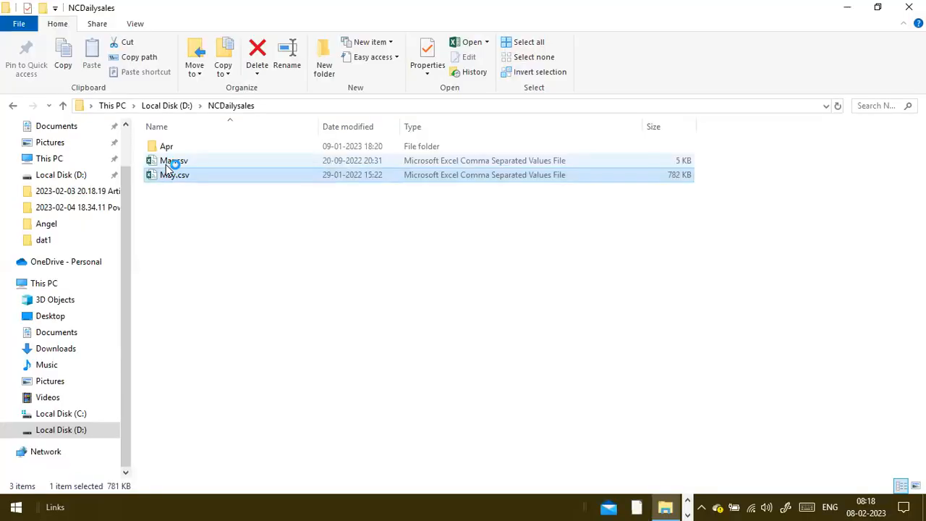
{"action": "double_click", "coordinate": [165, 148]}
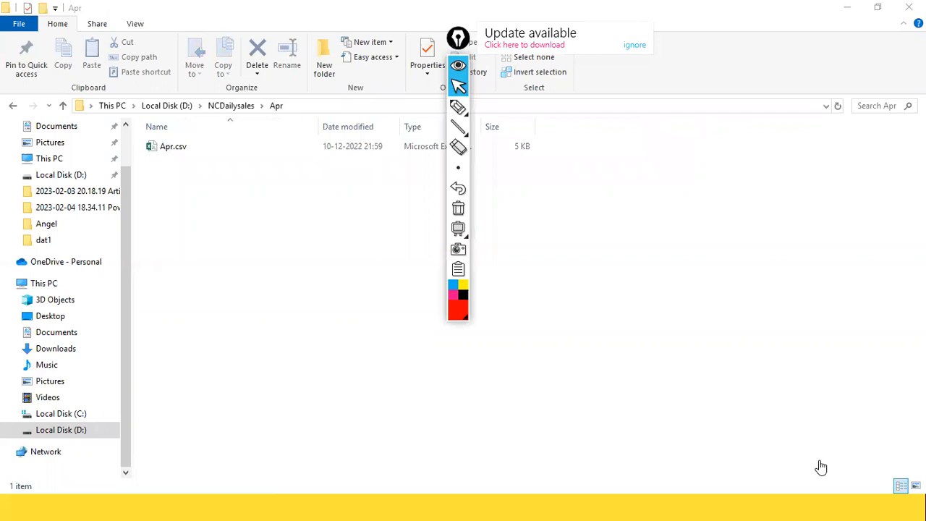
{"action": "left_click", "coordinate": [232, 105]}
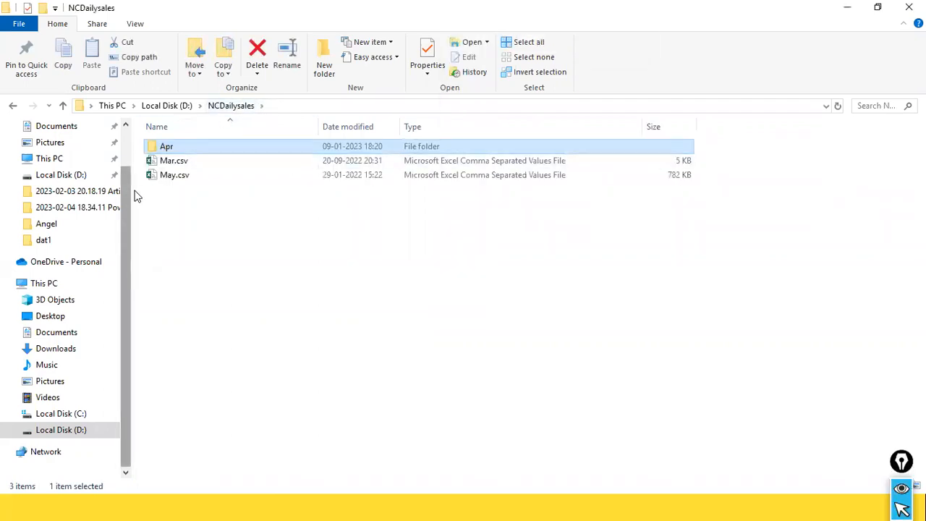
{"action": "left_click", "coordinate": [164, 178]}
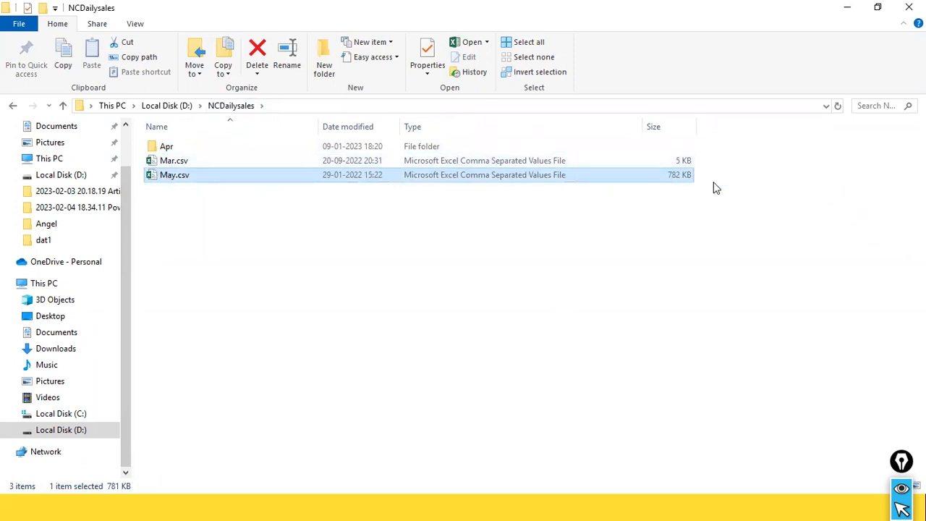
{"action": "left_click", "coordinate": [165, 163]}
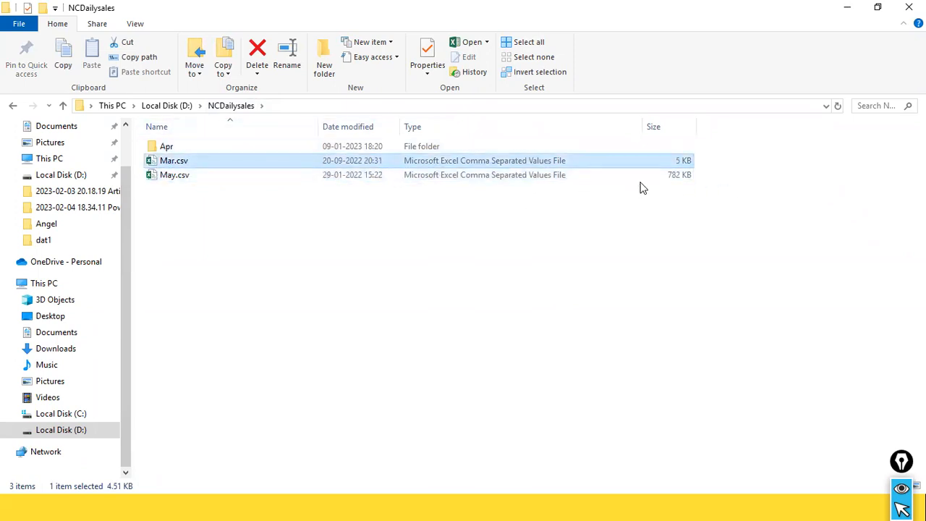
{"action": "double_click", "coordinate": [170, 146]}
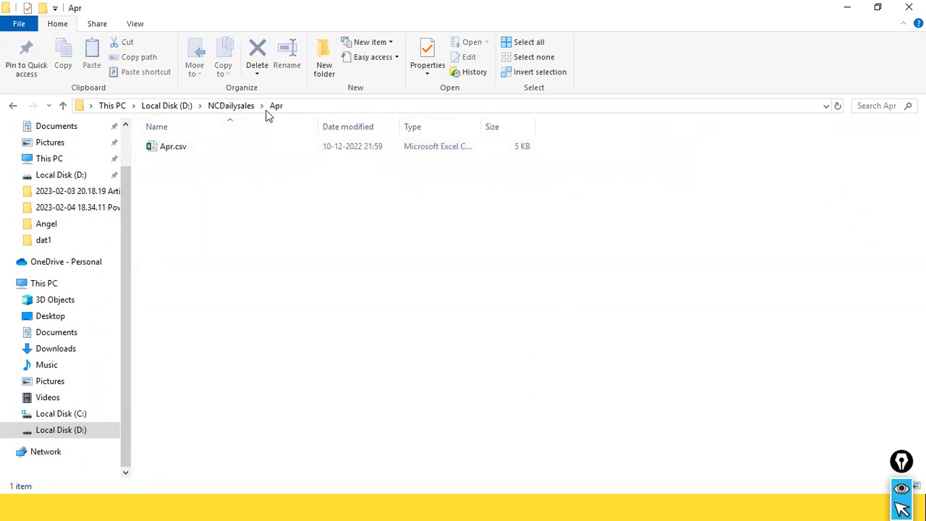
Return to the NCDailysales folder and delete May.csv from it.
{"action": "left_click", "coordinate": [241, 106]}
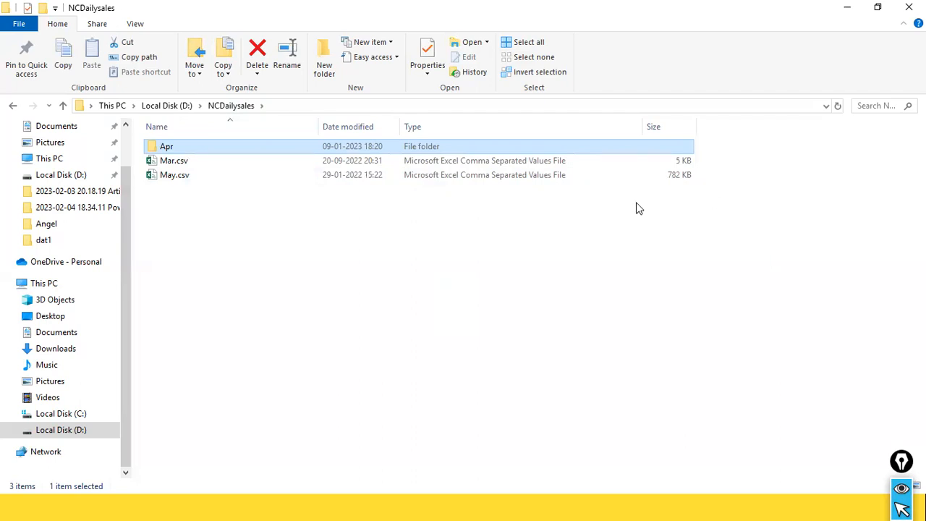
{"action": "left_click", "coordinate": [152, 178]}
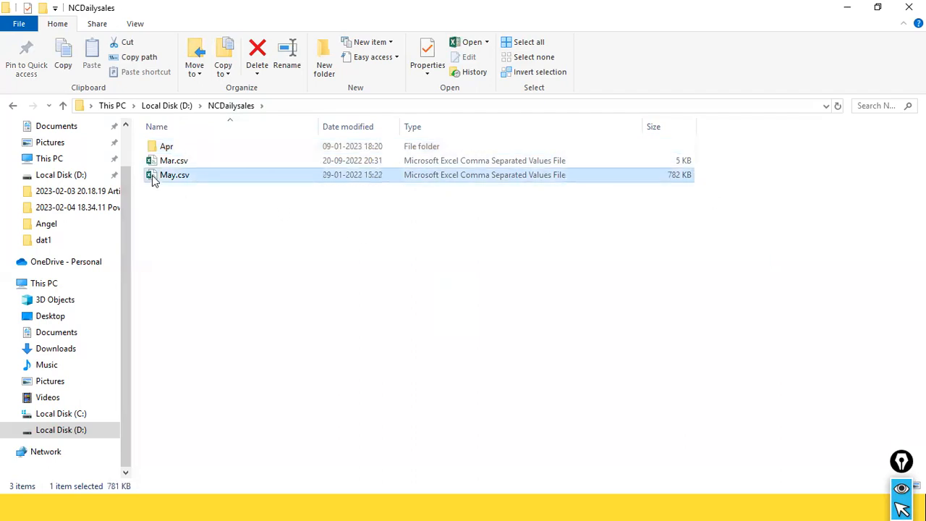
{"action": "key", "text": "Delete"}
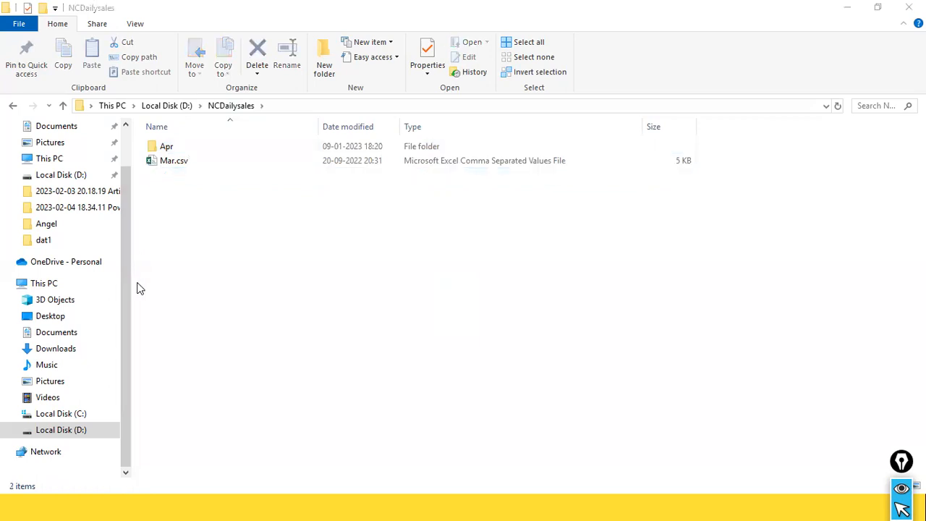
Switch back to Power BI Desktop and refresh the report data from the source folder.
{"action": "key", "text": "alt+Tab"}
{"action": "key", "text": "alt+Tab"}
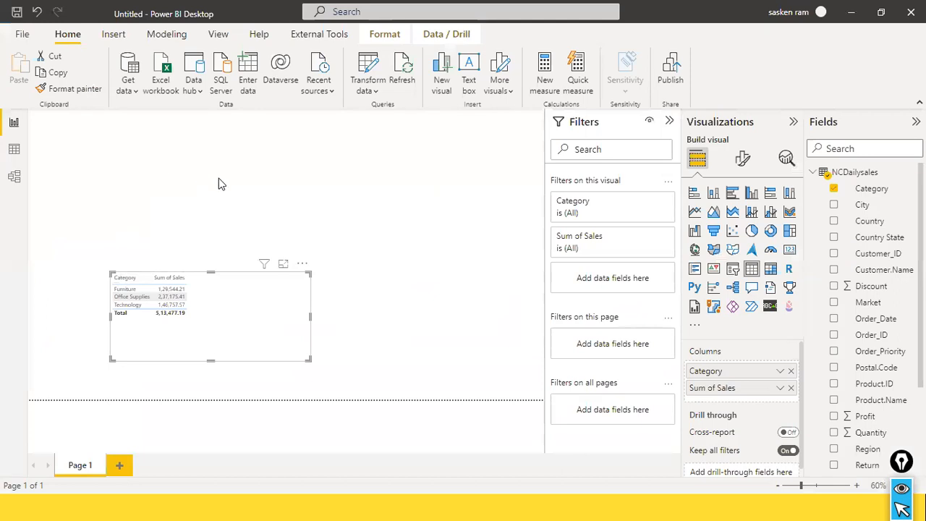
{"action": "left_click", "coordinate": [243, 207]}
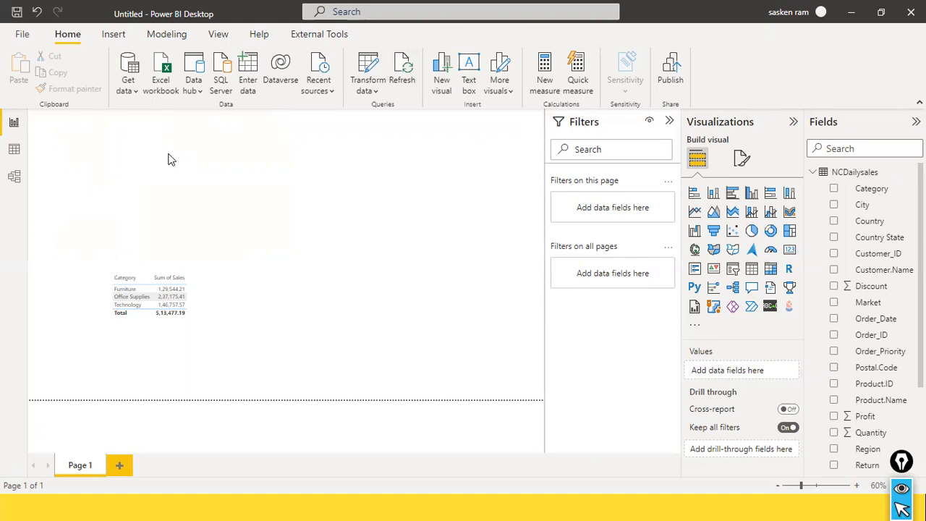
{"action": "left_click", "coordinate": [401, 78]}
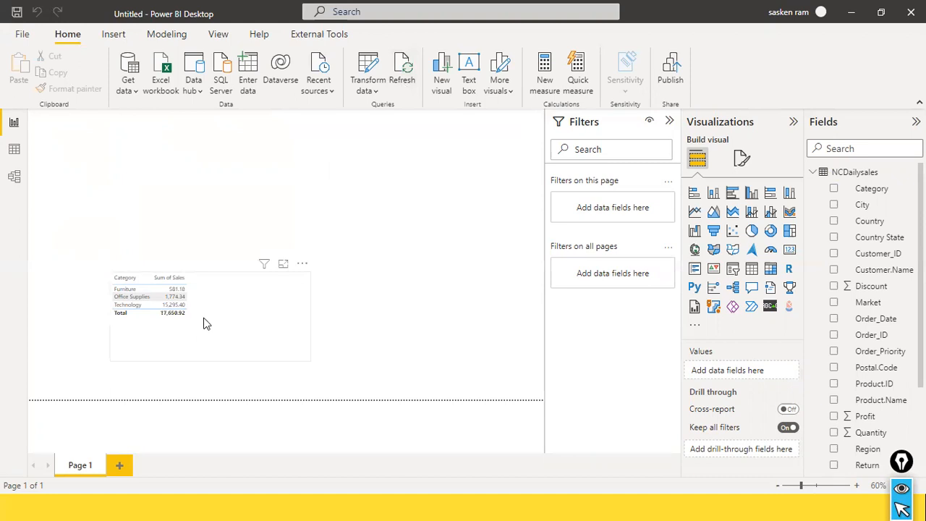
Compare the files left in NCDailysales and its Apr subfolder with the refreshed sales figures in the Power BI table visual.
{"action": "key", "text": "alt+Tab"}
{"action": "double_click", "coordinate": [172, 147]}
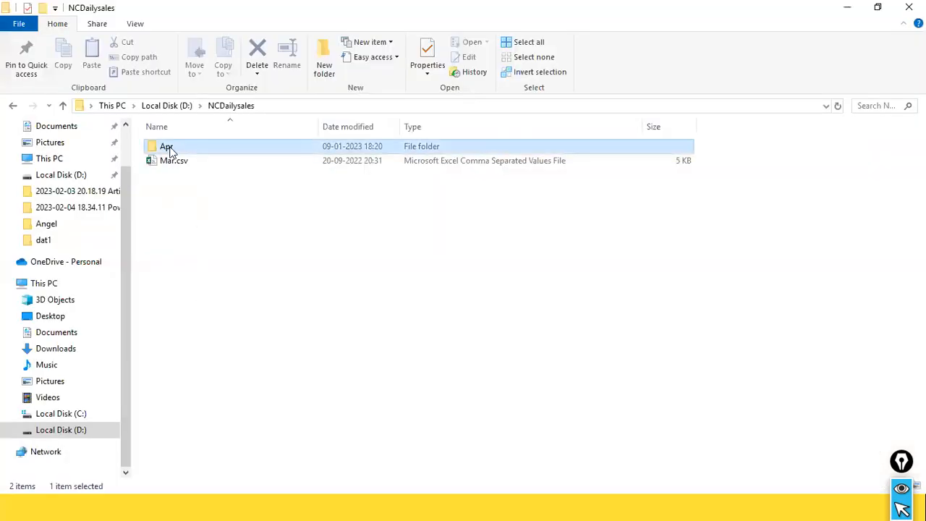
{"action": "left_click", "coordinate": [217, 109]}
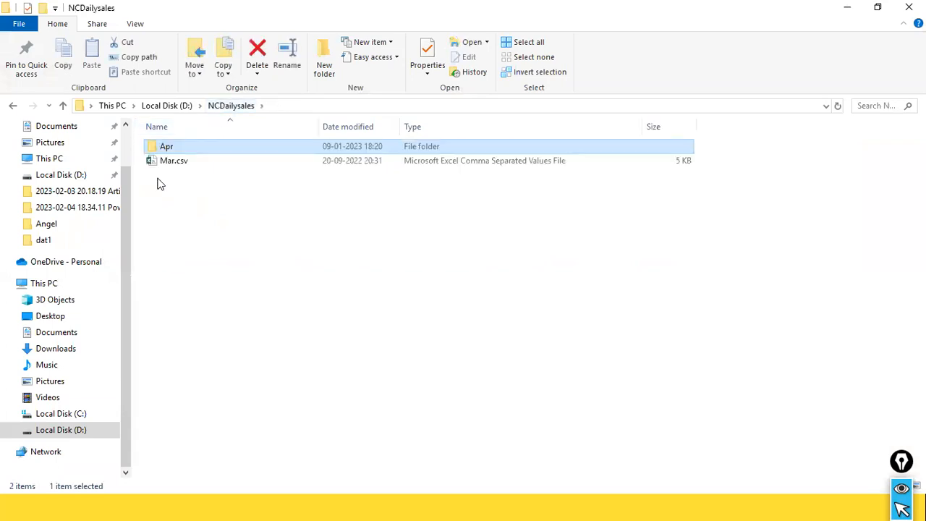
{"action": "key", "text": "alt+Tab"}
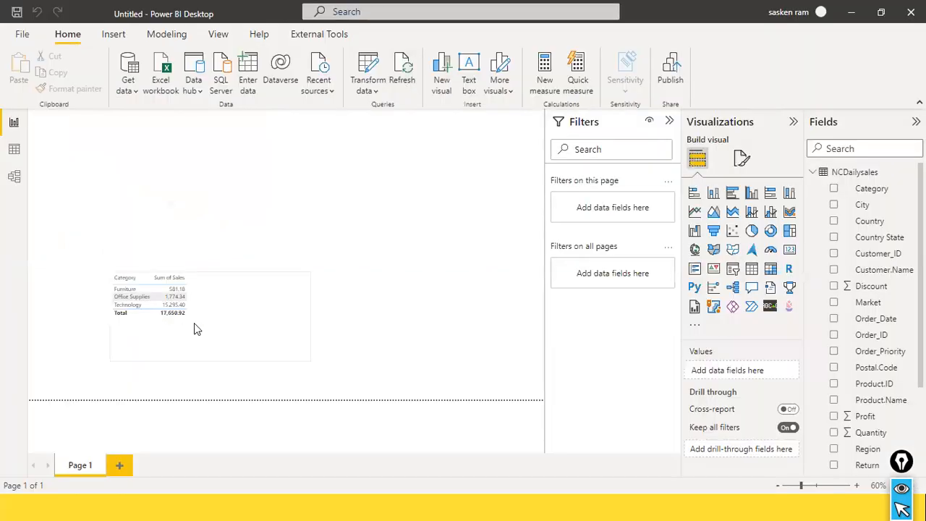
{"action": "key", "text": "alt+Tab"}
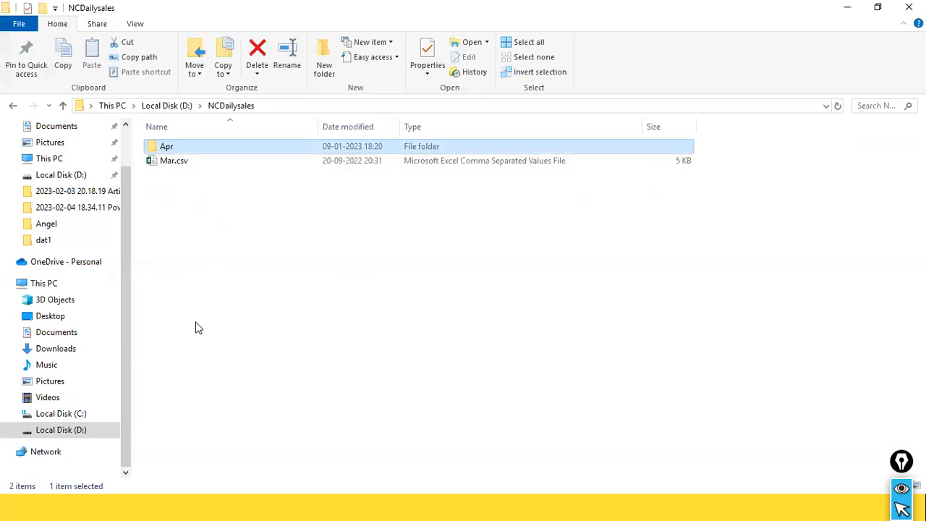
{"action": "key", "text": "alt+Tab"}
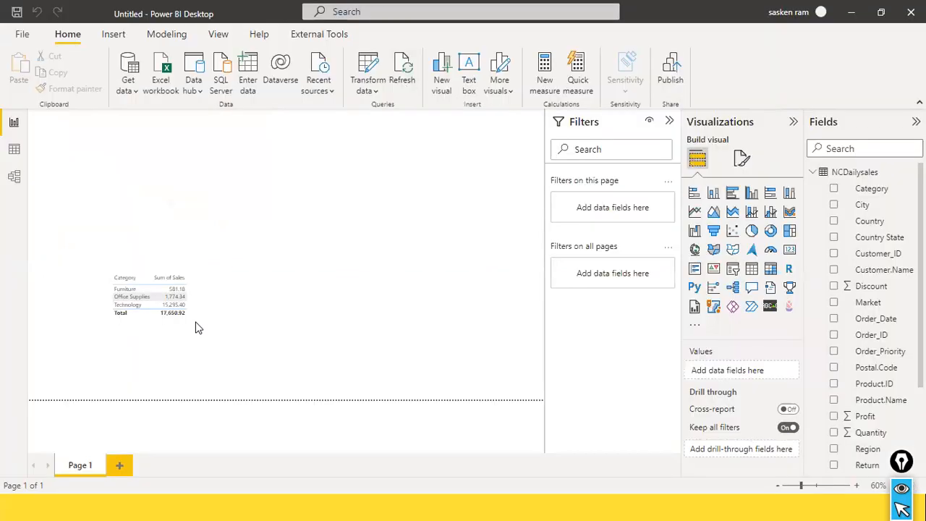
Shrink the table visual in width and height to fit closer around the Category and Sum of Sales columns, then deselect it.
{"action": "left_click", "coordinate": [202, 319]}
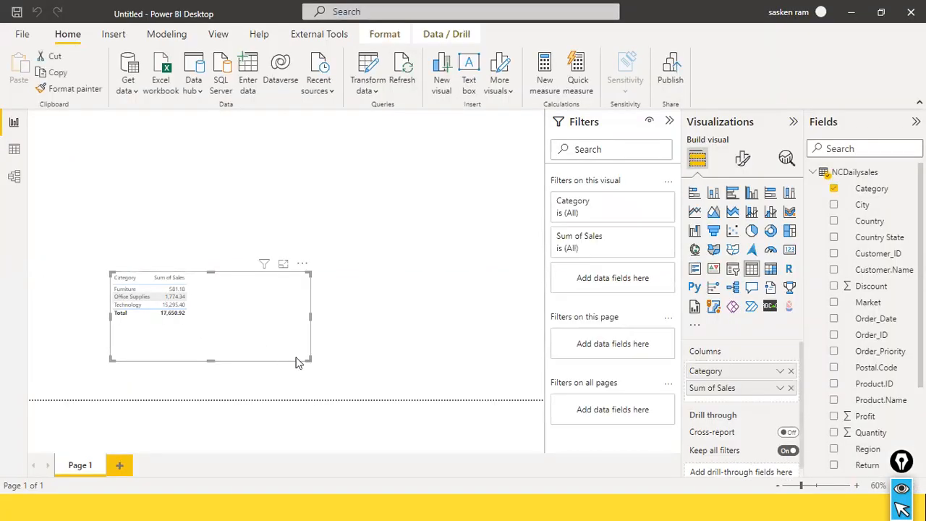
{"action": "left_click_drag", "start_coordinate": [307, 358], "coordinate": [254, 337]}
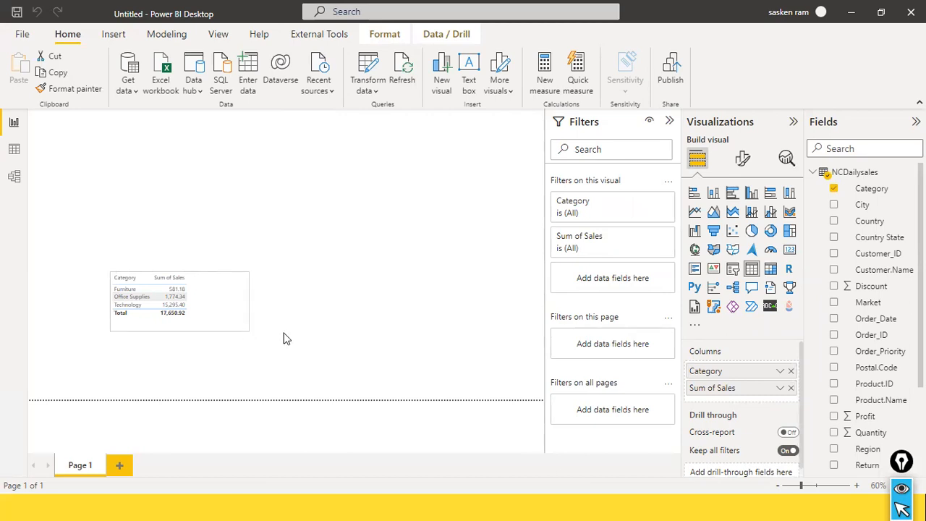
{"action": "left_click", "coordinate": [299, 348]}
Check the remaining NCDailysales files against the resized table visual's category totals, ending in File Explorer.
{"action": "key", "text": "alt+Tab"}
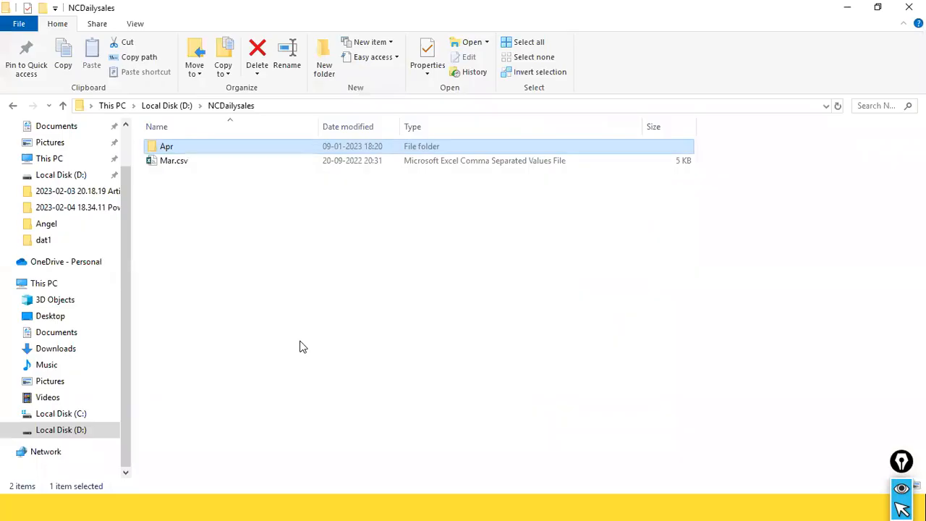
{"action": "key", "text": "alt+Tab"}
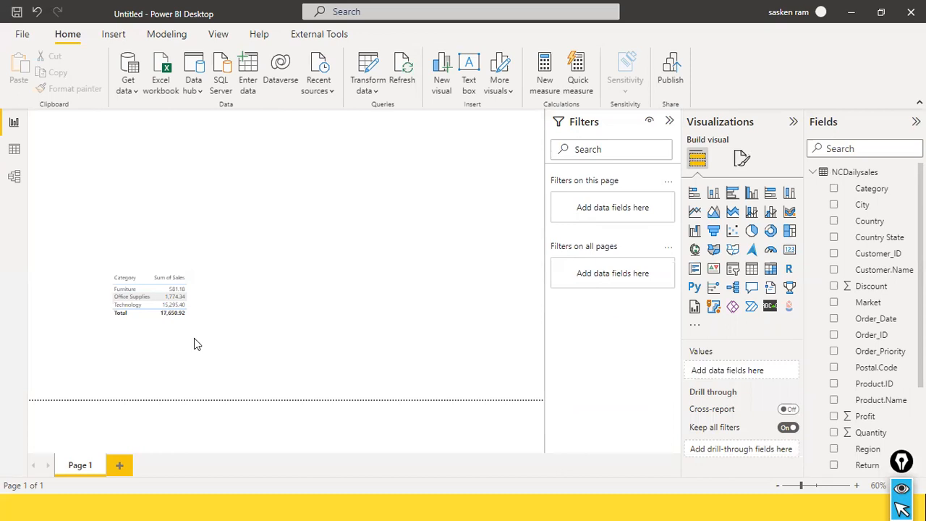
{"action": "key", "text": "alt+Tab"}
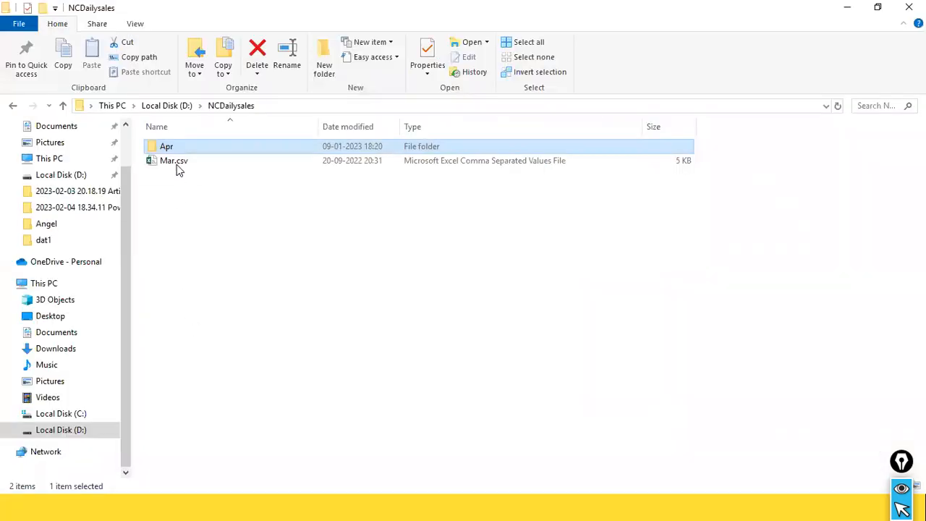
Check the Apr subfolder of NCDailysales, and open the stu folder on drive D.
{"action": "double_click", "coordinate": [186, 144]}
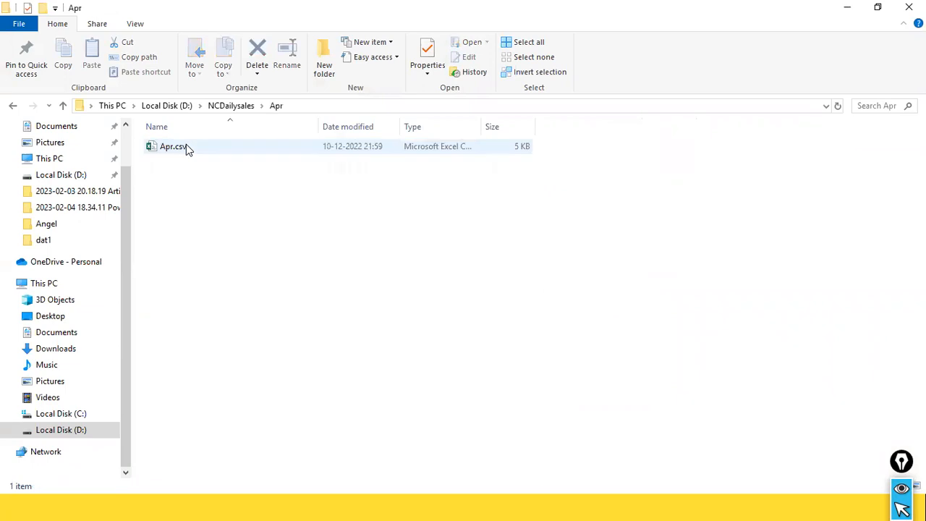
{"action": "left_click", "coordinate": [233, 105]}
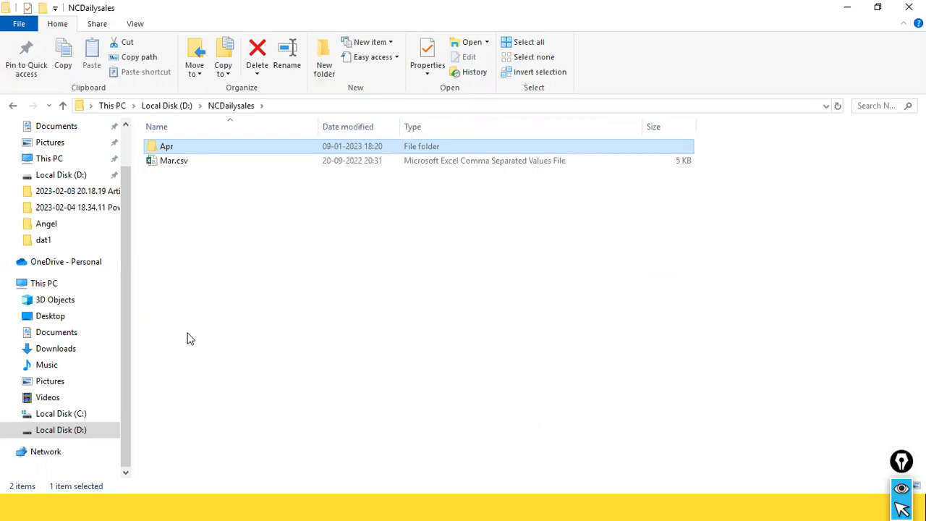
{"action": "left_click", "coordinate": [82, 433]}
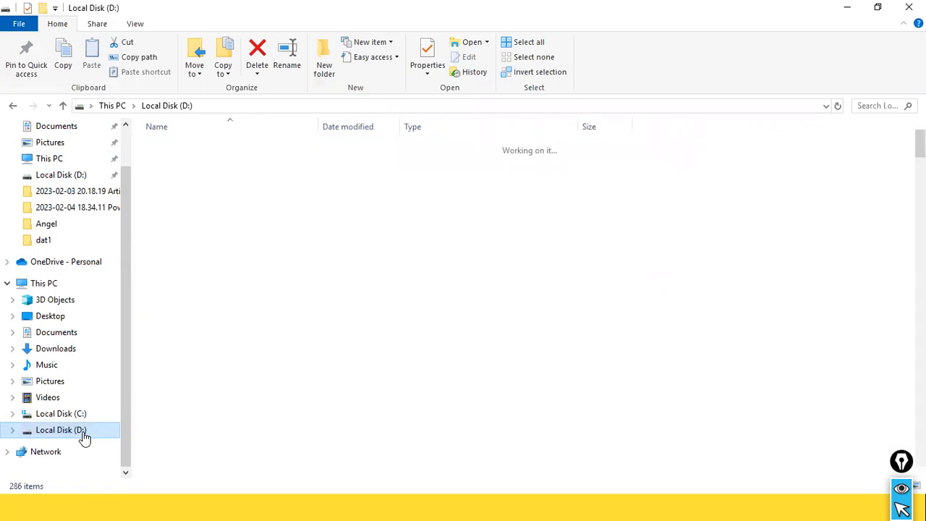
{"action": "left_click", "coordinate": [165, 373]}
{"action": "type", "text": "stu"}
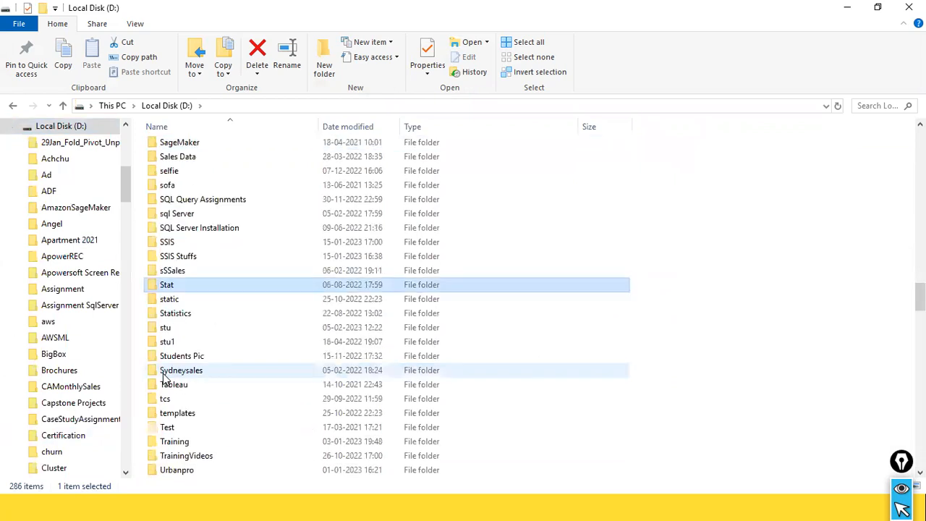
{"action": "key", "text": "Return"}
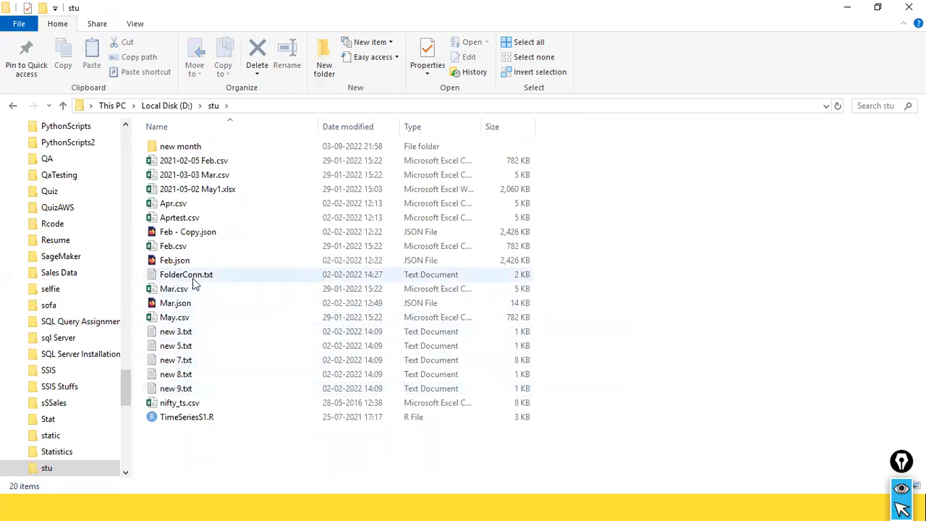
Try to copy Mar.csv from the stu folder into NCDailysales, cancelling the replacement of the existing file.
{"action": "right_click", "coordinate": [183, 288]}
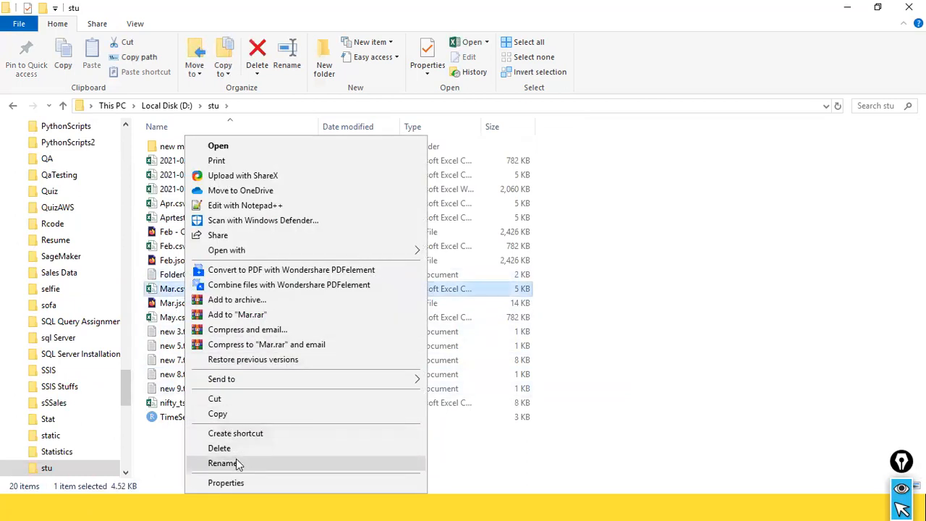
{"action": "left_click", "coordinate": [224, 415]}
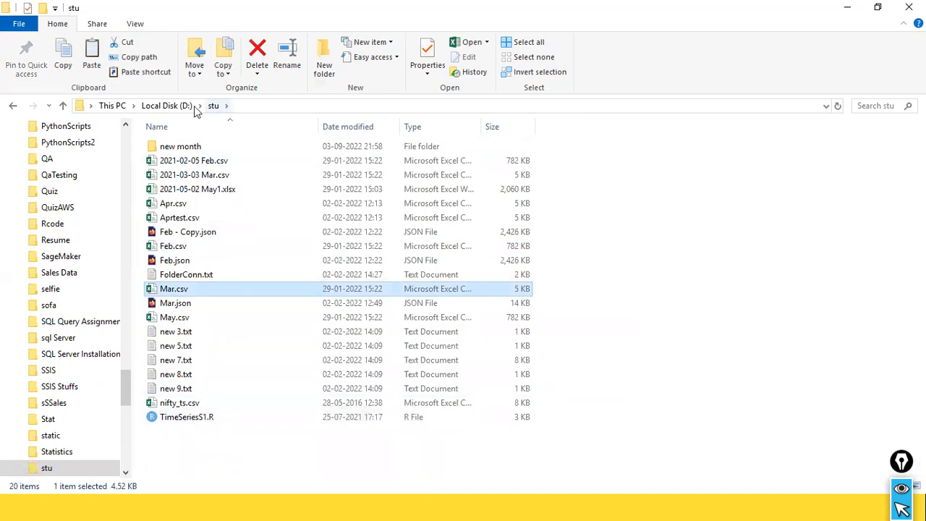
{"action": "scroll", "coordinate": [65, 415], "scroll_direction": "down", "scroll_amount": 3}
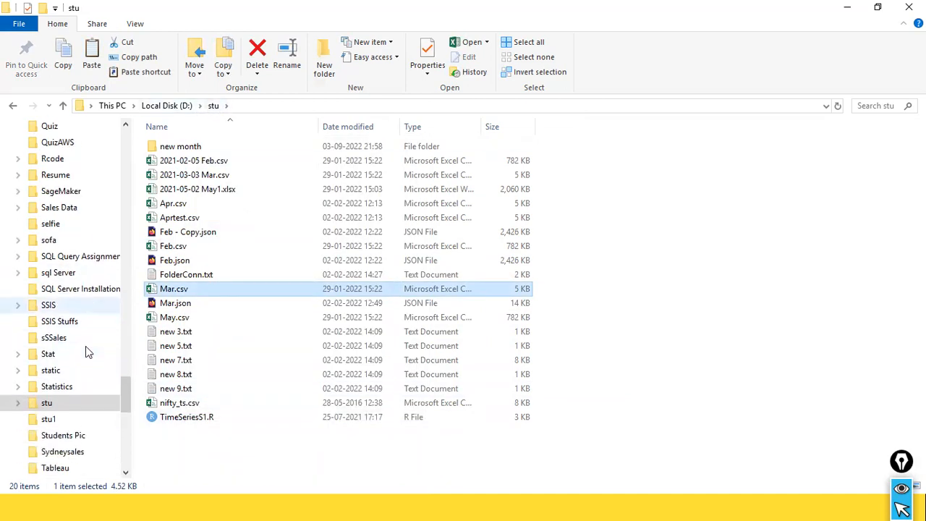
{"action": "scroll", "coordinate": [65, 338], "scroll_direction": "up", "scroll_amount": 4}
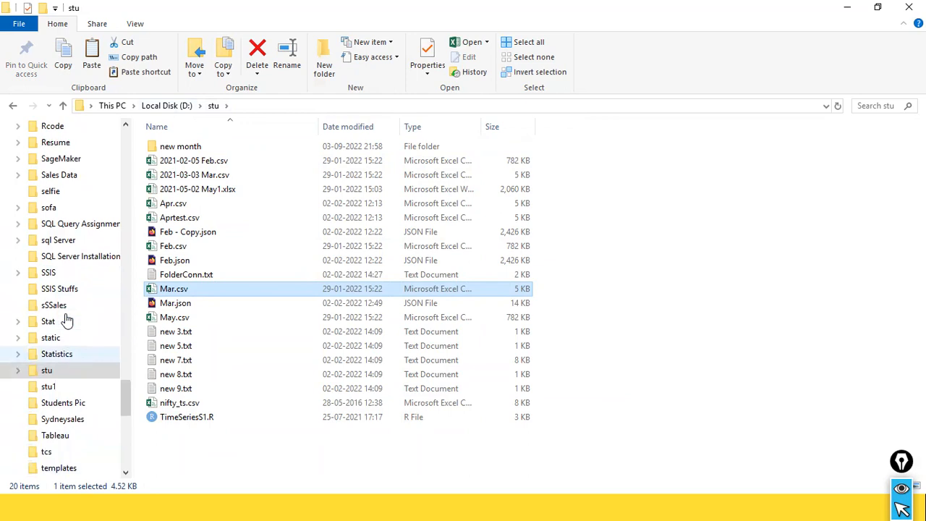
{"action": "scroll", "coordinate": [63, 262], "scroll_direction": "up", "scroll_amount": 7}
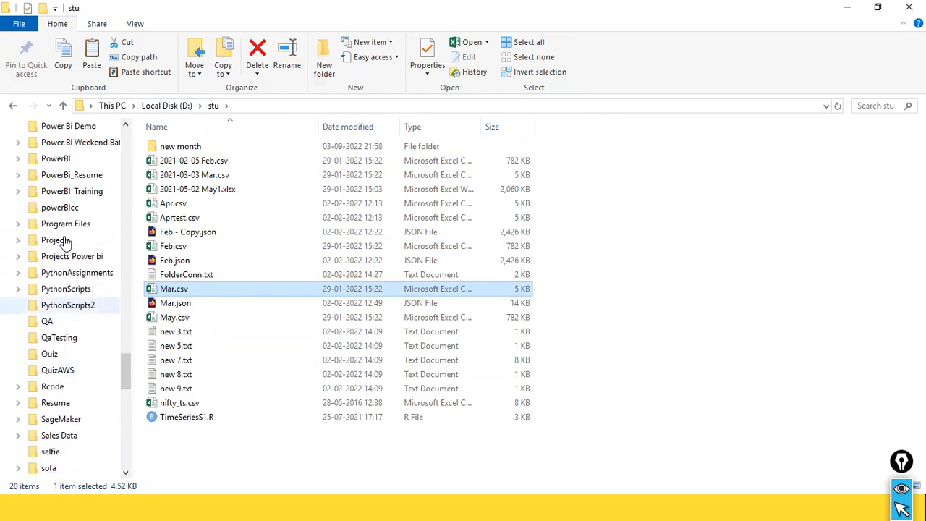
{"action": "scroll", "coordinate": [64, 217], "scroll_direction": "up", "scroll_amount": 3}
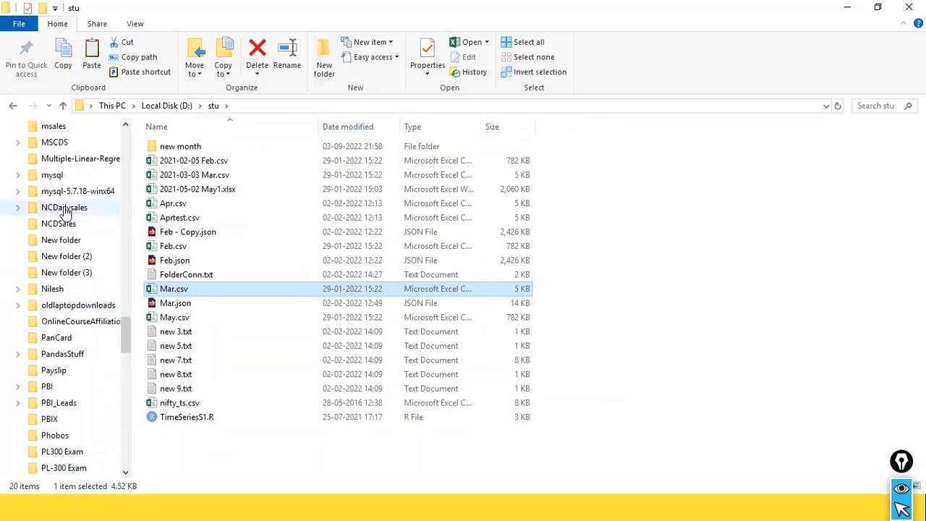
{"action": "left_click", "coordinate": [80, 258]}
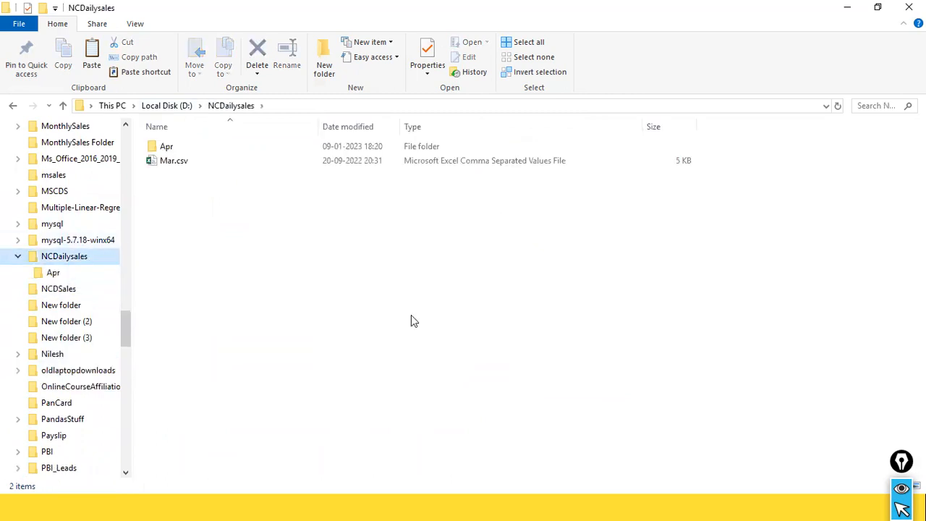
{"action": "key", "text": "ctrl+v"}
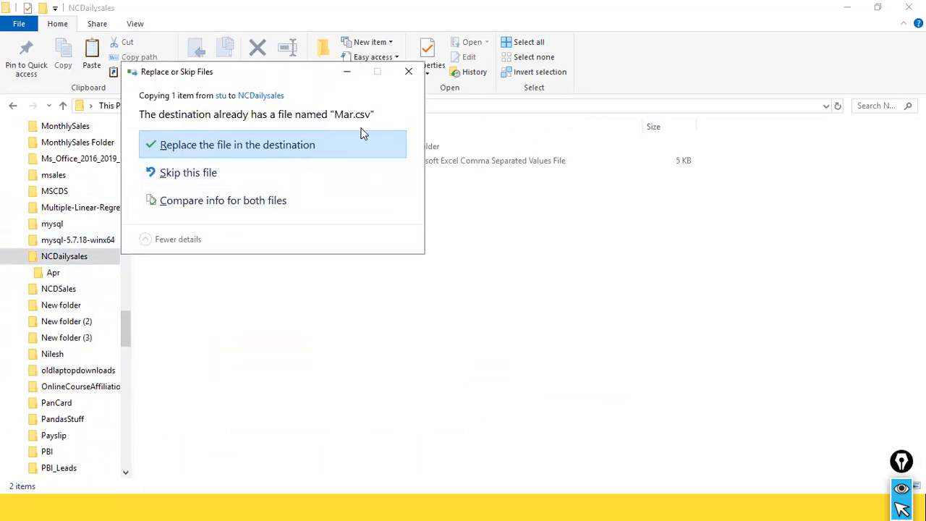
{"action": "left_click", "coordinate": [408, 71]}
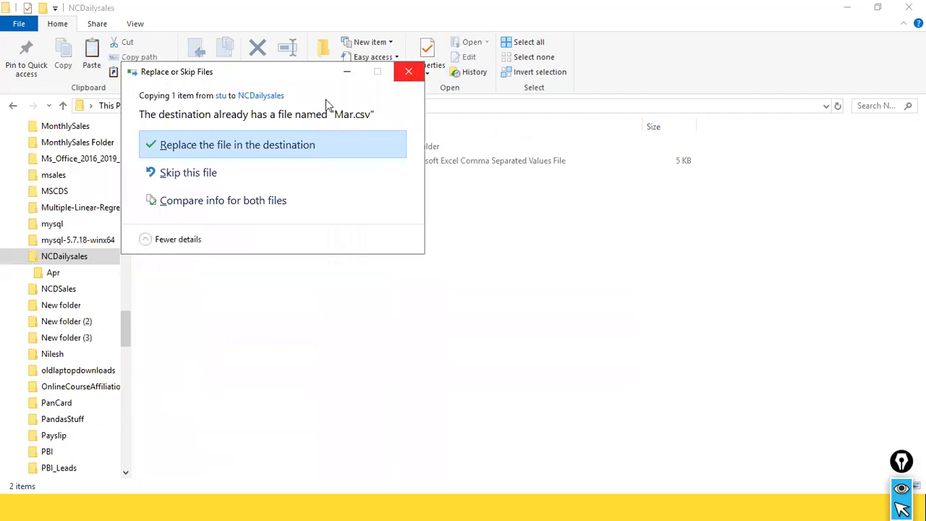
Copy May.csv from the stu folder into the NCDailysales folder.
{"action": "left_click", "coordinate": [49, 354]}
{"action": "scroll", "coordinate": [46, 353], "scroll_direction": "down", "scroll_amount": 10}
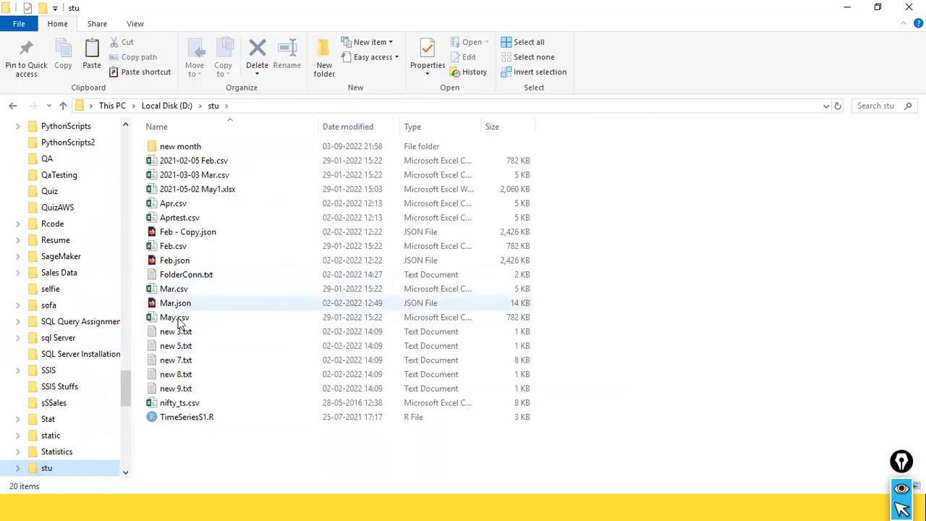
{"action": "right_click", "coordinate": [178, 320]}
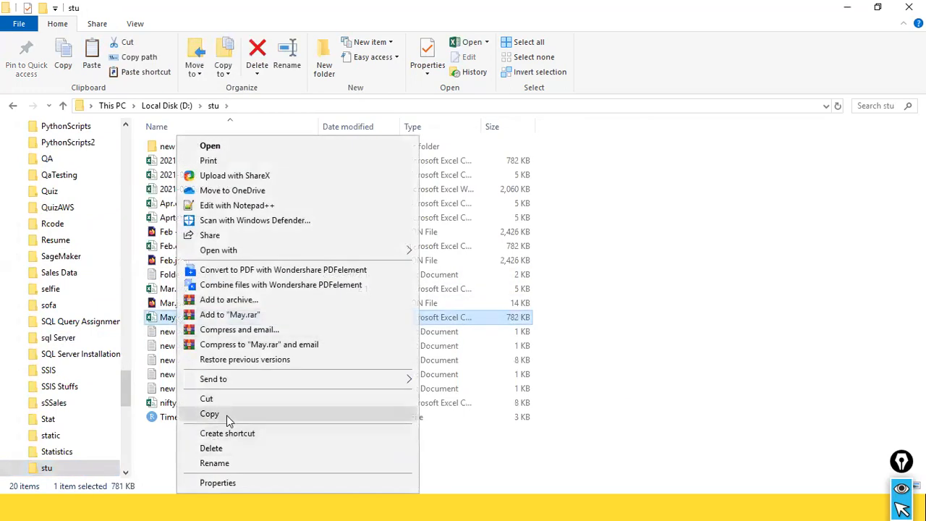
{"action": "left_click", "coordinate": [227, 414]}
{"action": "left_click", "coordinate": [72, 262]}
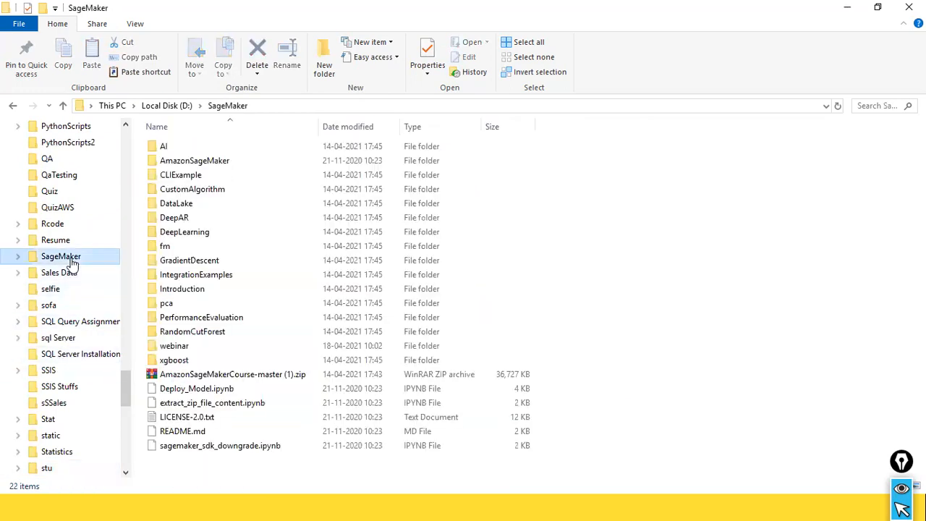
{"action": "scroll", "coordinate": [72, 264], "scroll_direction": "up", "scroll_amount": 10}
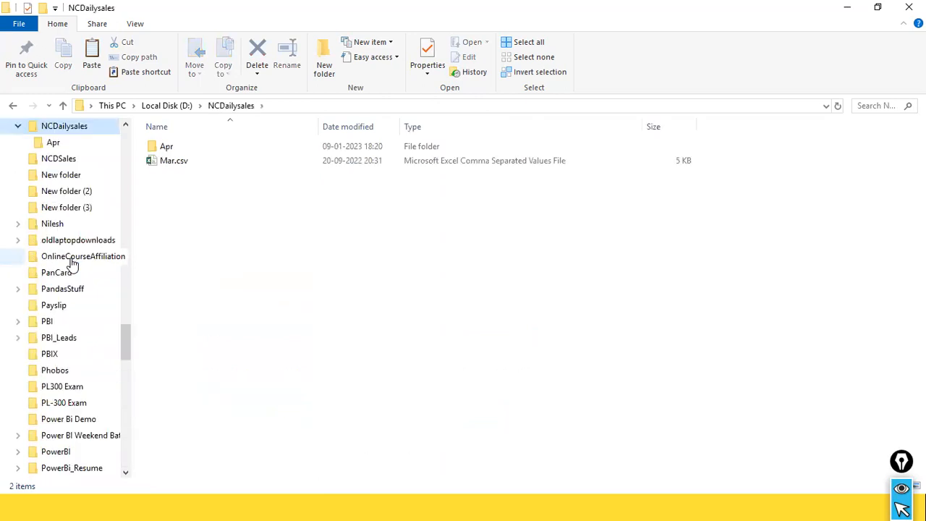
{"action": "key", "text": "ctrl+v"}
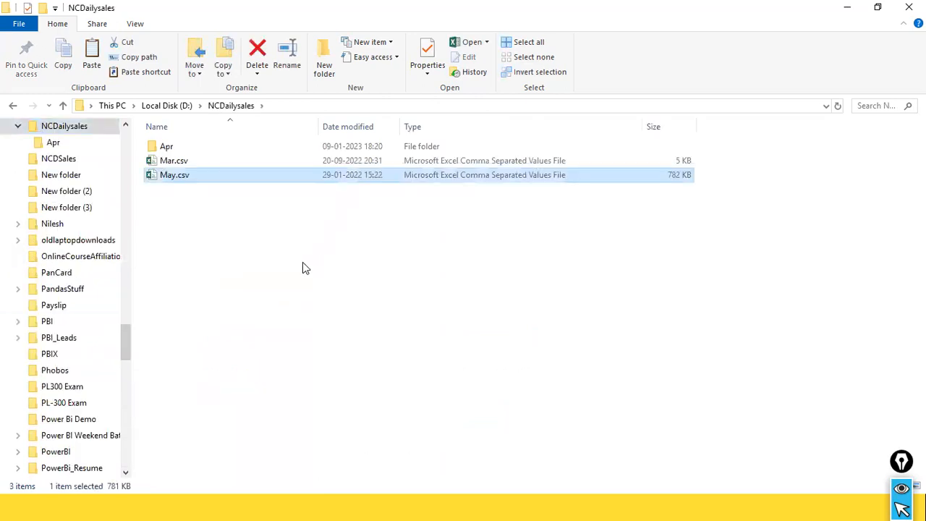
Check the Apr subfolder's contents, switch to Power BI Desktop and refresh the report data from NCDailysales.
{"action": "double_click", "coordinate": [155, 147]}
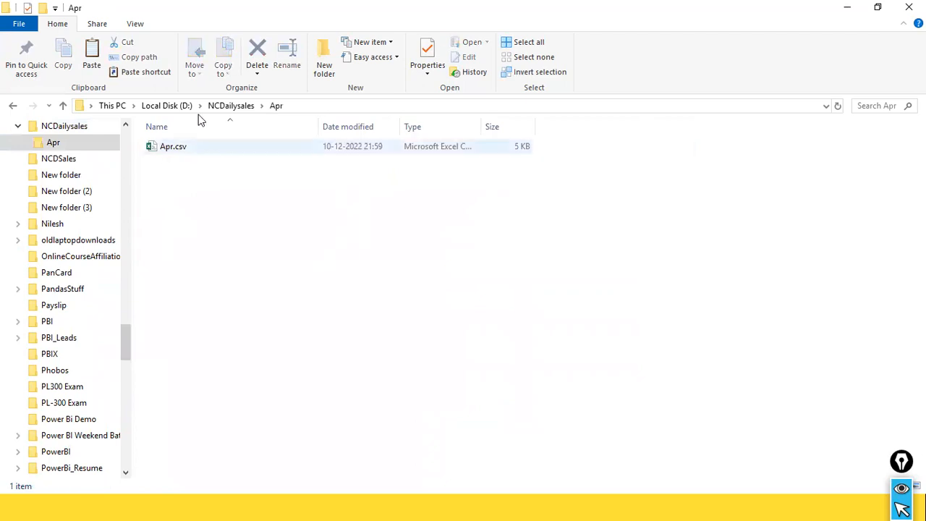
{"action": "left_click", "coordinate": [217, 105]}
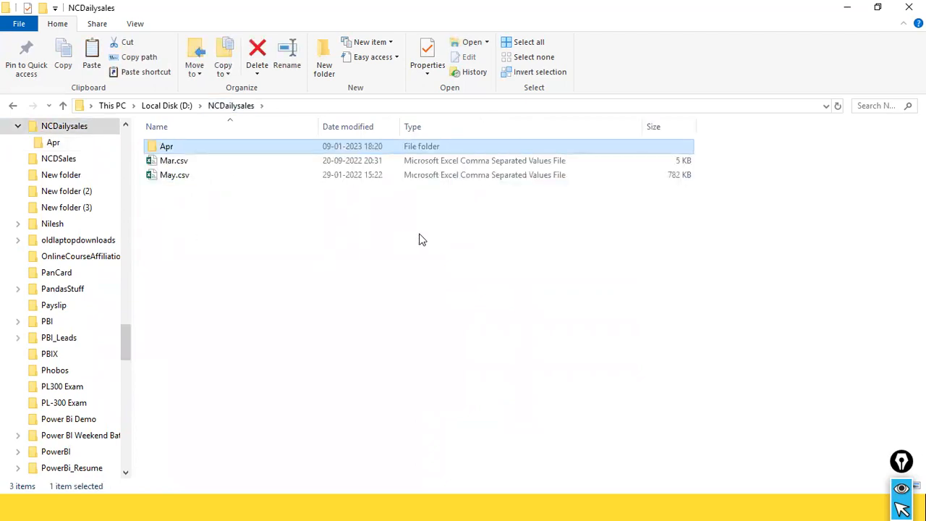
{"action": "key", "text": "alt+Tab"}
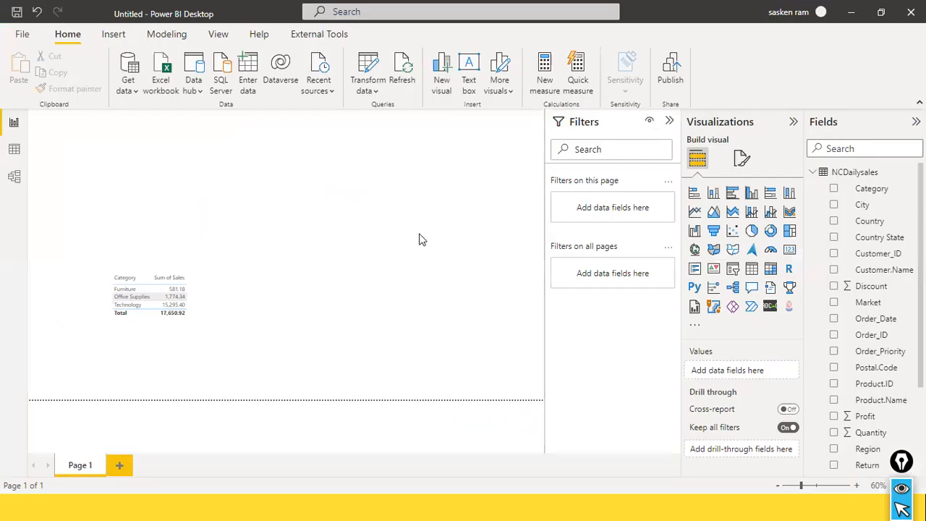
{"action": "key", "text": "alt+Tab"}
{"action": "key", "text": "alt+Tab"}
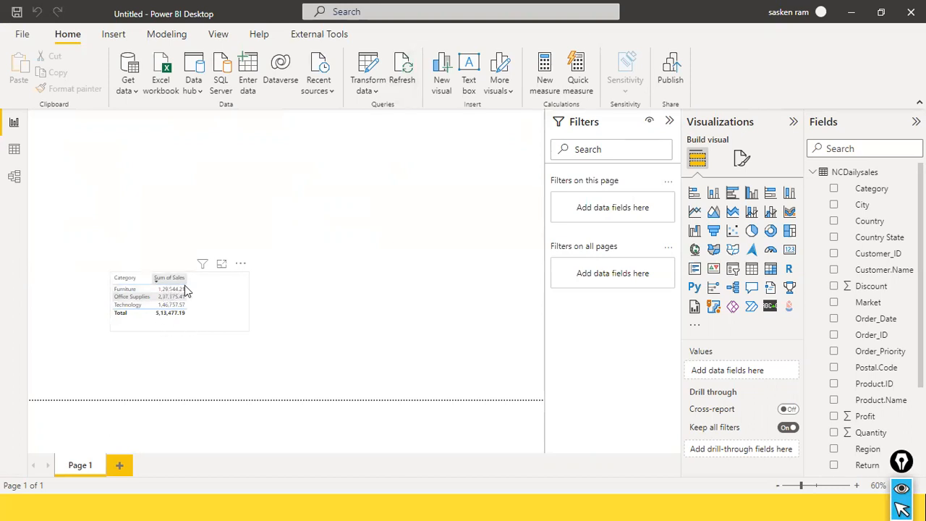
Move the sales table visual closer to the middle of the report page and deselect it.
{"action": "mouse_move", "coordinate": [168, 306]}
{"action": "left_click_drag", "start_coordinate": [206, 325], "coordinate": [254, 311]}
{"action": "left_click", "coordinate": [242, 348]}
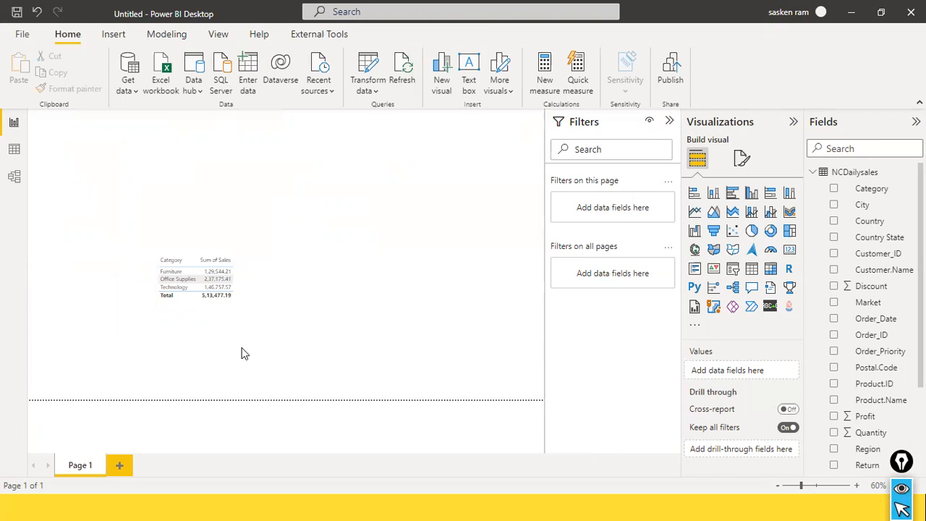
{"action": "left_click_drag", "start_coordinate": [283, 277], "coordinate": [200, 320]}
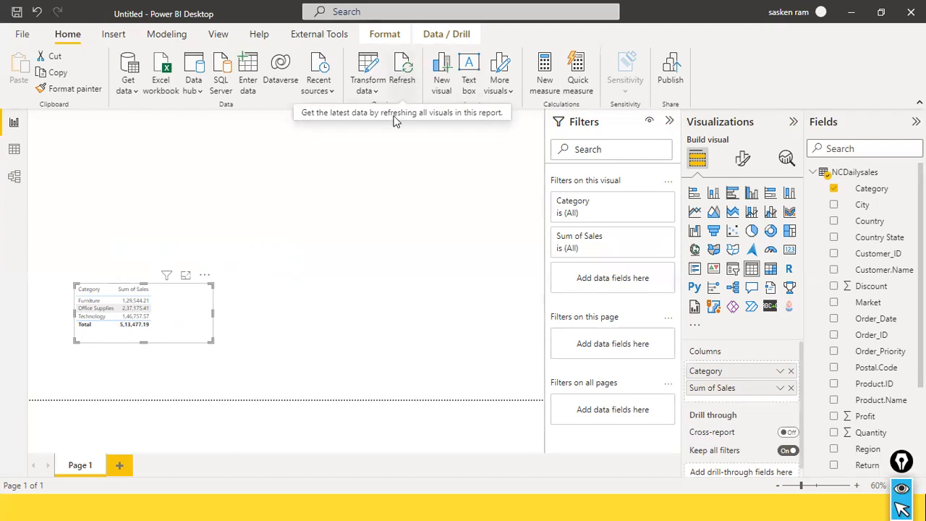
{"action": "left_click", "coordinate": [383, 163]}
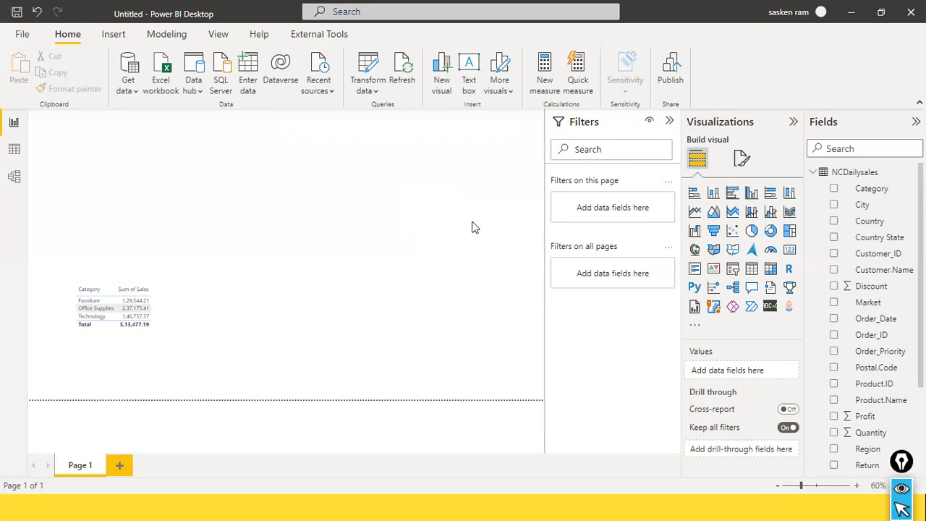
{"action": "left_click_drag", "start_coordinate": [173, 311], "coordinate": [286, 262]}
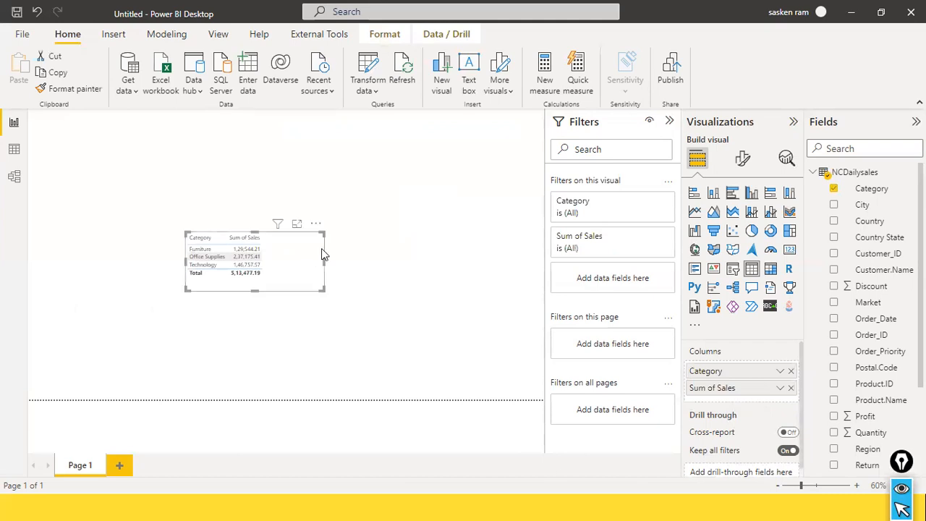
{"action": "left_click", "coordinate": [385, 238]}
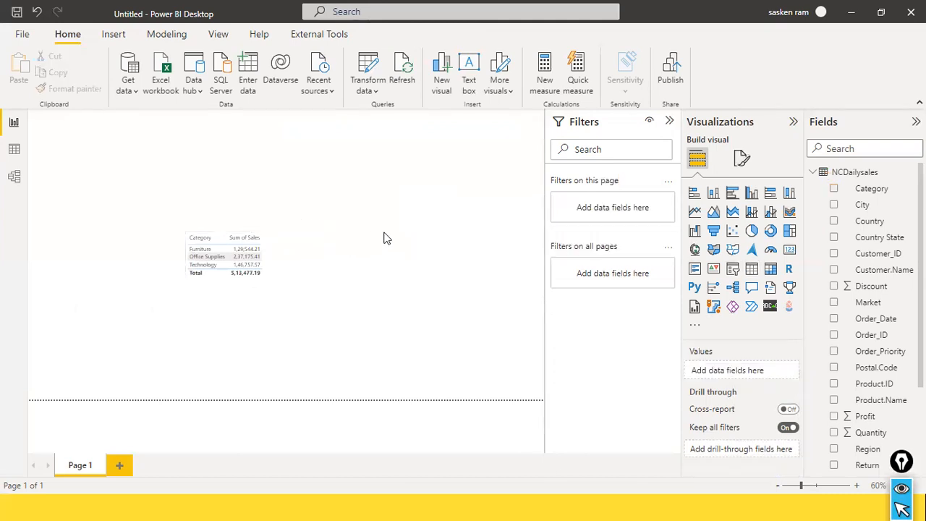
Compare the NCDailysales files with the table visual's sales figures and review Power BI's common data sources.
{"action": "key", "text": "alt+Tab"}
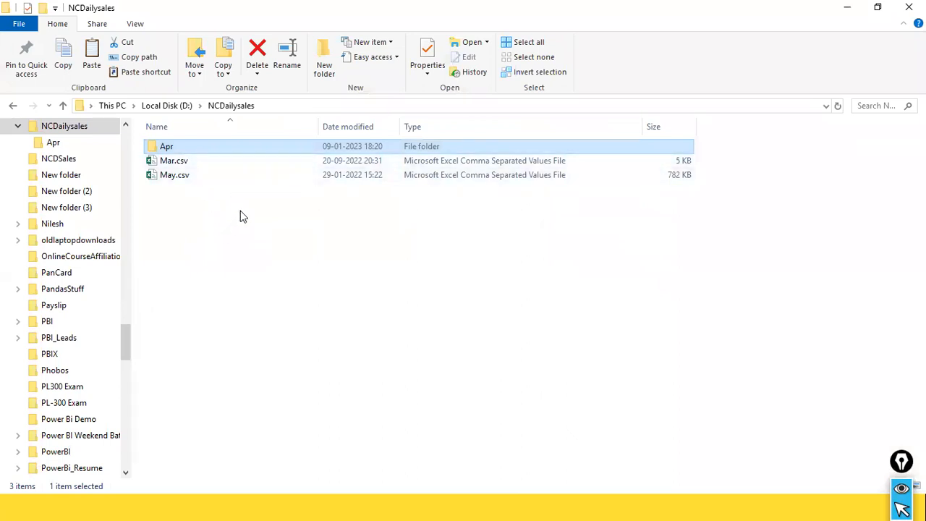
{"action": "key", "text": "alt+Tab"}
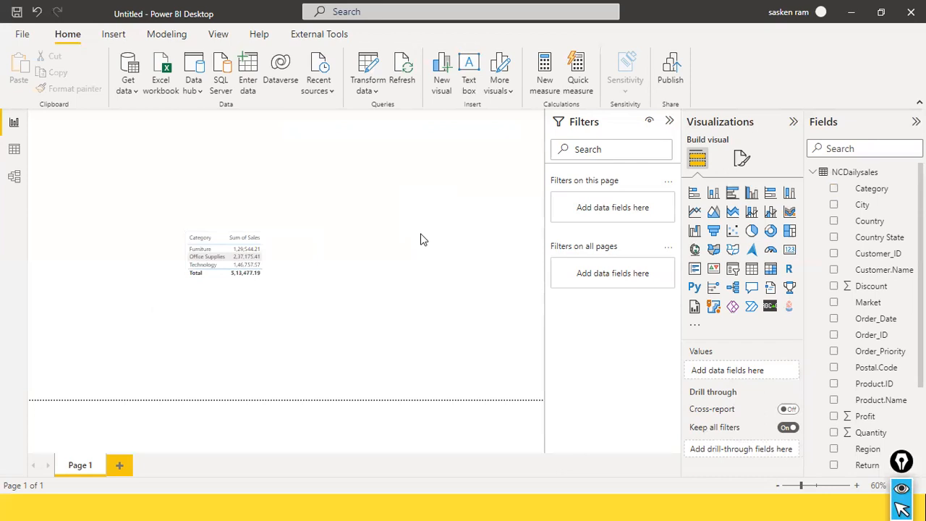
{"action": "left_click", "coordinate": [127, 91]}
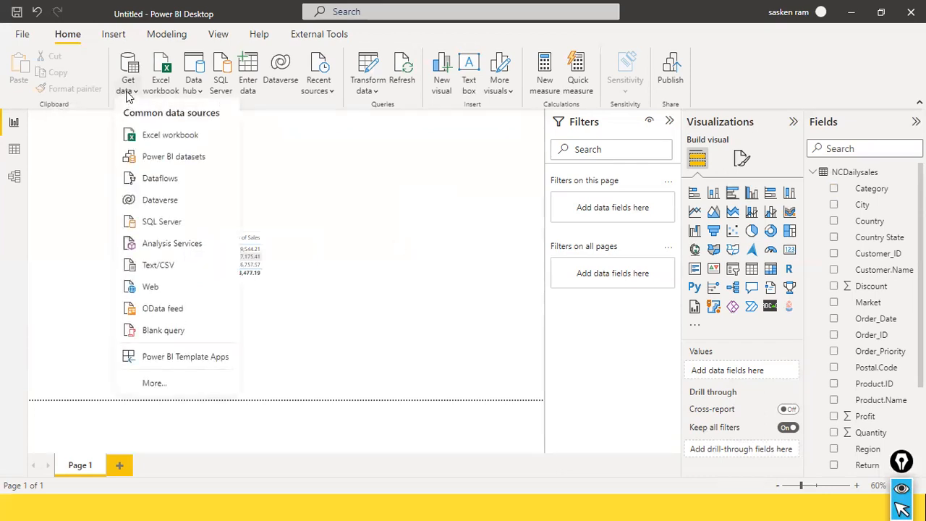
{"action": "left_click", "coordinate": [395, 168]}
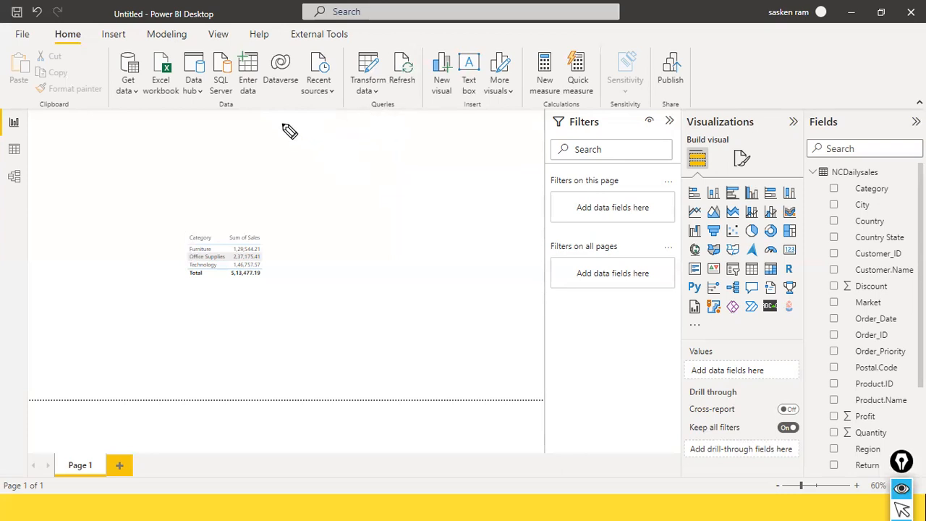
{"action": "mouse_move", "coordinate": [243, 118]}
{"action": "left_mouse_down"}
{"action": "mouse_move", "coordinate": [258, 130]}
{"action": "mouse_move", "coordinate": [347, 127]}
{"action": "left_mouse_up"}
{"action": "left_click_drag", "start_coordinate": [260, 147], "coordinate": [345, 139]}
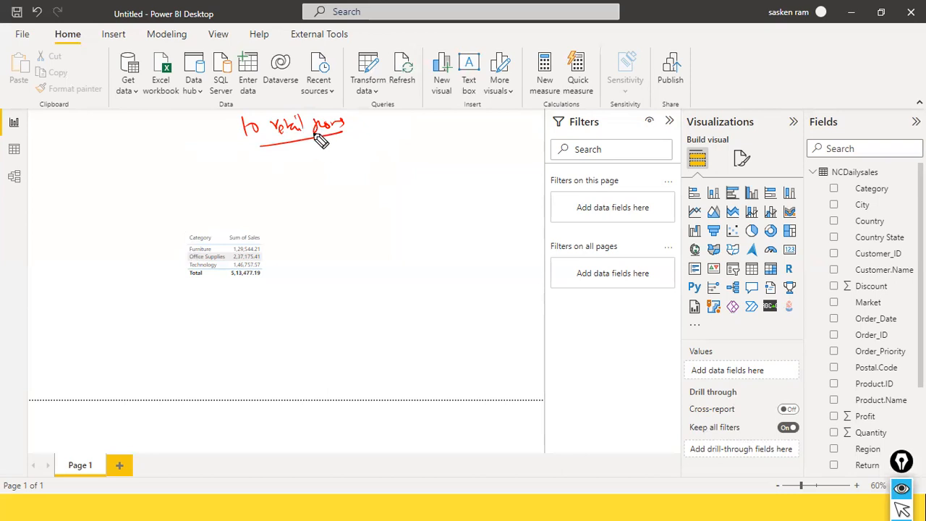
{"action": "left_click_drag", "start_coordinate": [249, 121], "coordinate": [249, 131]}
{"action": "mouse_move", "coordinate": [351, 139]}
{"action": "left_mouse_down"}
{"action": "mouse_move", "coordinate": [379, 154]}
{"action": "mouse_move", "coordinate": [439, 157]}
{"action": "mouse_move", "coordinate": [403, 145]}
{"action": "left_mouse_up"}
{"action": "mouse_move", "coordinate": [412, 147]}
{"action": "left_mouse_down"}
{"action": "mouse_move", "coordinate": [427, 153]}
{"action": "mouse_move", "coordinate": [441, 141]}
{"action": "mouse_move", "coordinate": [482, 161]}
{"action": "mouse_move", "coordinate": [513, 147]}
{"action": "mouse_move", "coordinate": [410, 154]}
{"action": "mouse_move", "coordinate": [417, 152]}
{"action": "left_mouse_up"}
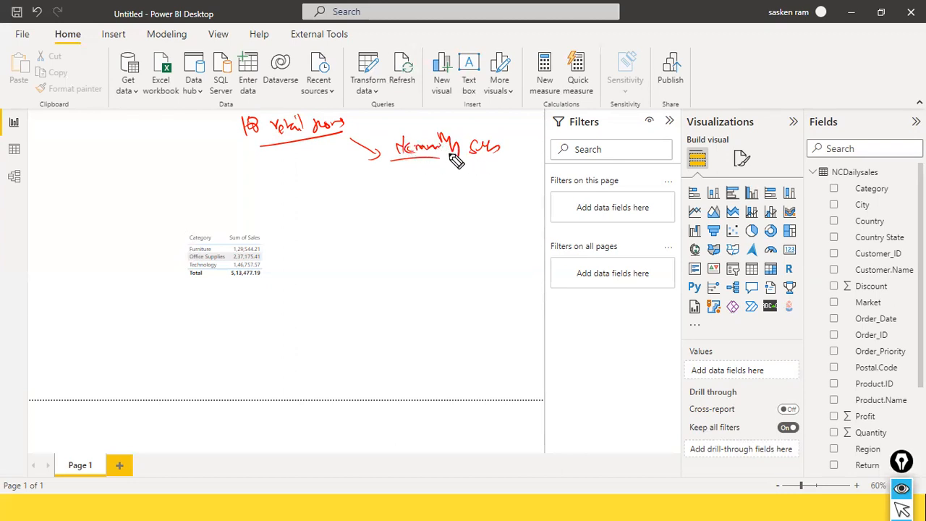
{"action": "mouse_move", "coordinate": [397, 178]}
{"action": "left_mouse_down"}
{"action": "mouse_move", "coordinate": [407, 176]}
{"action": "mouse_move", "coordinate": [407, 194]}
{"action": "left_mouse_up"}
{"action": "left_click_drag", "start_coordinate": [308, 223], "coordinate": [281, 283]}
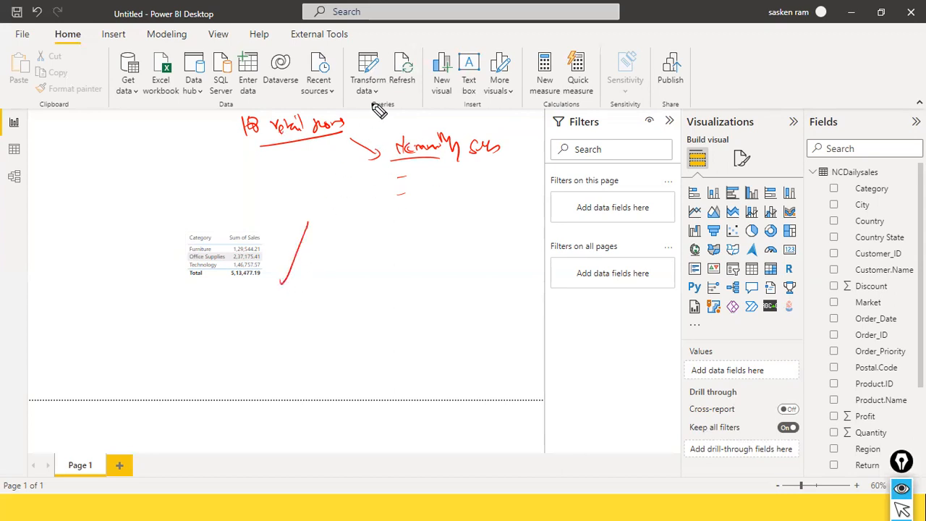
{"action": "left_click_drag", "start_coordinate": [397, 108], "coordinate": [418, 85]}
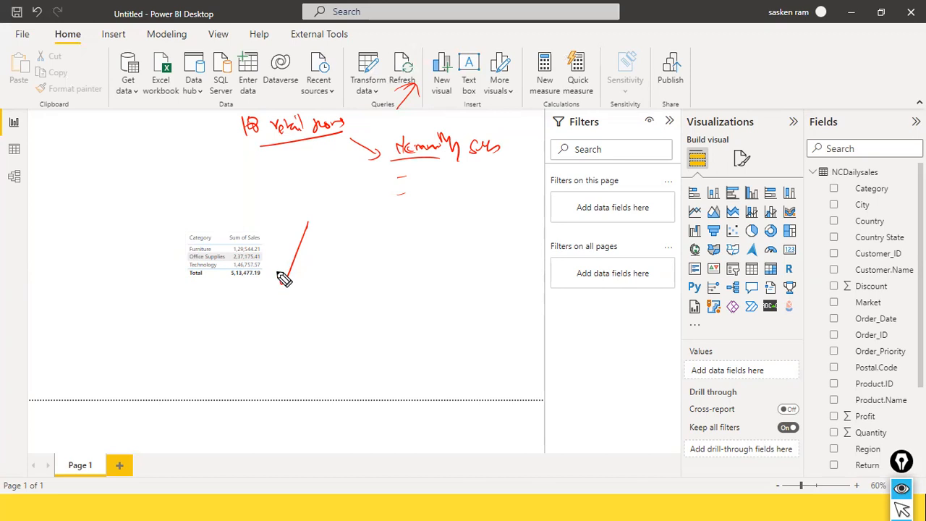
{"action": "left_click_drag", "start_coordinate": [281, 268], "coordinate": [297, 285]}
{"action": "left_click_drag", "start_coordinate": [397, 177], "coordinate": [406, 175]}
{"action": "left_click", "coordinate": [407, 178]}
{"action": "mouse_move", "coordinate": [348, 220]}
{"action": "left_mouse_down"}
{"action": "mouse_move", "coordinate": [393, 235]}
{"action": "mouse_move", "coordinate": [411, 224]}
{"action": "left_mouse_up"}
{"action": "left_click_drag", "start_coordinate": [408, 220], "coordinate": [408, 229]}
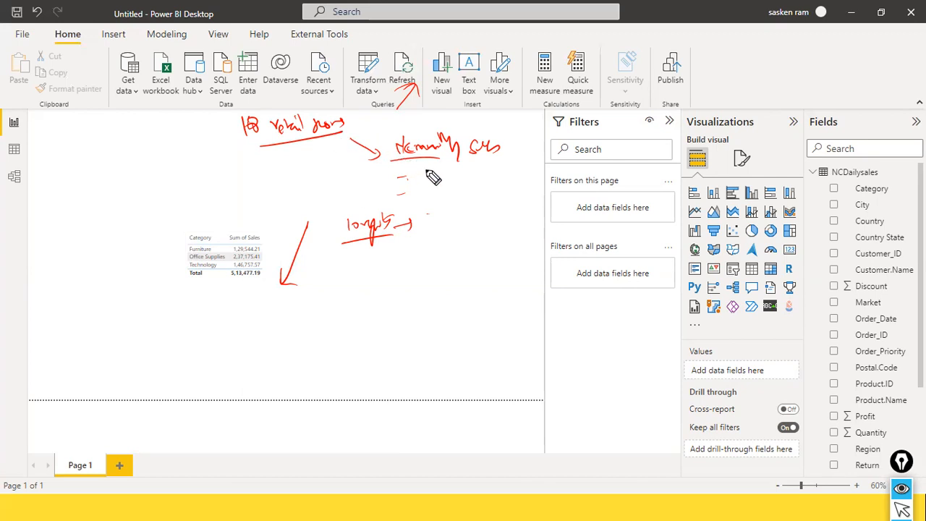
{"action": "mouse_move", "coordinate": [437, 177]}
{"action": "left_mouse_down"}
{"action": "mouse_move", "coordinate": [433, 184]}
{"action": "mouse_move", "coordinate": [493, 181]}
{"action": "left_mouse_up"}
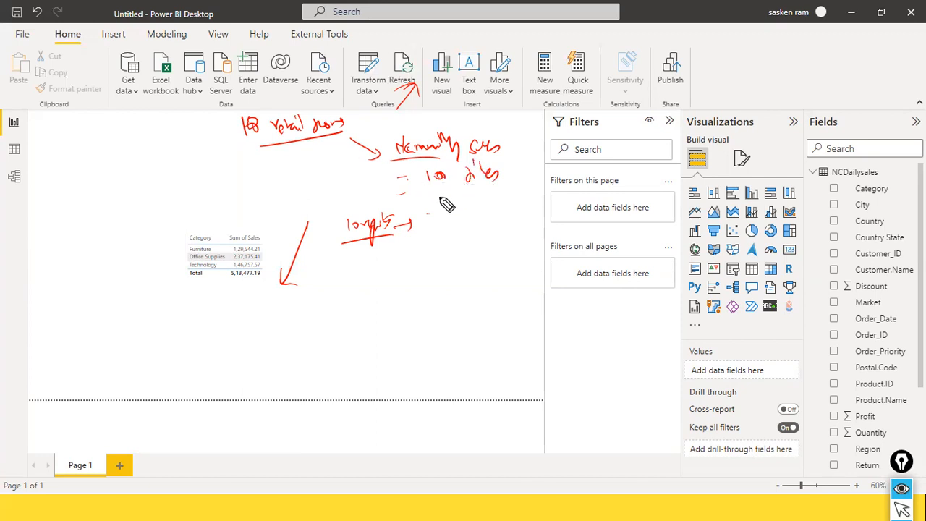
{"action": "left_click_drag", "start_coordinate": [435, 191], "coordinate": [409, 200]}
{"action": "mouse_move", "coordinate": [443, 173]}
{"action": "left_mouse_down"}
{"action": "mouse_move", "coordinate": [450, 178]}
{"action": "mouse_move", "coordinate": [445, 171]}
{"action": "left_mouse_up"}
{"action": "mouse_move", "coordinate": [415, 203]}
{"action": "left_mouse_down"}
{"action": "mouse_move", "coordinate": [418, 212]}
{"action": "mouse_move", "coordinate": [429, 206]}
{"action": "left_mouse_up"}
{"action": "left_click_drag", "start_coordinate": [436, 203], "coordinate": [436, 211]}
{"action": "mouse_move", "coordinate": [441, 202]}
{"action": "left_mouse_down"}
{"action": "mouse_move", "coordinate": [439, 219]}
{"action": "mouse_move", "coordinate": [448, 219]}
{"action": "left_mouse_up"}
{"action": "mouse_move", "coordinate": [447, 192]}
{"action": "left_mouse_down"}
{"action": "mouse_move", "coordinate": [474, 201]}
{"action": "mouse_move", "coordinate": [474, 212]}
{"action": "left_mouse_up"}
{"action": "left_click_drag", "start_coordinate": [473, 207], "coordinate": [478, 208]}
{"action": "left_click_drag", "start_coordinate": [481, 205], "coordinate": [486, 216]}
{"action": "mouse_move", "coordinate": [478, 184]}
{"action": "left_mouse_down"}
{"action": "mouse_move", "coordinate": [512, 193]}
{"action": "mouse_move", "coordinate": [512, 202]}
{"action": "left_mouse_up"}
{"action": "left_click_drag", "start_coordinate": [519, 195], "coordinate": [514, 210]}
{"action": "left_click_drag", "start_coordinate": [513, 205], "coordinate": [521, 210]}
{"action": "left_click_drag", "start_coordinate": [524, 206], "coordinate": [526, 205]}
{"action": "left_click_drag", "start_coordinate": [516, 221], "coordinate": [522, 220]}
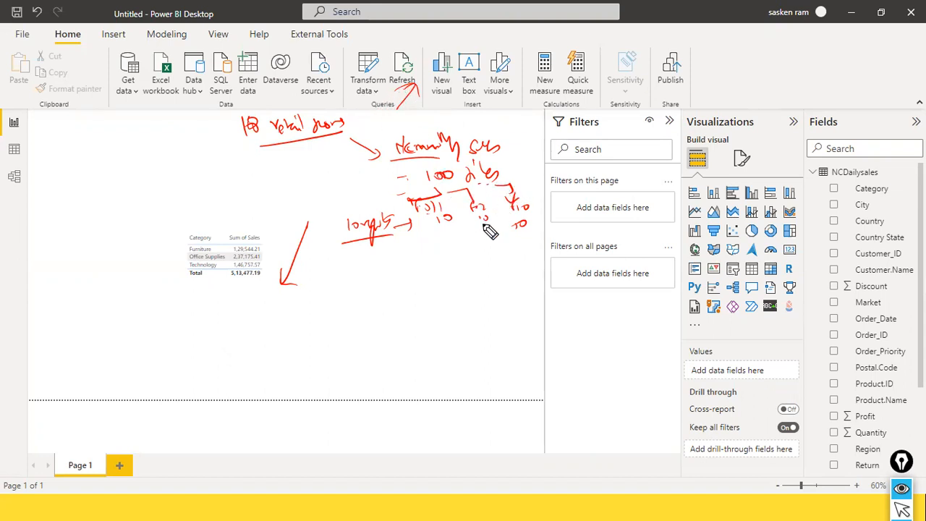
{"action": "mouse_move", "coordinate": [439, 254]}
{"action": "left_mouse_down"}
{"action": "mouse_move", "coordinate": [440, 267]}
{"action": "mouse_move", "coordinate": [499, 258]}
{"action": "left_mouse_up"}
{"action": "left_click_drag", "start_coordinate": [442, 286], "coordinate": [486, 274]}
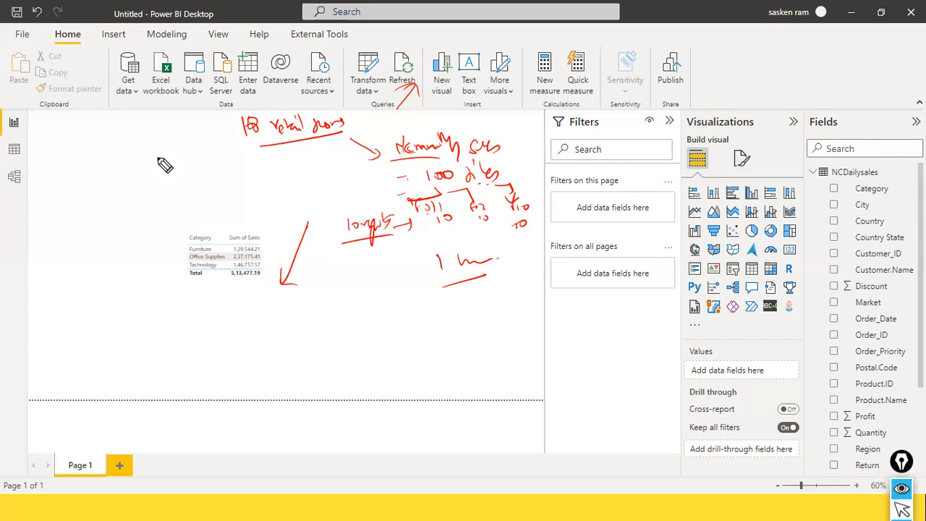
{"action": "key", "text": "ctrl+shift+7"}
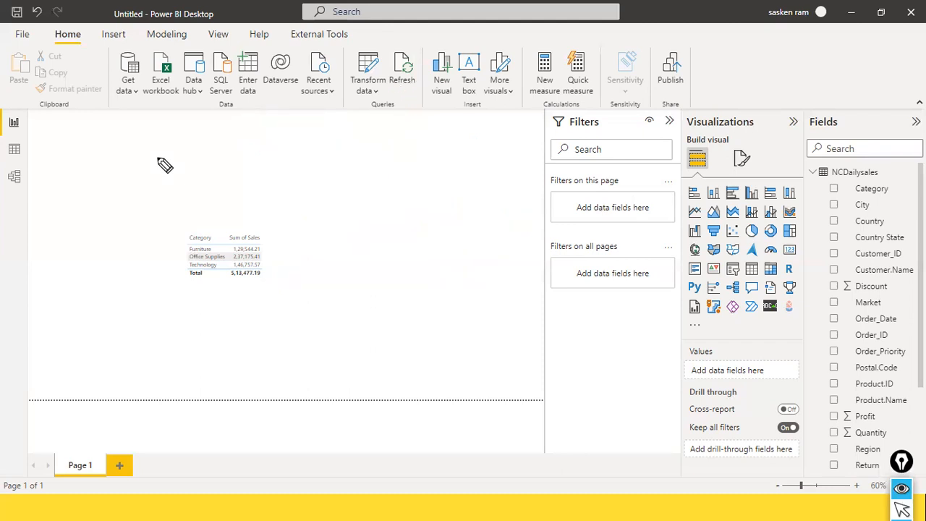
{"action": "key", "text": "ctrl+shift+2"}
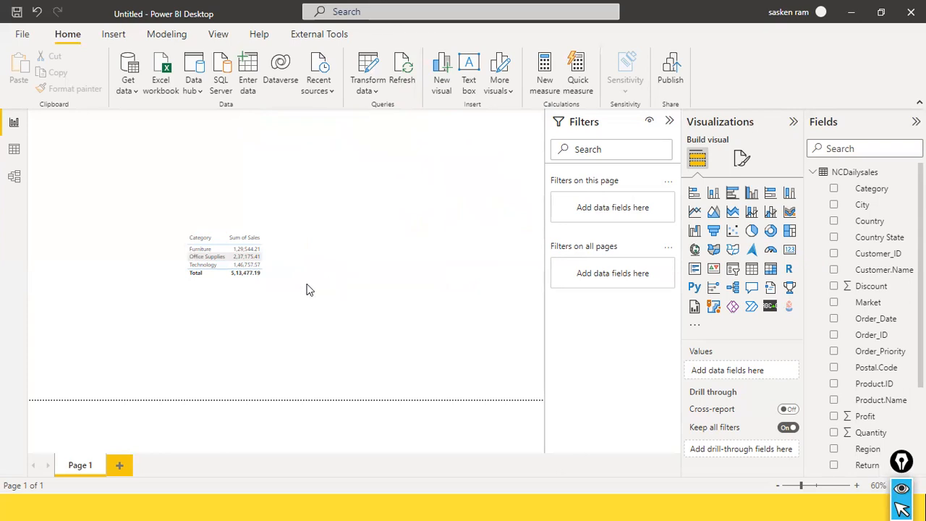
Open the Power Query Editor and examine the formulas of NCDailysales' Changed Type and Removed Columns steps.
{"action": "left_click", "coordinate": [262, 283]}
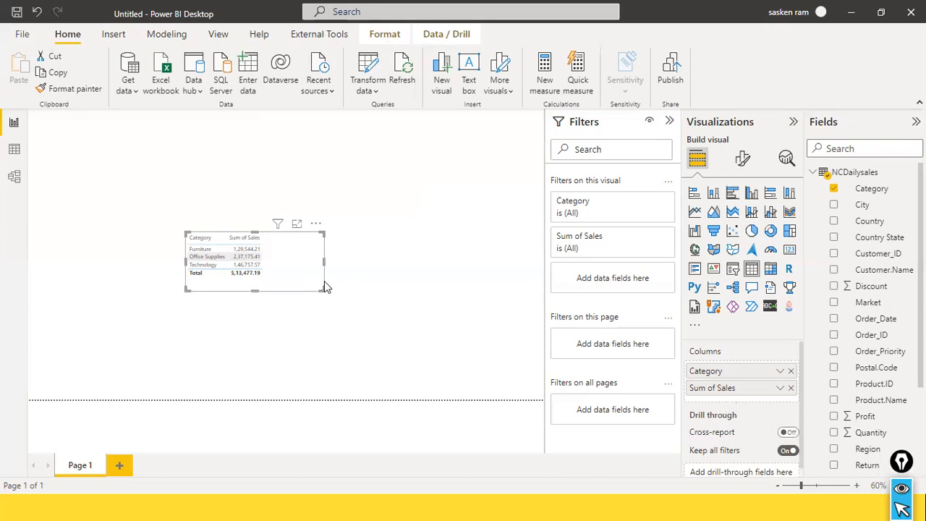
{"action": "left_click", "coordinate": [376, 91]}
{"action": "left_click", "coordinate": [386, 116]}
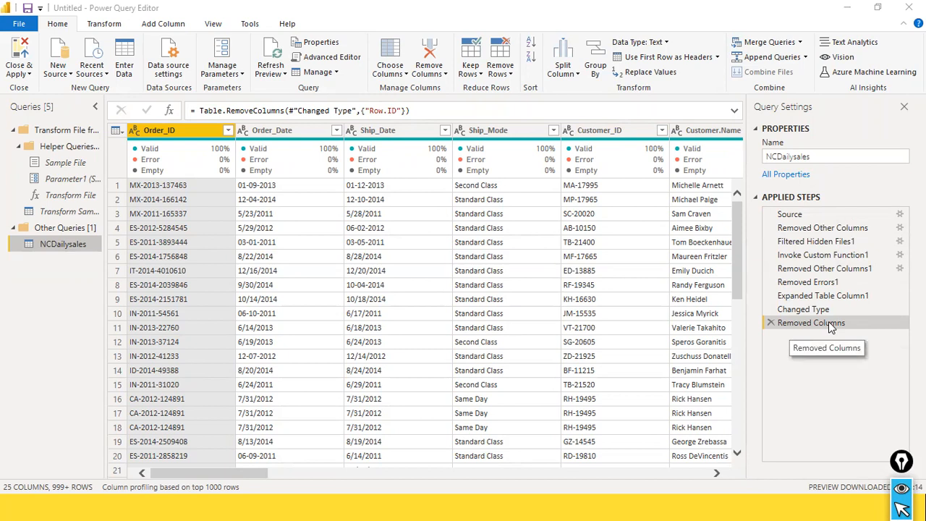
{"action": "left_click", "coordinate": [809, 311]}
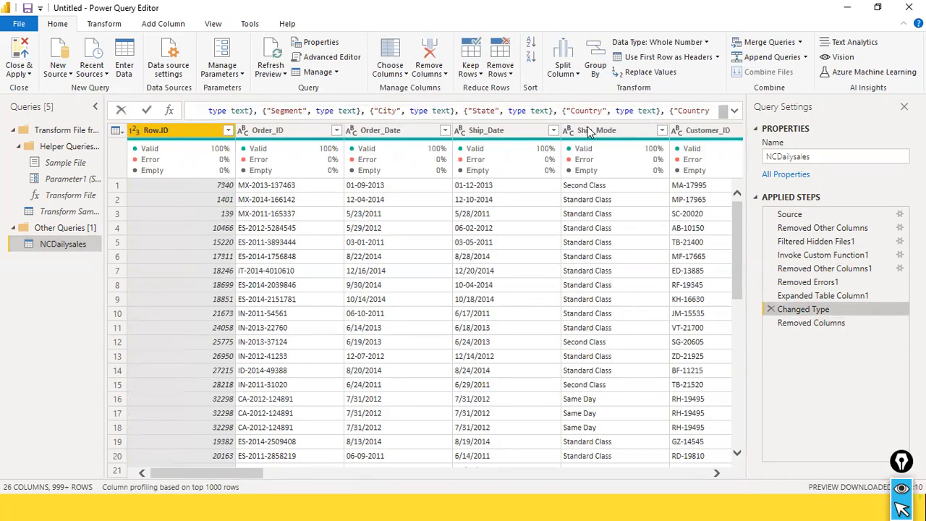
{"action": "left_click", "coordinate": [586, 114]}
{"action": "left_click", "coordinate": [521, 111]}
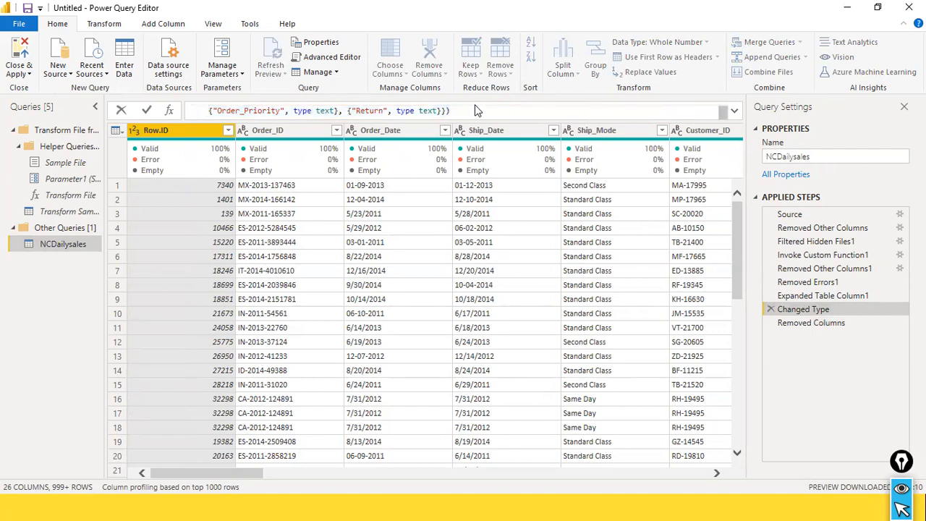
{"action": "left_click", "coordinate": [796, 325]}
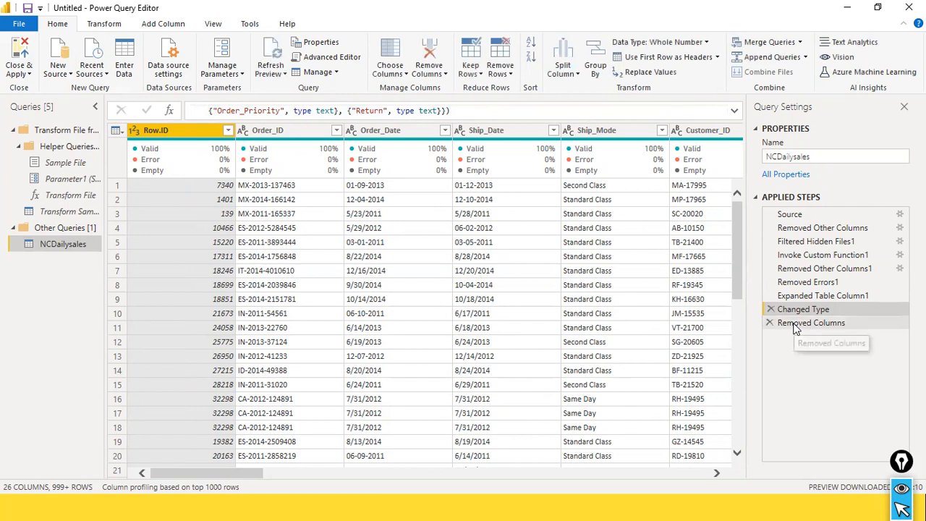
{"action": "left_click", "coordinate": [821, 326]}
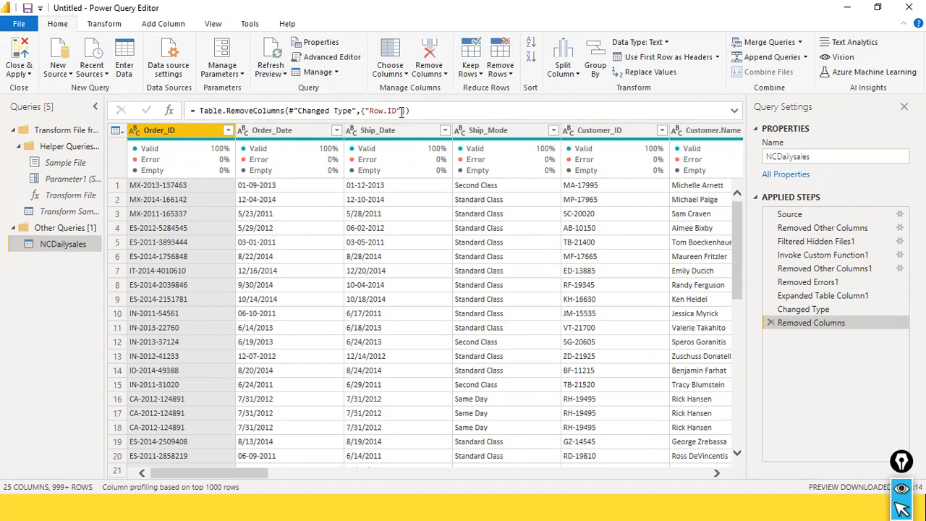
{"action": "left_click_drag", "start_coordinate": [414, 110], "coordinate": [210, 103]}
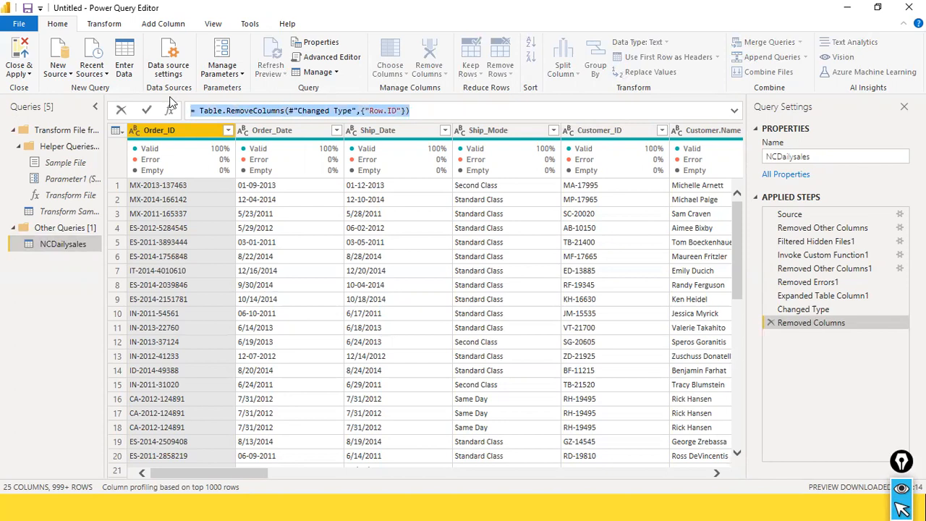
{"action": "left_click", "coordinate": [293, 111]}
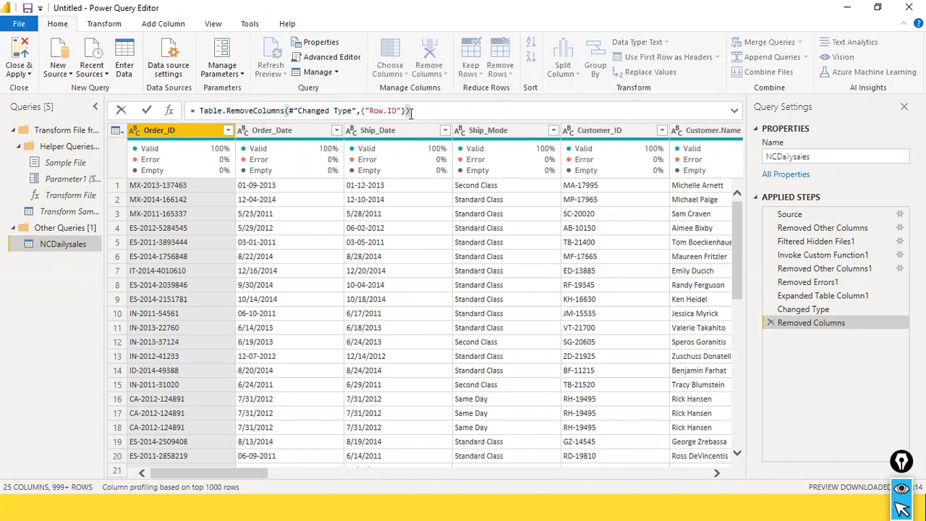
Review the query's Removed Other Columns and Source steps, then return to the Removed Columns step.
{"action": "left_click", "coordinate": [809, 233]}
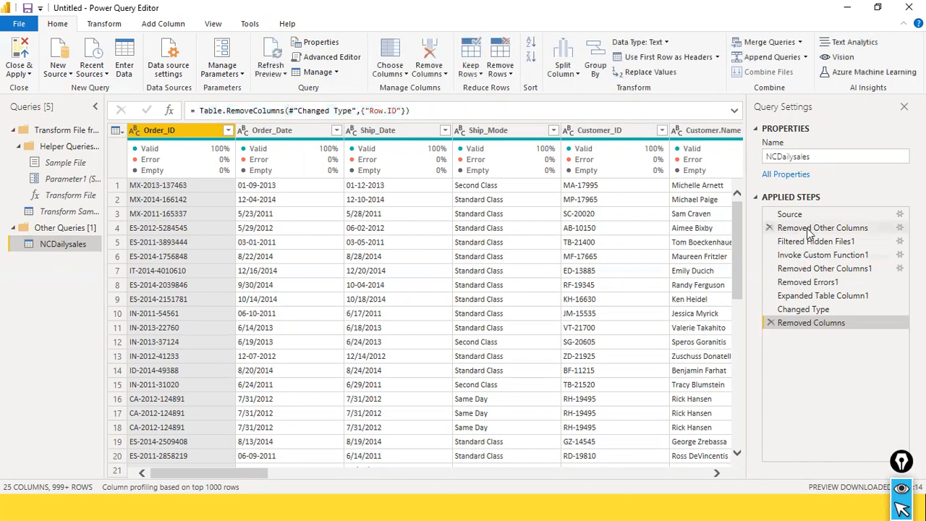
{"action": "left_click", "coordinate": [809, 229]}
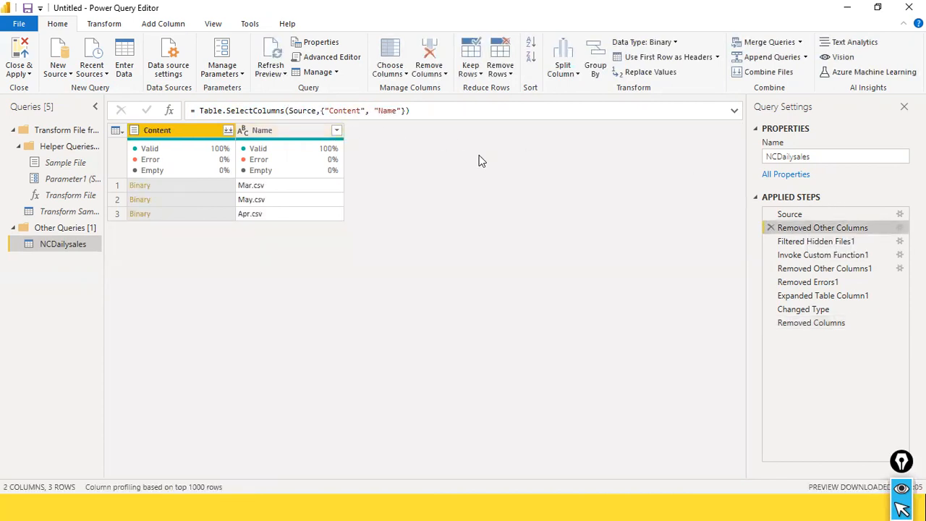
{"action": "left_click", "coordinate": [818, 212]}
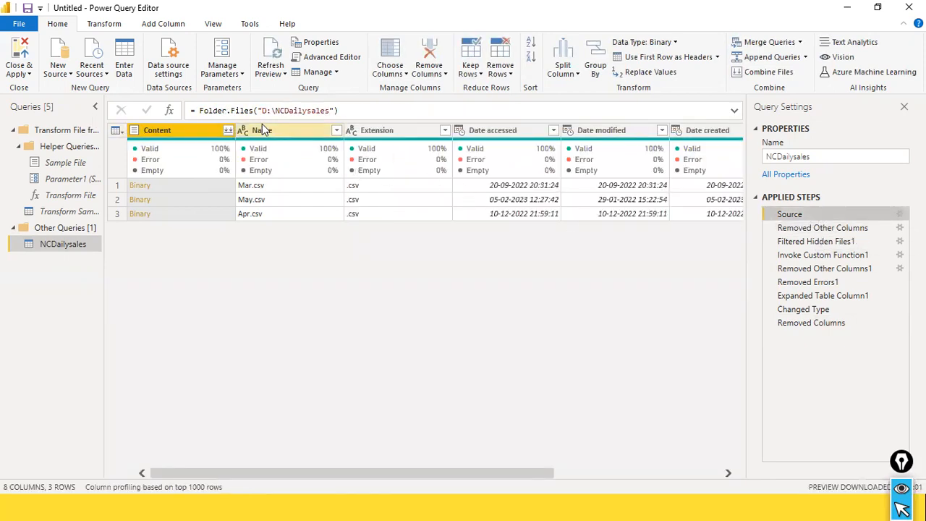
{"action": "left_click", "coordinate": [821, 228]}
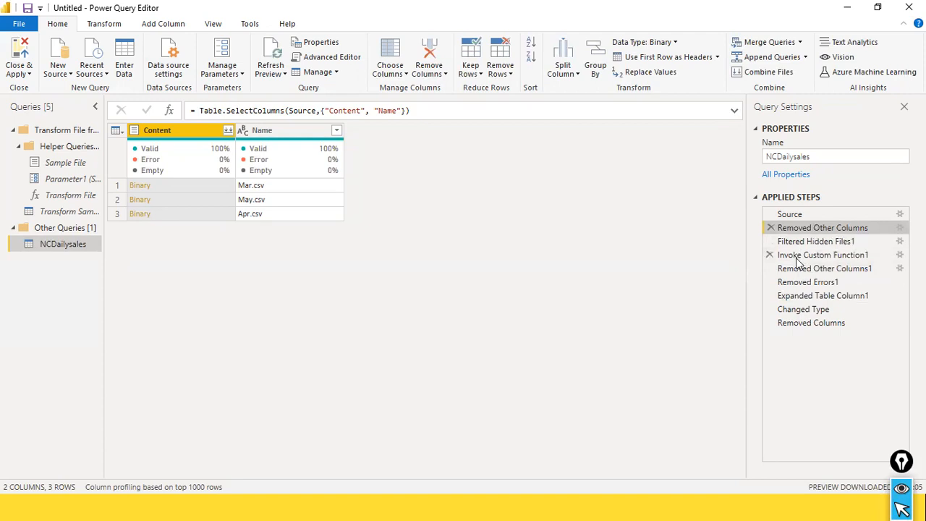
{"action": "left_click", "coordinate": [792, 324]}
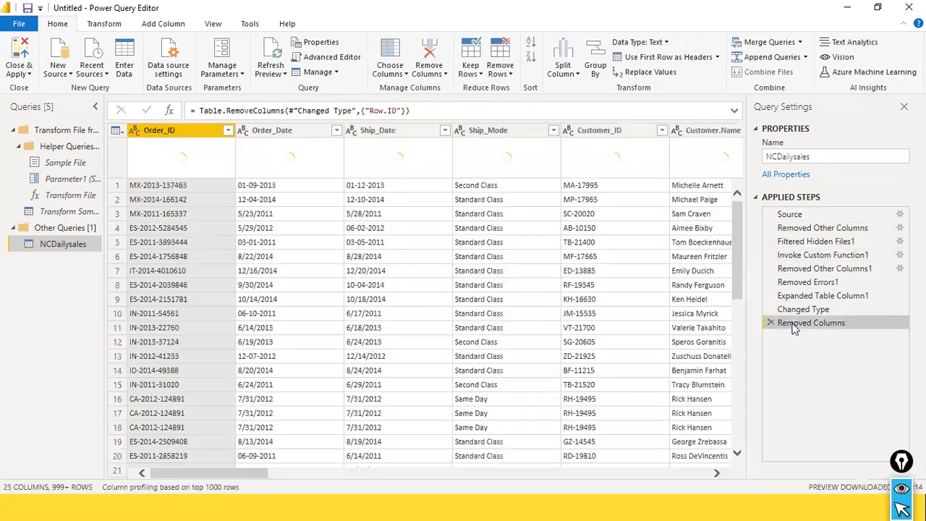
{"action": "left_click", "coordinate": [417, 112]}
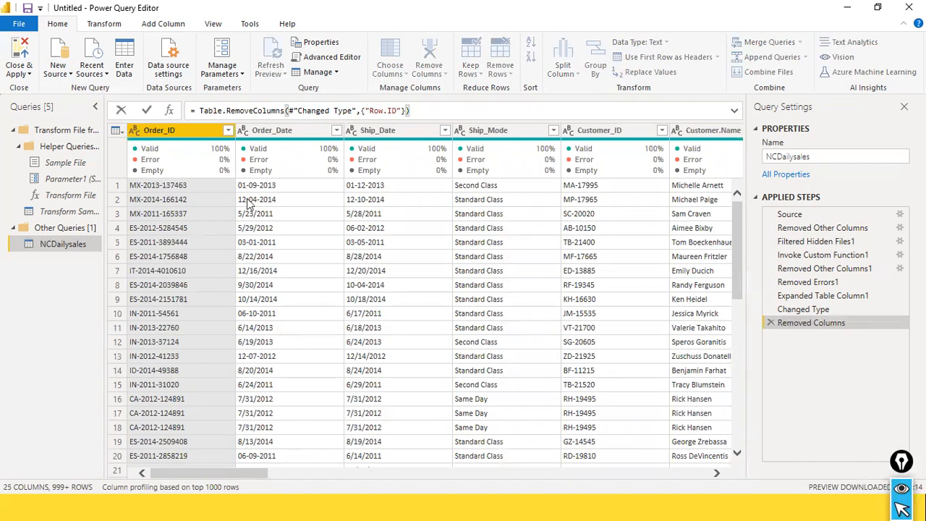
Switch to File Explorer, look inside the Apr subfolder of NCDailysales and return to the parent folder.
{"action": "key", "text": "alt+Tab"}
{"action": "key", "text": "Tab"}
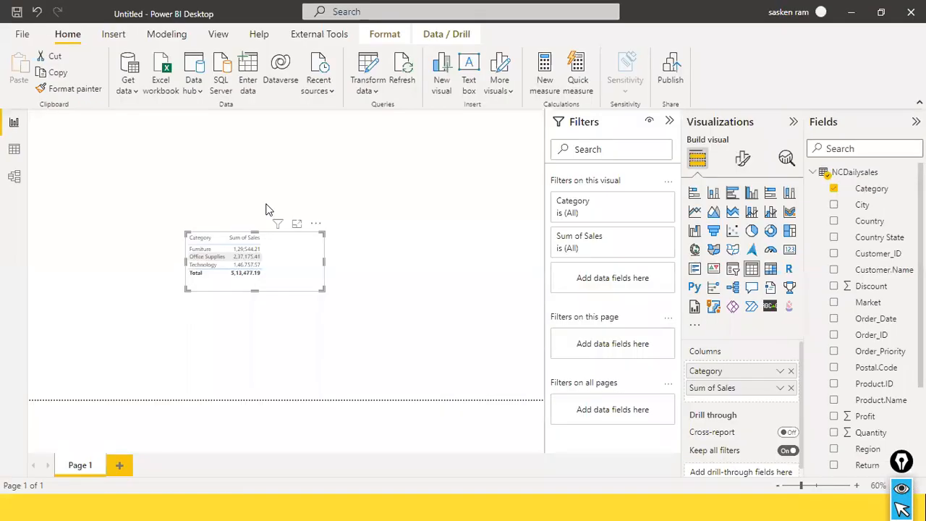
{"action": "key", "text": "alt+Tab"}
{"action": "key", "text": "Tab"}
{"action": "key", "text": "Tab"}
{"action": "key", "text": "Tab"}
{"action": "key", "text": "Tab"}
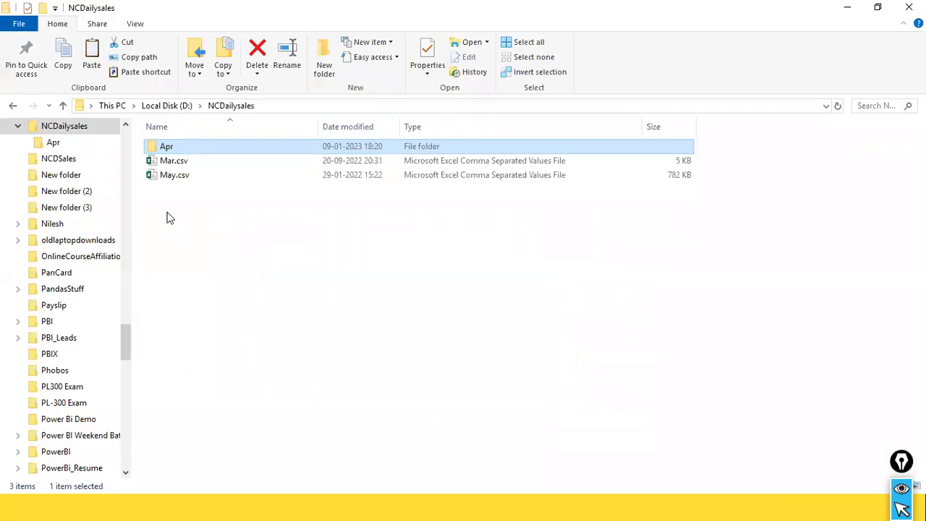
{"action": "left_click", "coordinate": [184, 176]}
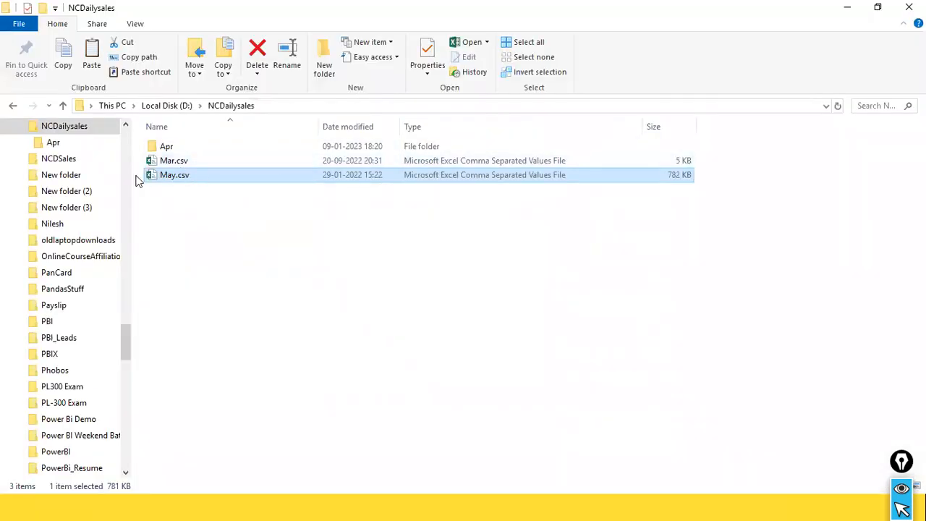
{"action": "double_click", "coordinate": [166, 147]}
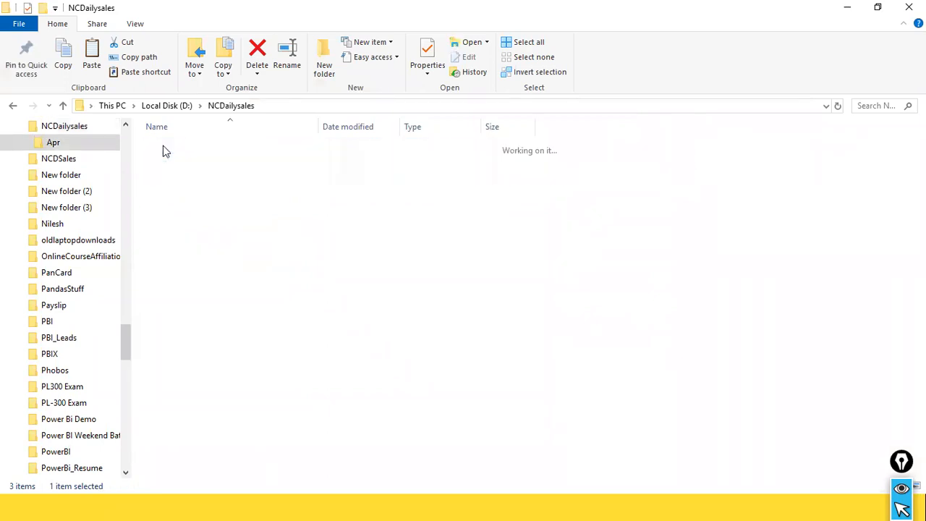
{"action": "left_click", "coordinate": [216, 108]}
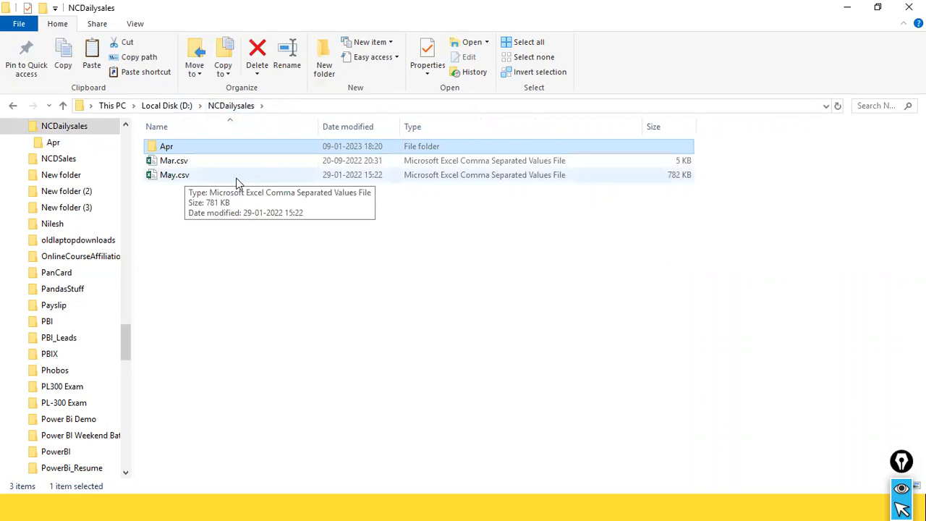
Compare the May.csv file in NCDailysales with the Sales by Category table in Power BI Desktop.
{"action": "key", "text": "alt+Tab"}
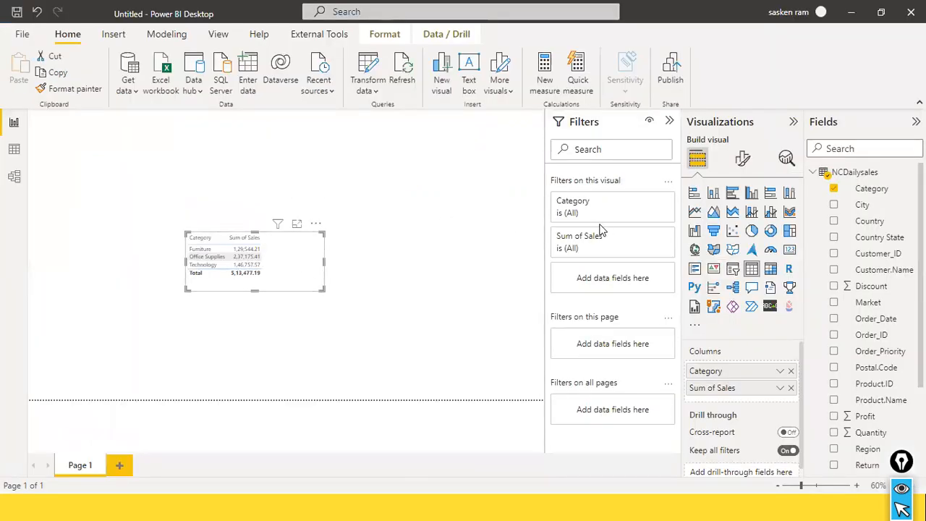
{"action": "key", "text": "alt+Tab"}
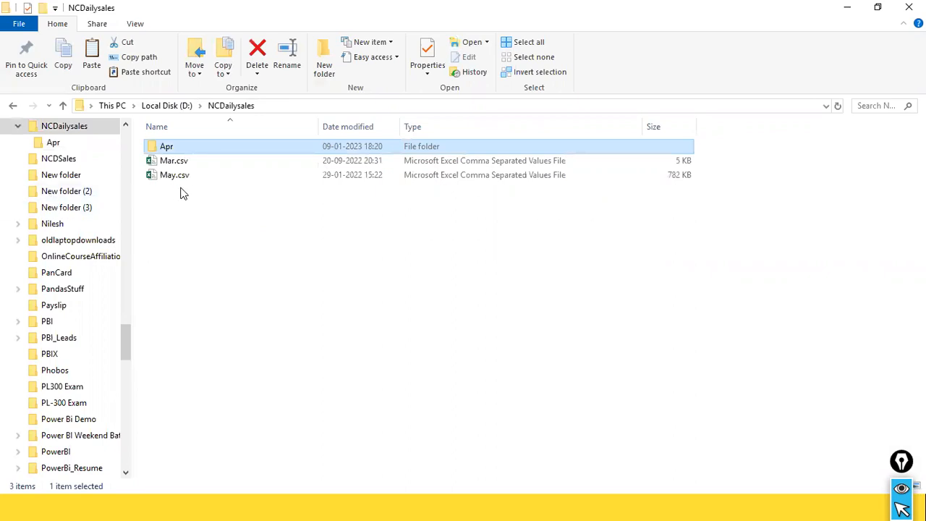
{"action": "key", "text": "alt+Tab"}
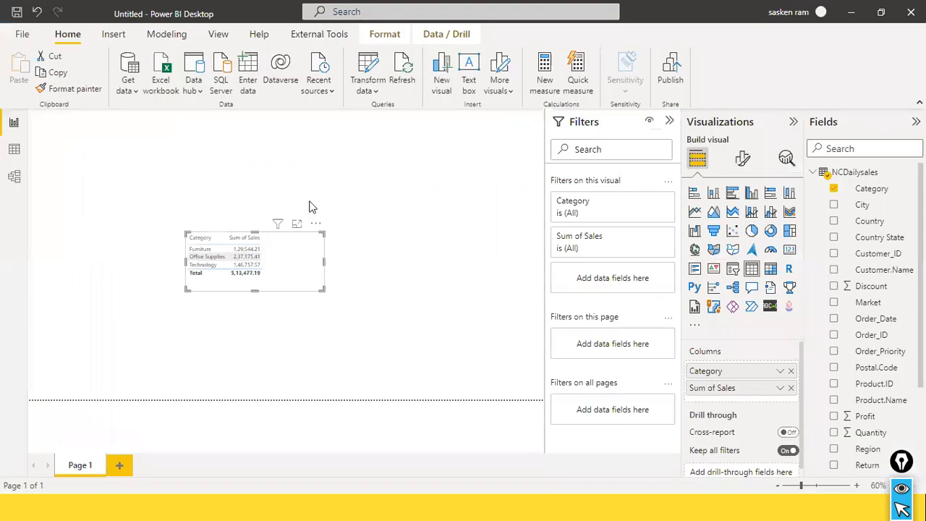
{"action": "left_click", "coordinate": [390, 153]}
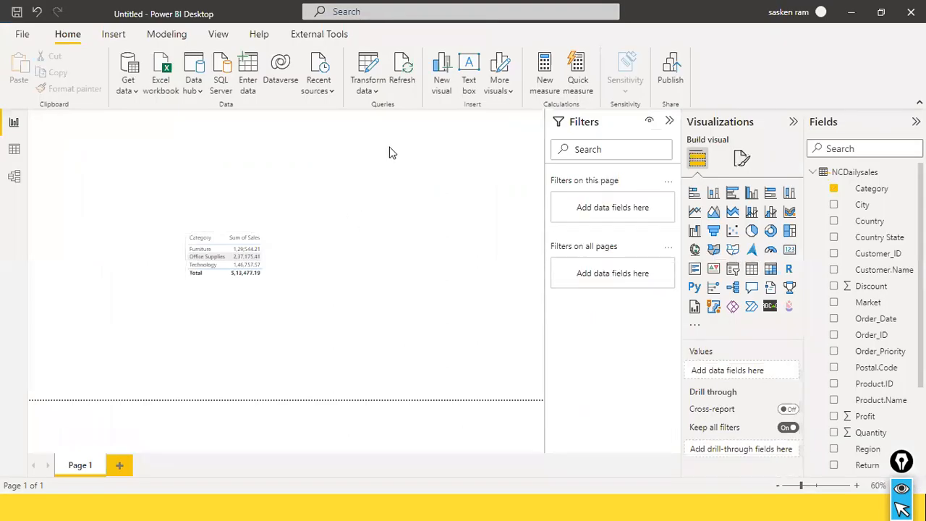
{"action": "left_click", "coordinate": [231, 260]}
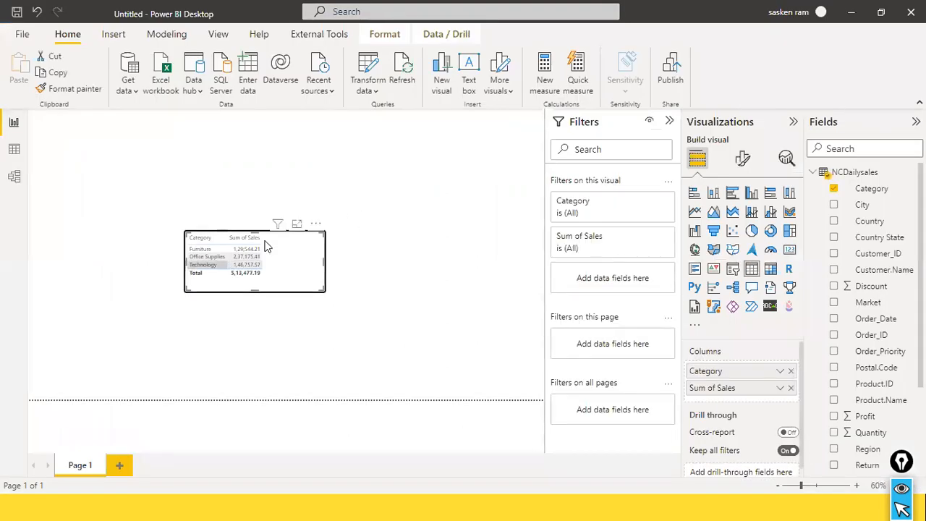
{"action": "key", "text": "alt+Tab"}
{"action": "left_click", "coordinate": [184, 175]}
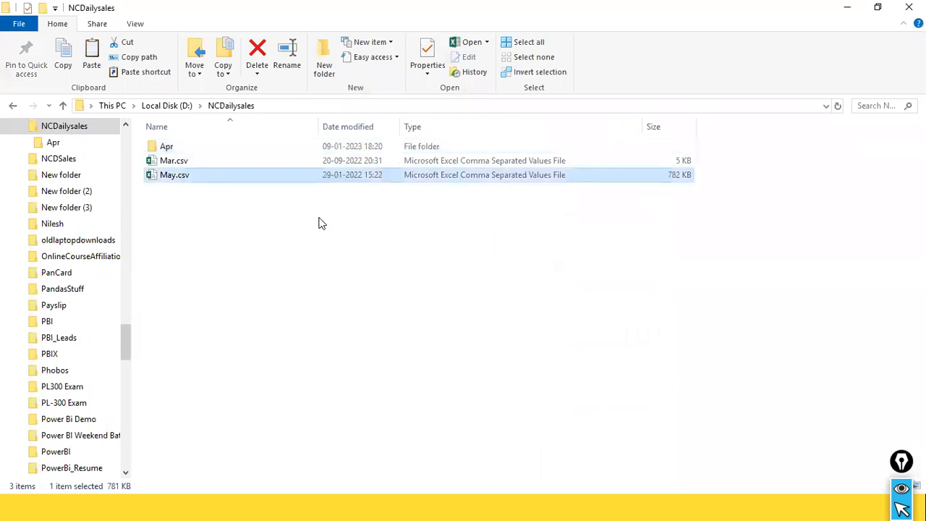
{"action": "key", "text": "alt+Tab"}
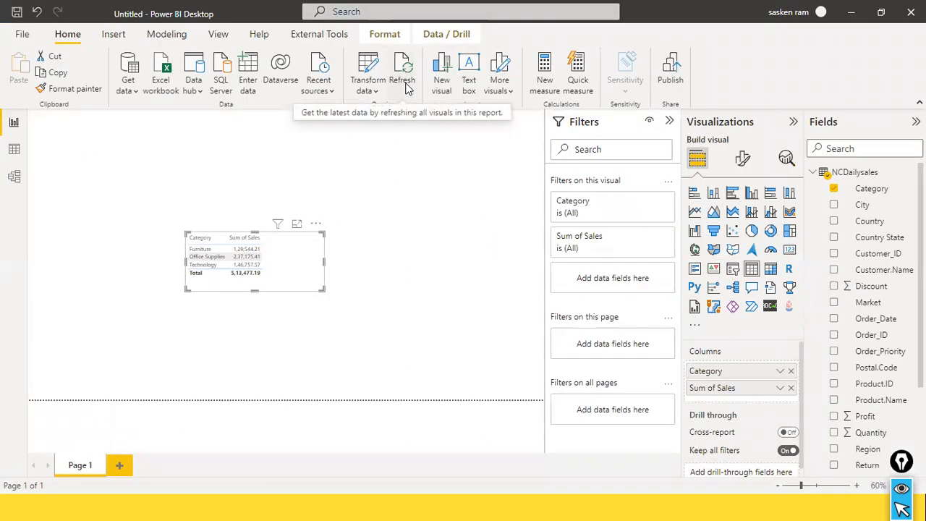
{"action": "key", "text": "alt+Tab"}
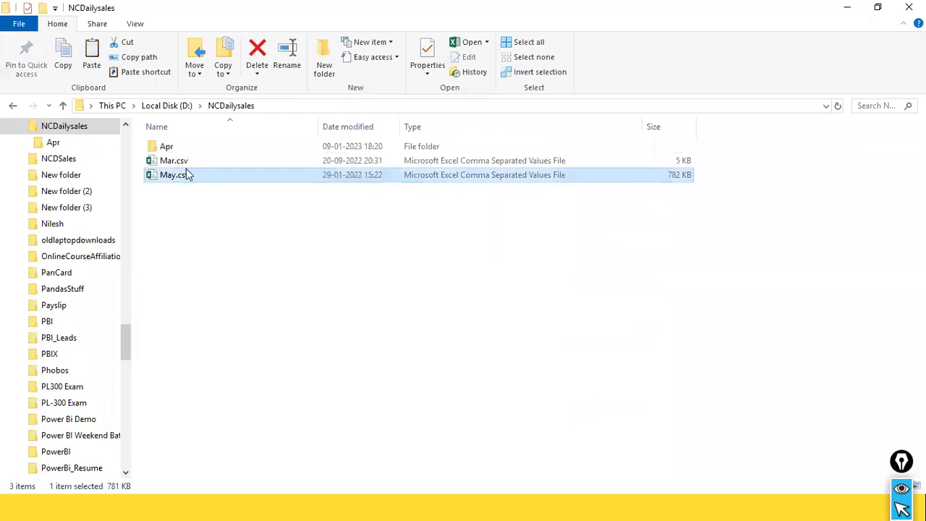
{"action": "key", "text": "alt+Tab"}
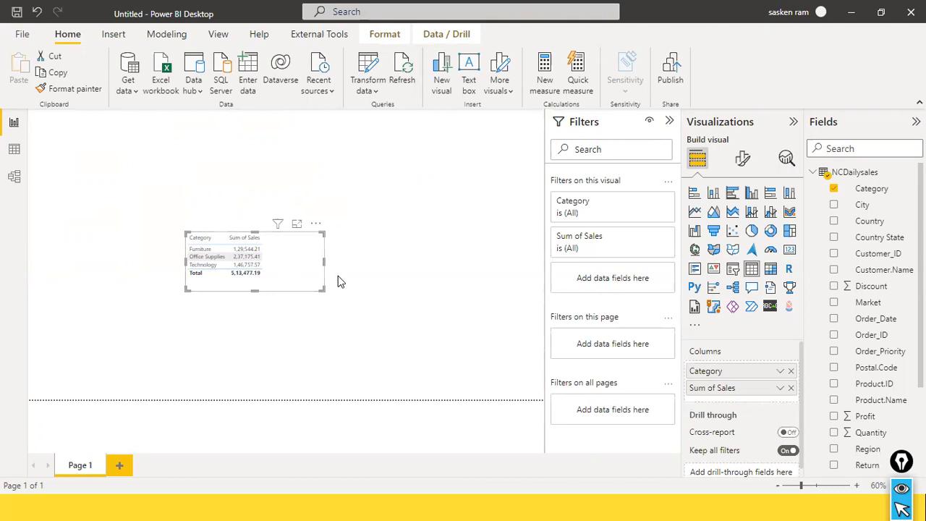
Switch to the Power Query Editor and review the Changed Type and Removed Columns steps of the NCDailysales query.
{"action": "key", "text": "alt+Tab"}
{"action": "key", "text": "alt+Tab"}
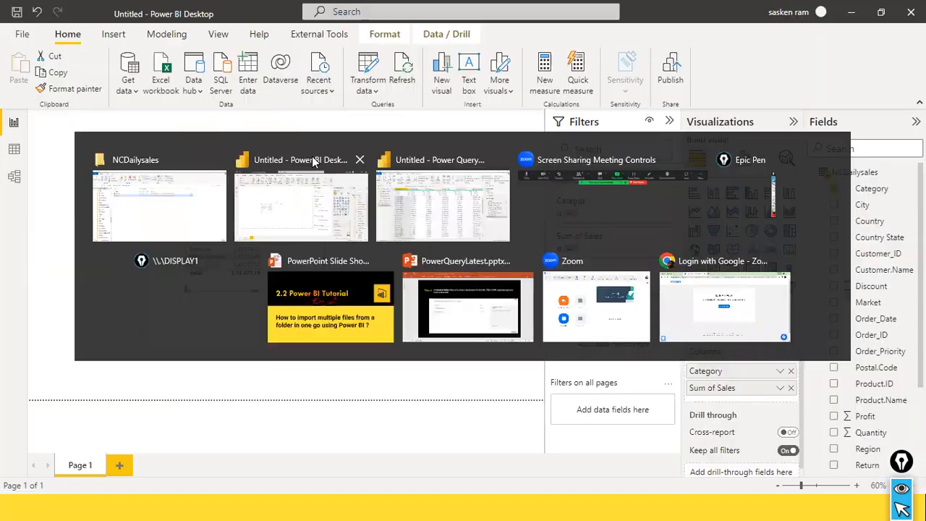
{"action": "left_click", "coordinate": [377, 91]}
{"action": "left_click", "coordinate": [384, 114]}
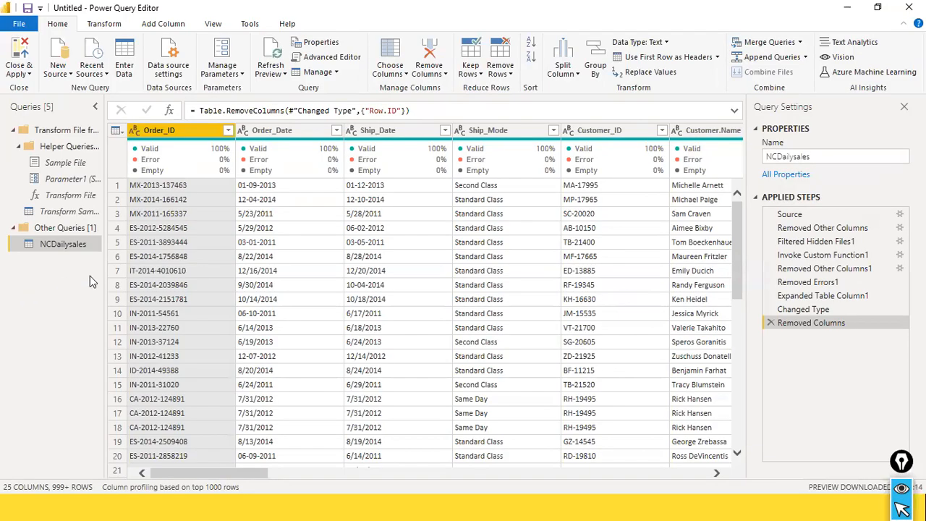
{"action": "left_click", "coordinate": [795, 309]}
{"action": "left_click", "coordinate": [796, 323]}
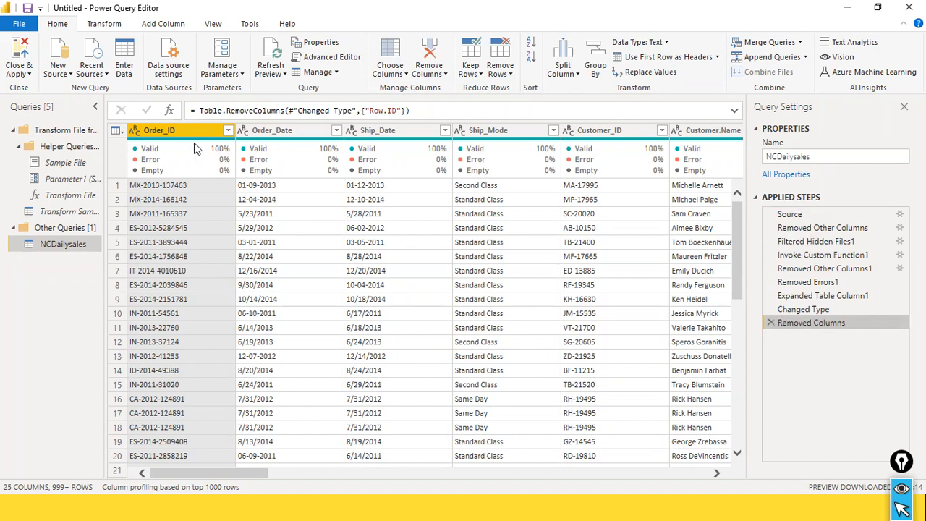
Open May.csv from the NCDailysales folder to inspect its columns, close it, and return to the Power BI Desktop report.
{"action": "key", "text": "alt+Tab"}
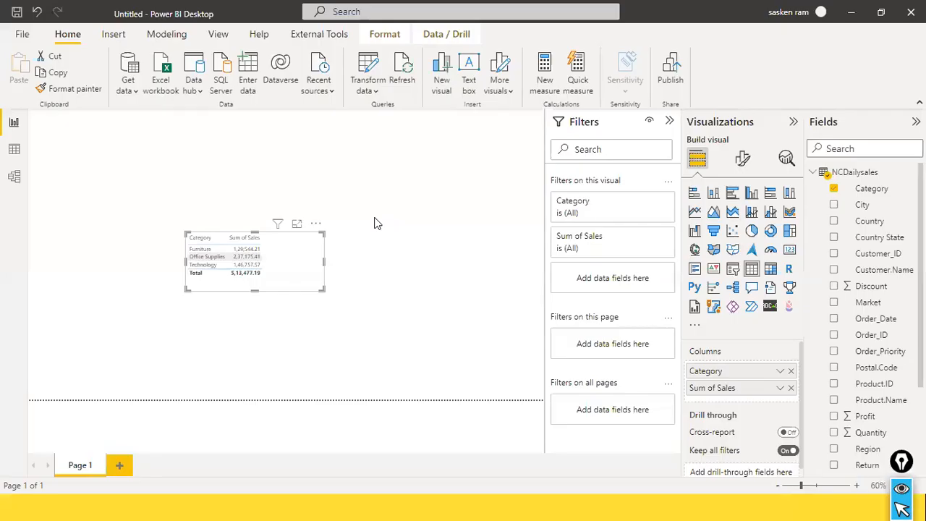
{"action": "key", "text": "alt+Tab"}
{"action": "key", "text": "Tab"}
{"action": "double_click", "coordinate": [168, 176]}
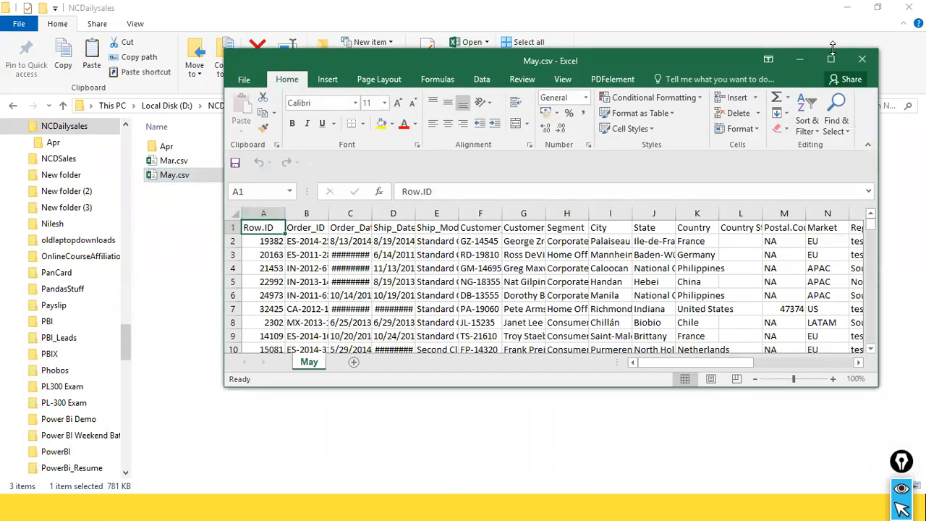
{"action": "left_click", "coordinate": [872, 61]}
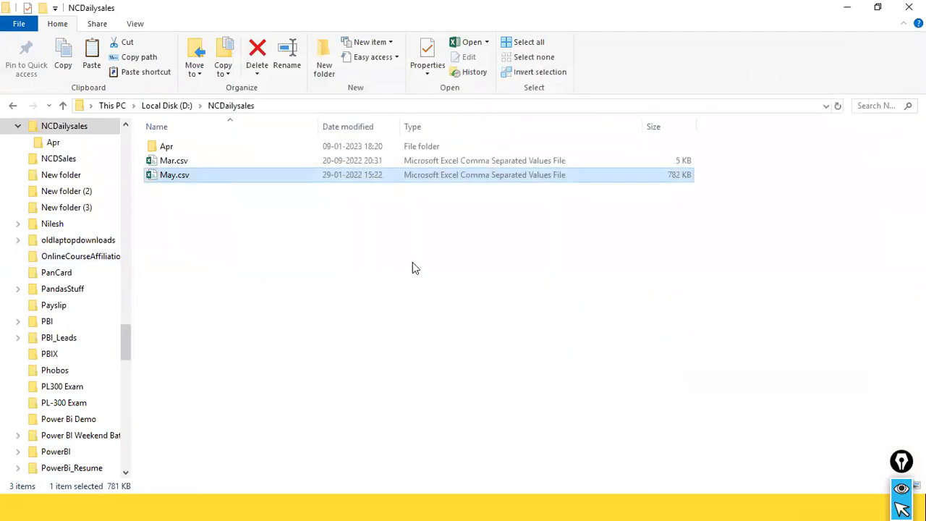
{"action": "key", "text": "alt+Tab"}
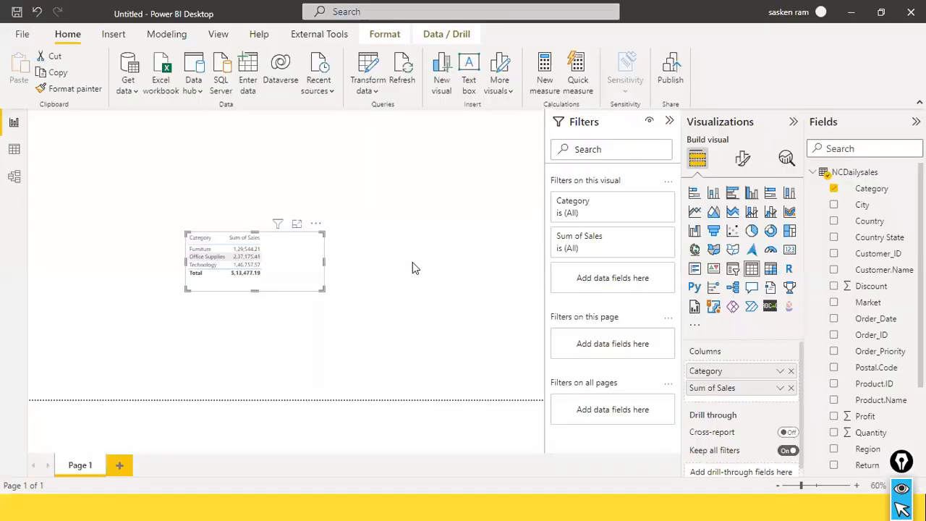
{"action": "left_click", "coordinate": [413, 268]}
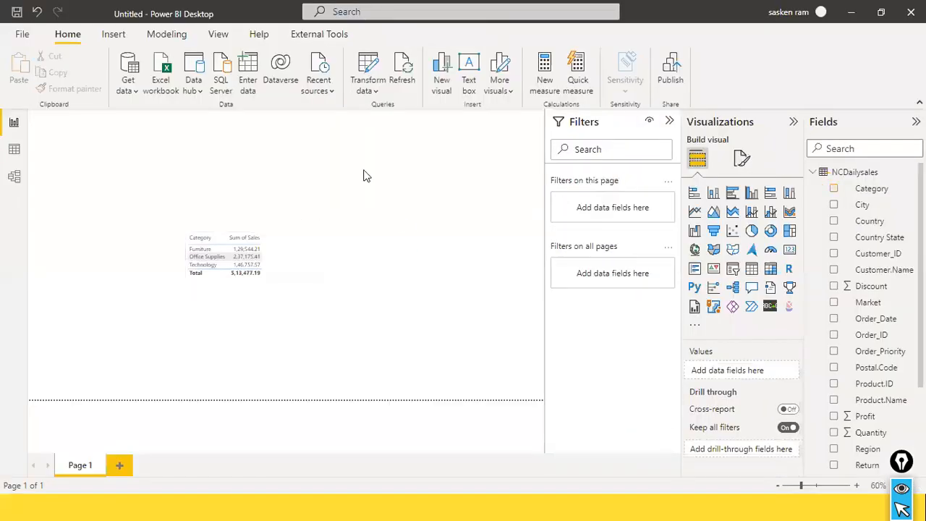
Review the NCDailysales query in the Power Query Editor, the Sales by Category report and the NCDailysales folder in File Explorer.
{"action": "key", "text": "alt+Tab"}
{"action": "key", "text": "alt+Tab"}
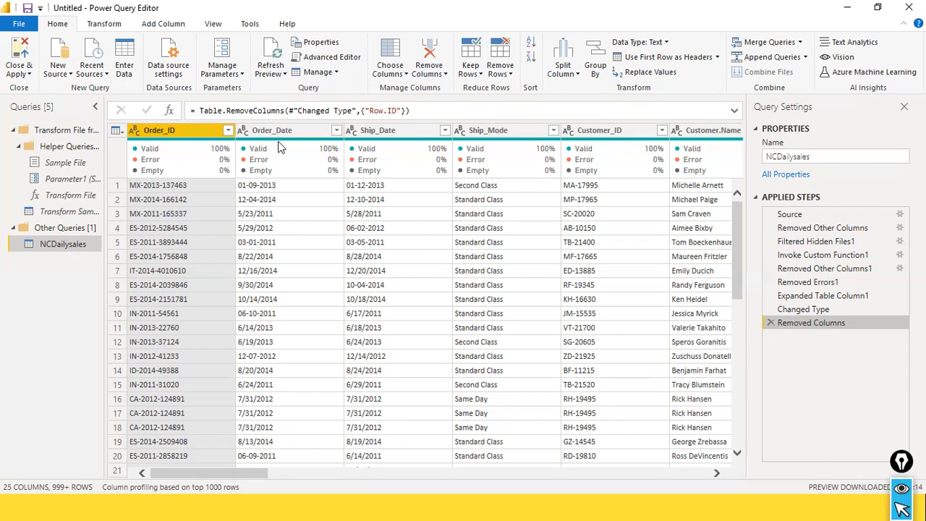
{"action": "mouse_move", "coordinate": [282, 147]}
{"action": "key", "text": "alt+Tab"}
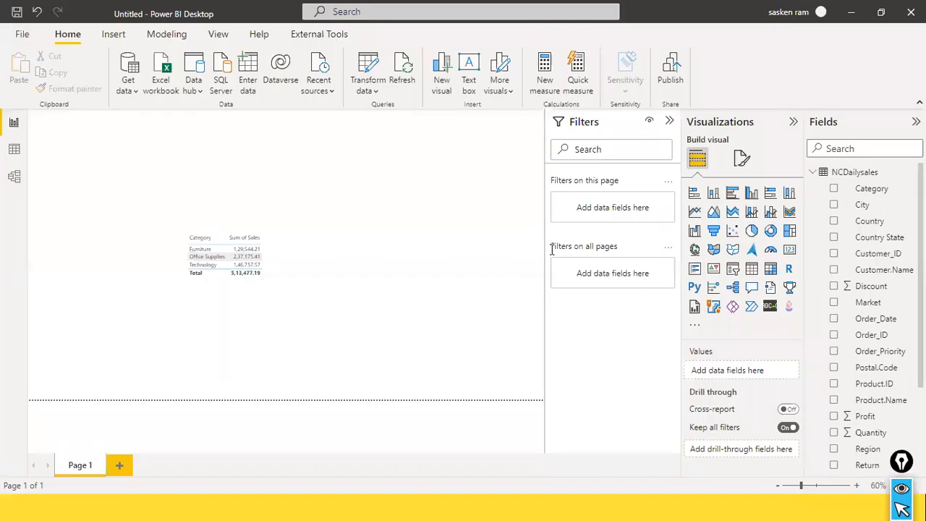
{"action": "key", "text": "alt+Tab"}
{"action": "key", "text": "Tab"}
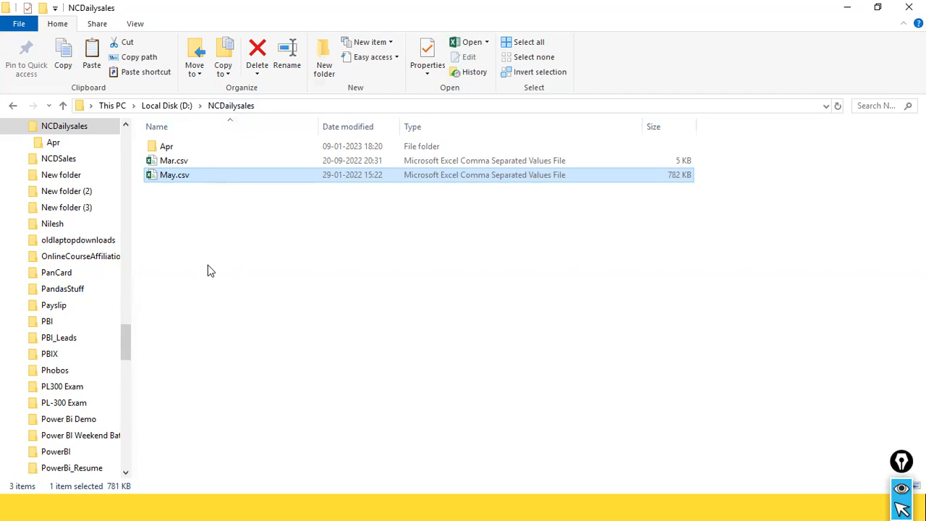
Switch to Power BI Desktop and start a new data connection of the Folder type.
{"action": "key", "text": "alt+Tab"}
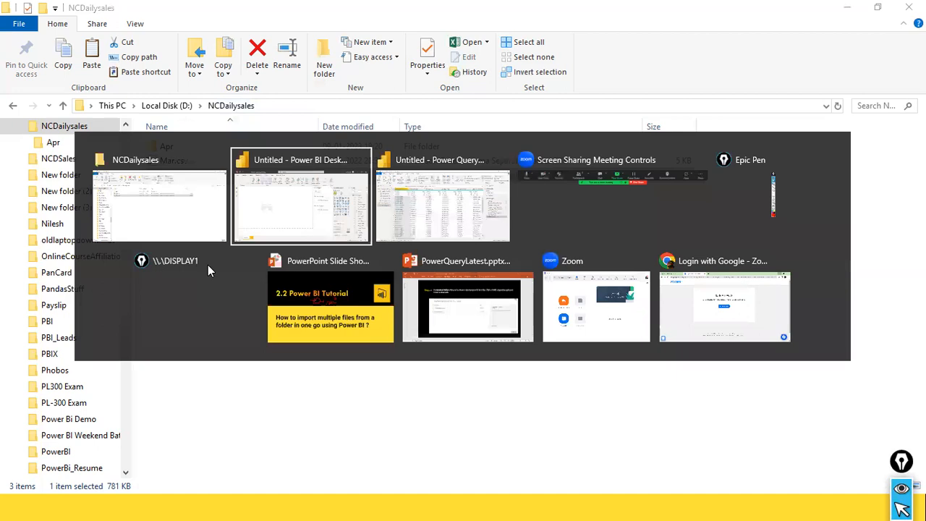
{"action": "left_click", "coordinate": [125, 92]}
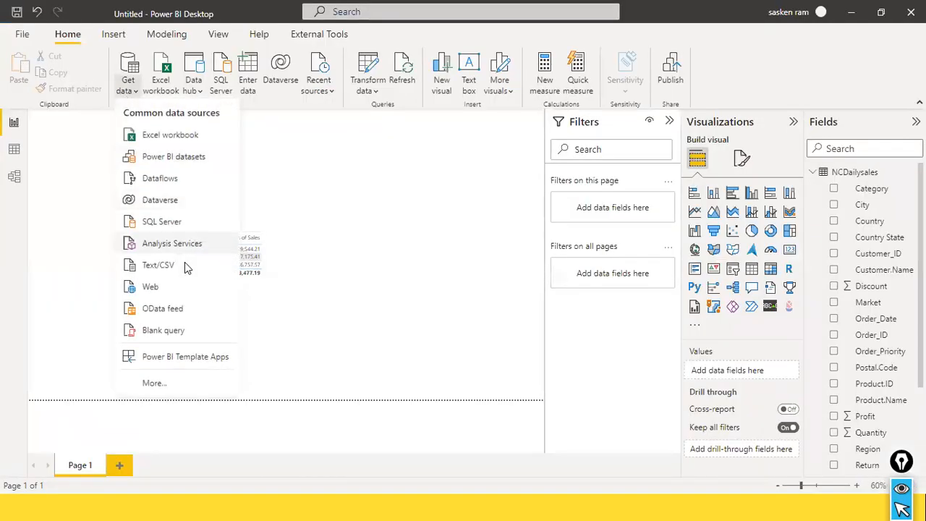
{"action": "left_click", "coordinate": [172, 382]}
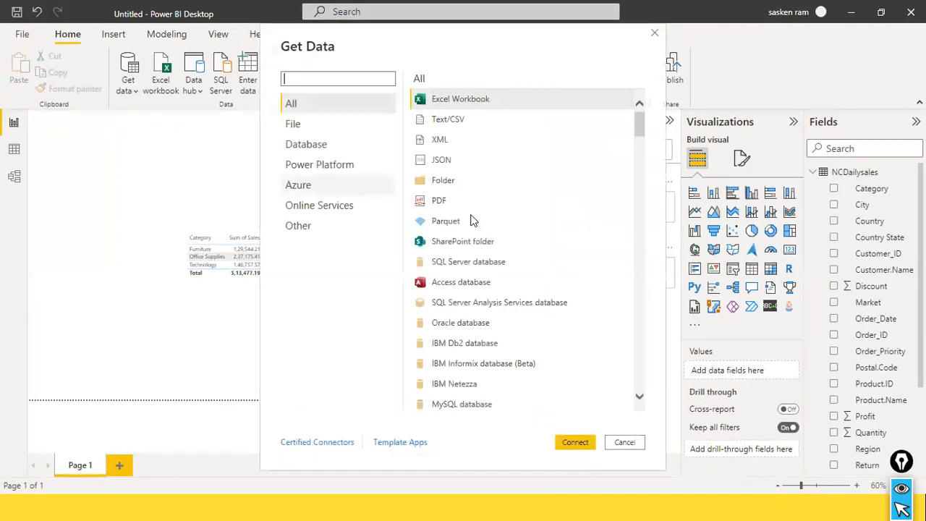
{"action": "key", "text": "Escape"}
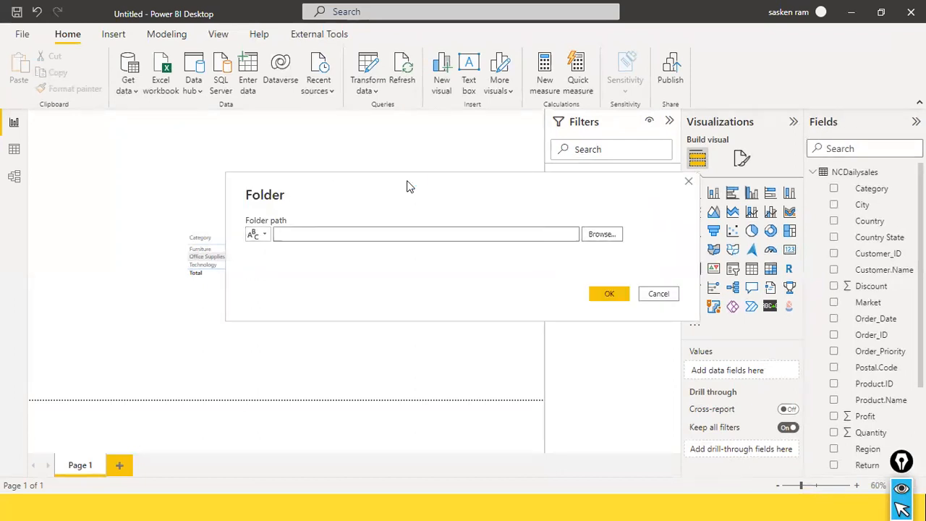
Set the folder path to D:\NCDailysales, copied from File Explorer, and open its file list for transformation in the Power Query Editor.
{"action": "key", "text": "alt+Tab"}
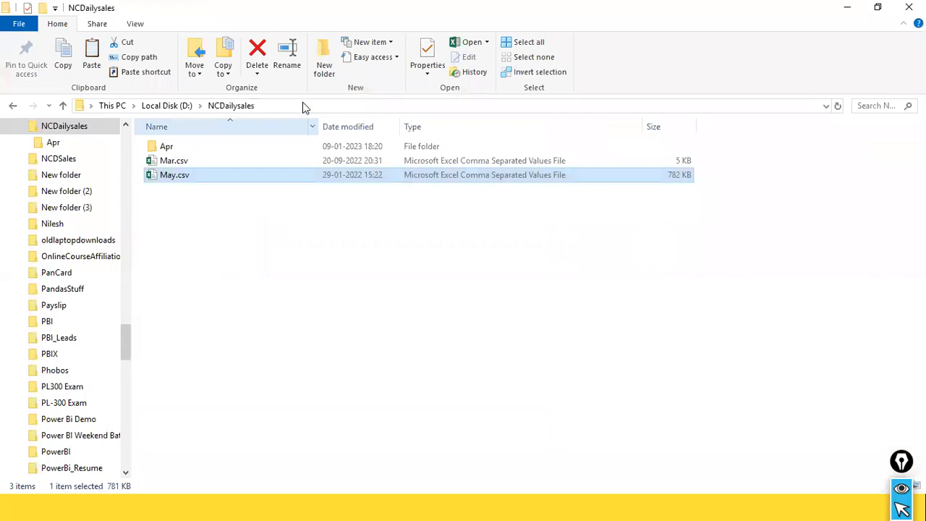
{"action": "left_click", "coordinate": [303, 106]}
{"action": "key", "text": "ctrl+c"}
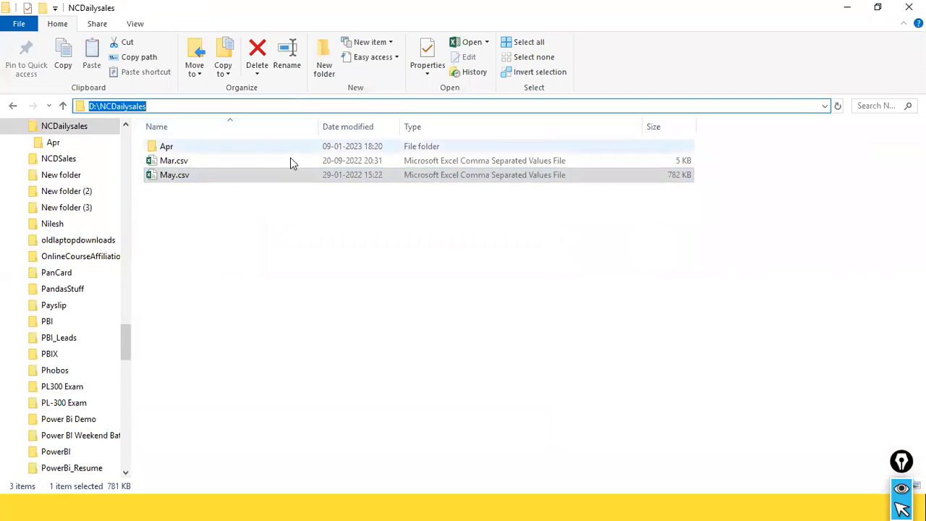
{"action": "key", "text": "alt+Tab"}
{"action": "key", "text": "ctrl+v"}
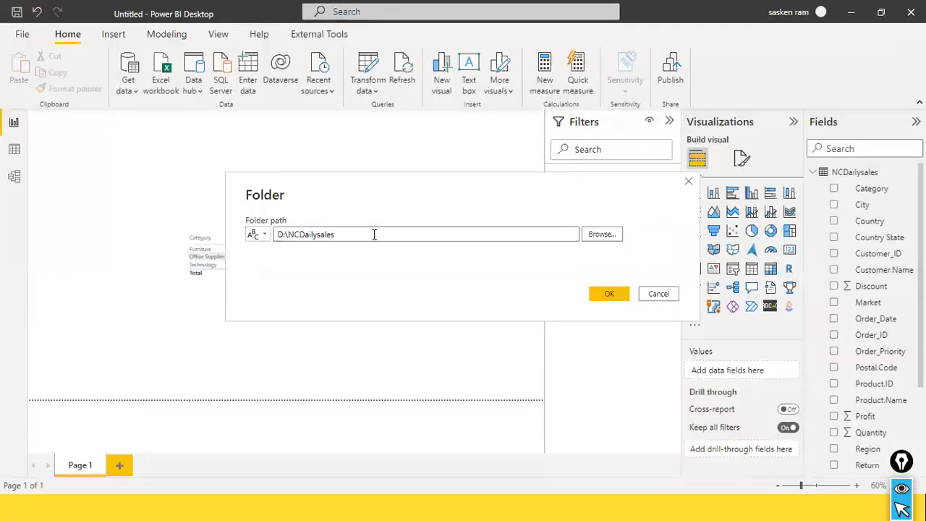
{"action": "left_click", "coordinate": [612, 293]}
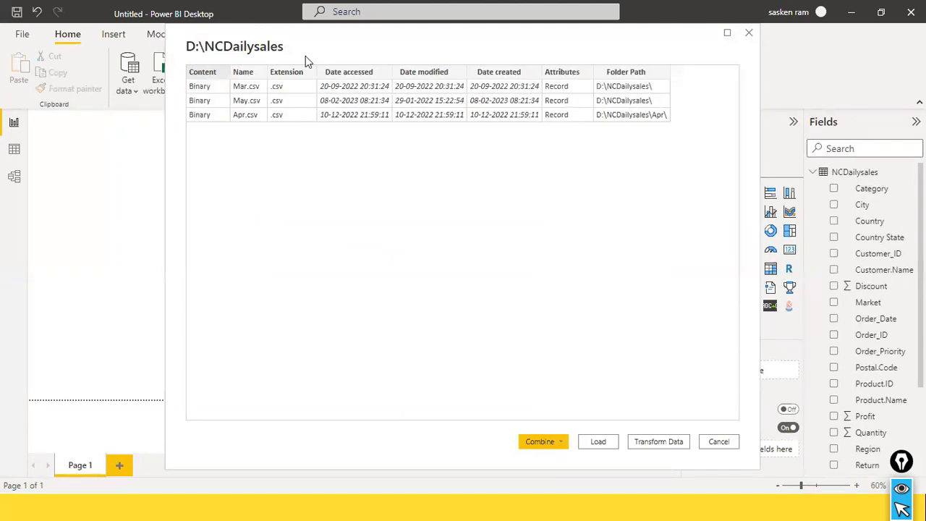
{"action": "left_click", "coordinate": [609, 479]}
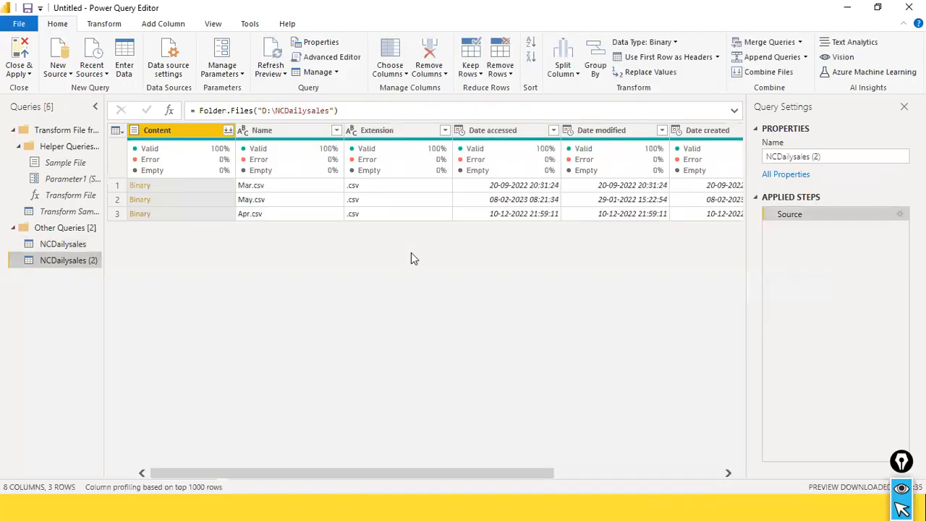
Filter the Name column of the NCDailysales (2) query to exclude May.csv.
{"action": "left_click", "coordinate": [338, 132]}
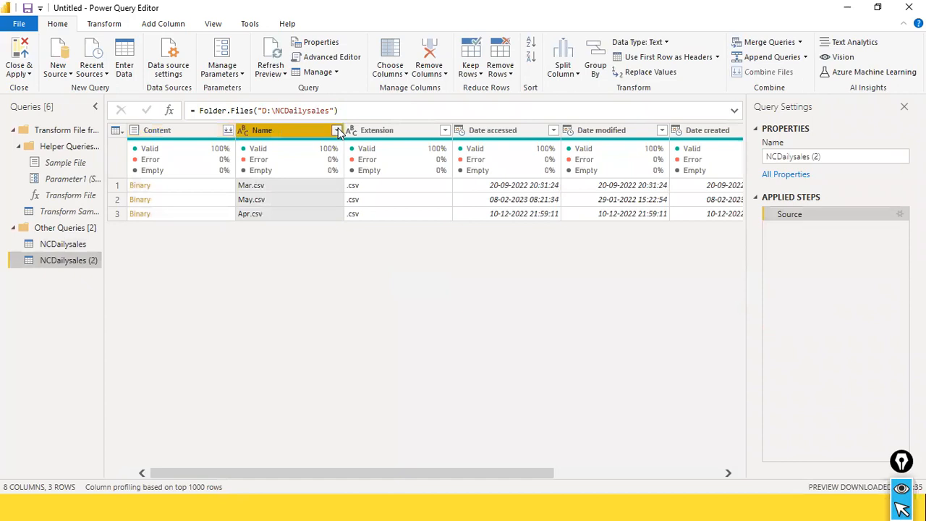
{"action": "left_click", "coordinate": [337, 131]}
{"action": "left_click", "coordinate": [146, 313]}
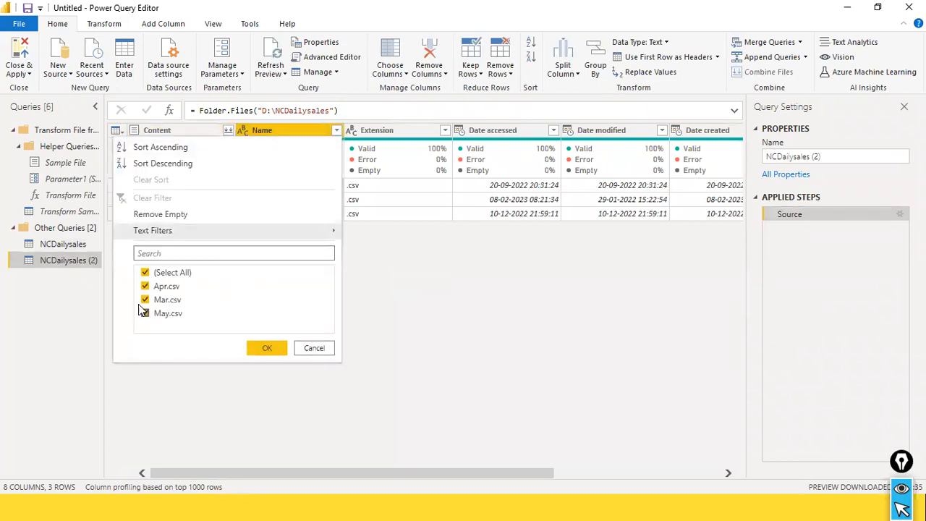
{"action": "left_click", "coordinate": [145, 313]}
{"action": "left_click", "coordinate": [254, 348]}
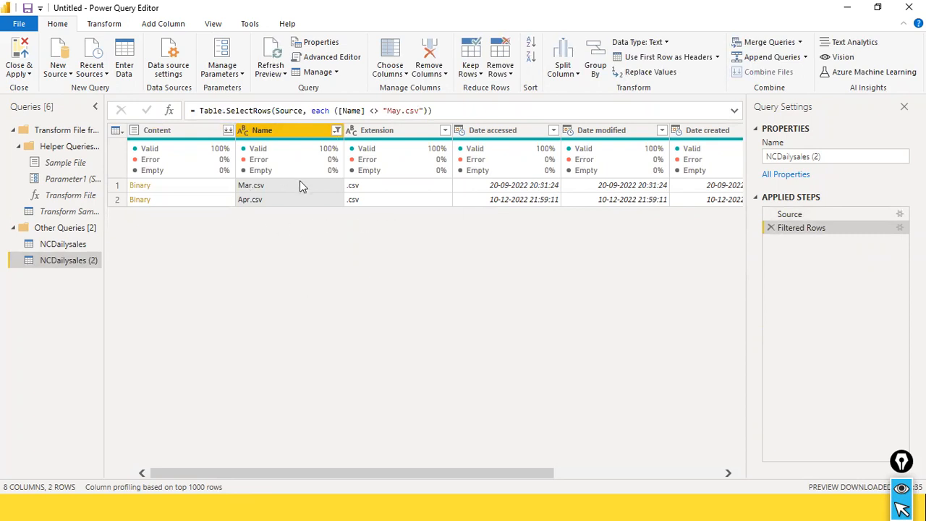
Include May.csv again in the Name column's filter of the NCDailysales (2) query.
{"action": "left_click", "coordinate": [337, 130]}
{"action": "left_click", "coordinate": [144, 313]}
{"action": "left_click", "coordinate": [262, 345]}
Check the Power BI Desktop report against the files in the NCDailysales folder, ending back on the report.
{"action": "key", "text": "alt+Tab"}
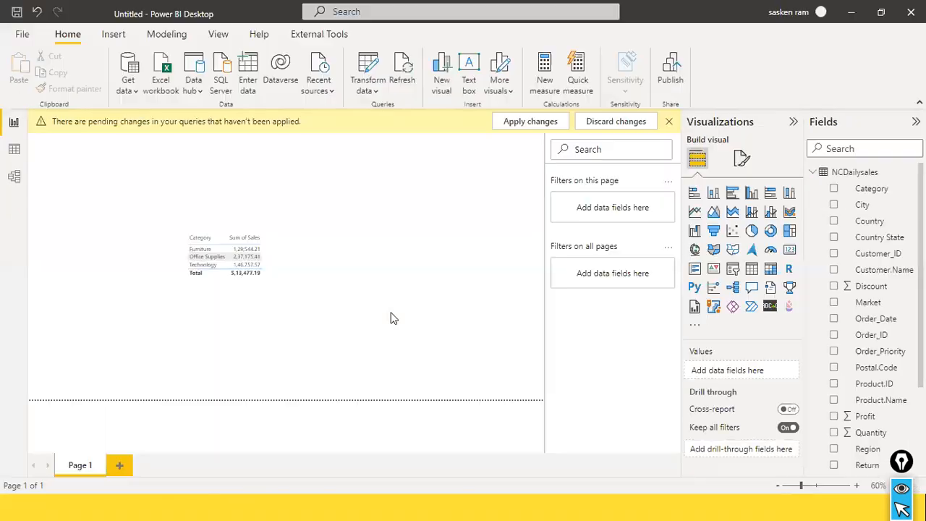
{"action": "key", "text": "alt+Tab"}
{"action": "key", "text": "Tab"}
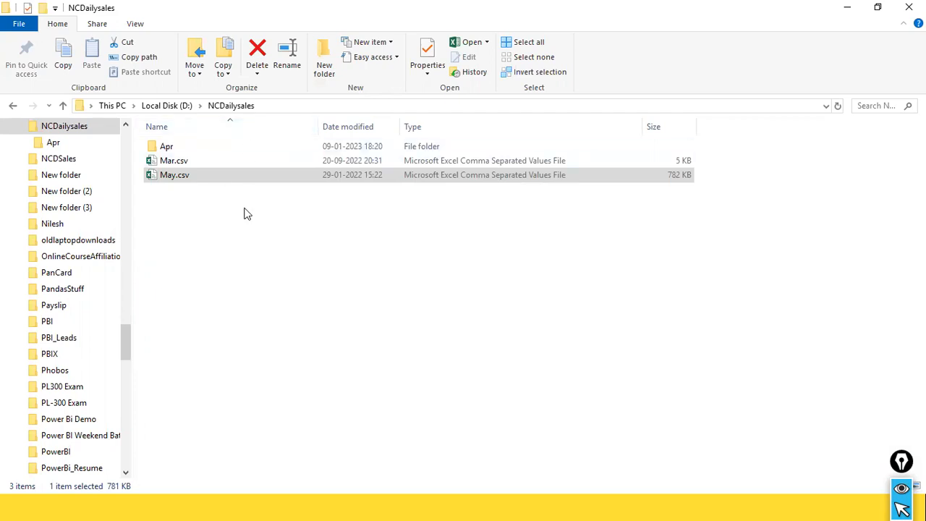
{"action": "key", "text": "alt"}
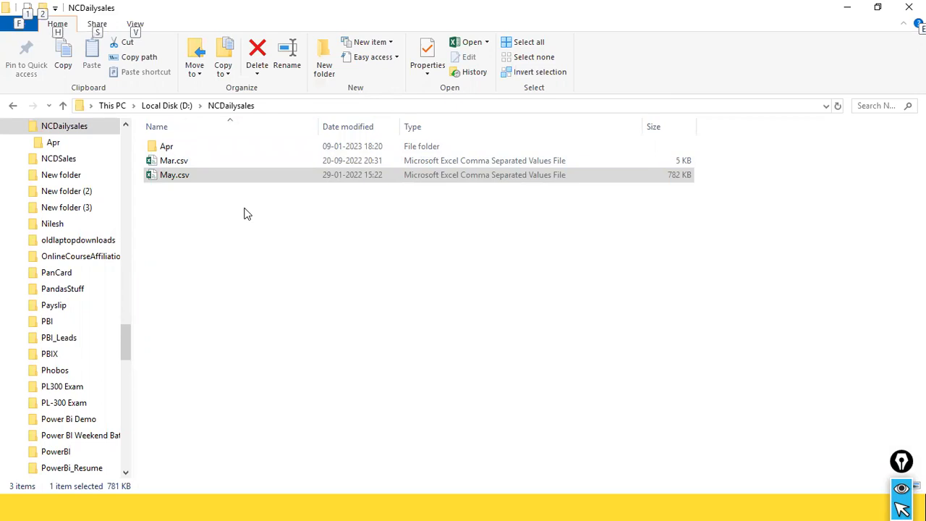
{"action": "key", "text": "alt+Tab"}
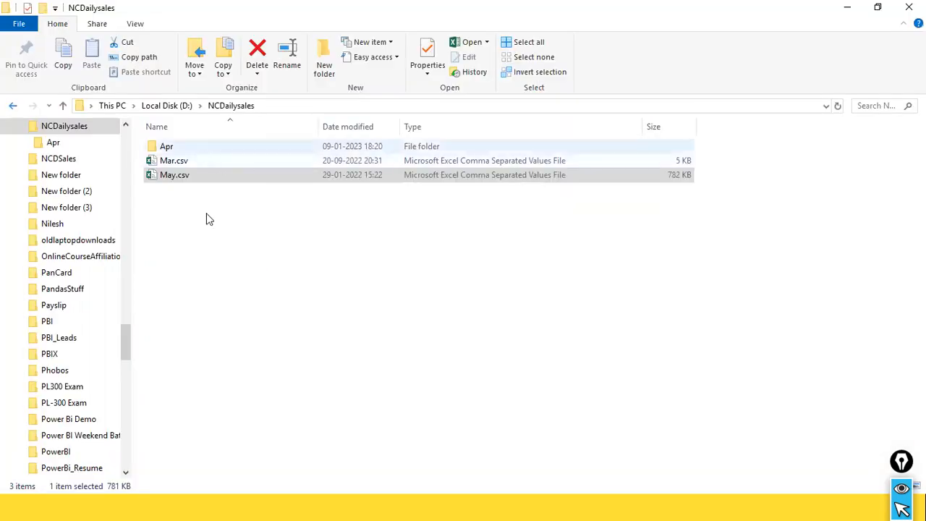
{"action": "key", "text": "alt+Tab"}
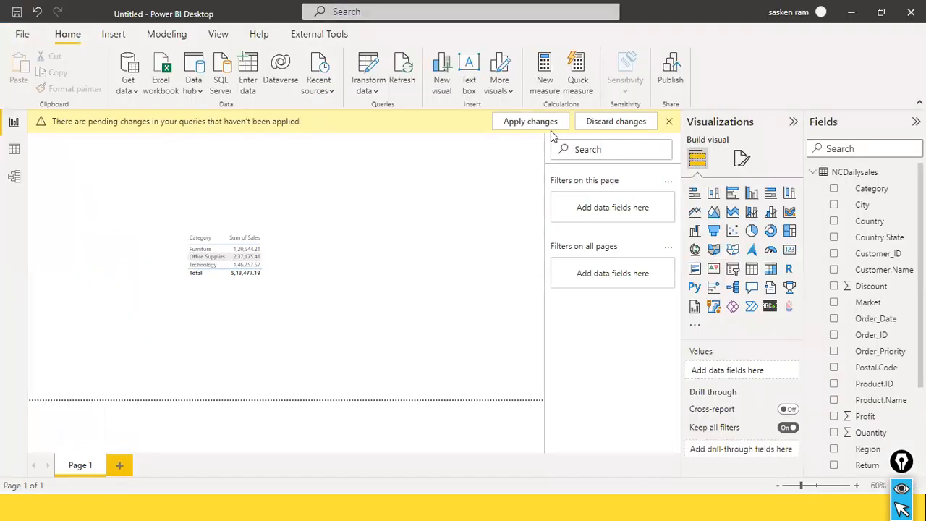